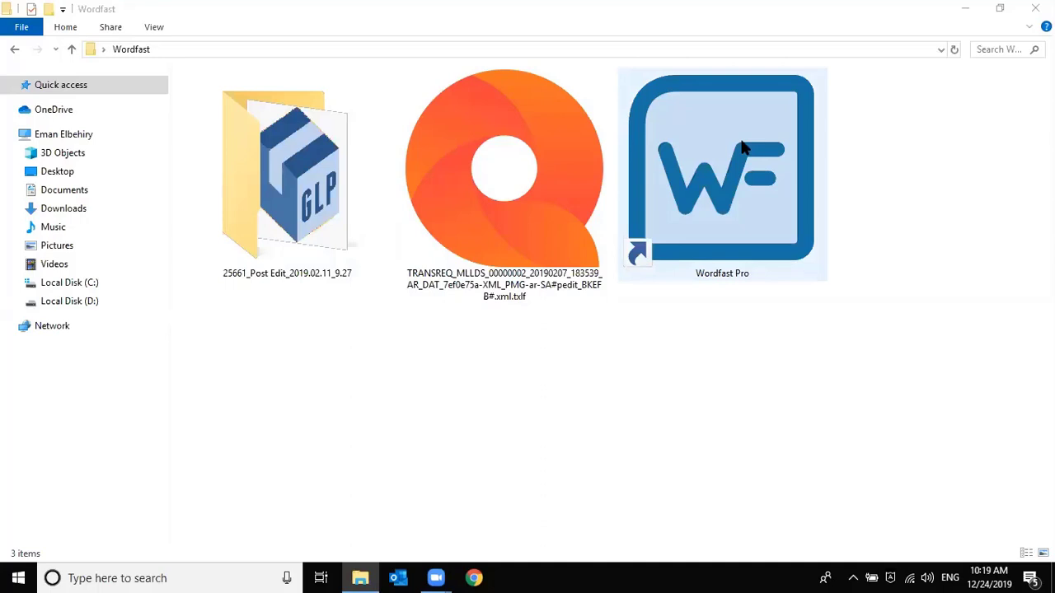
- Launch Wordfast Pro and browse to the Wordfast folder on the Desktop for a TXLF file to open
{"action": "double_click", "coordinate": [743, 146]}
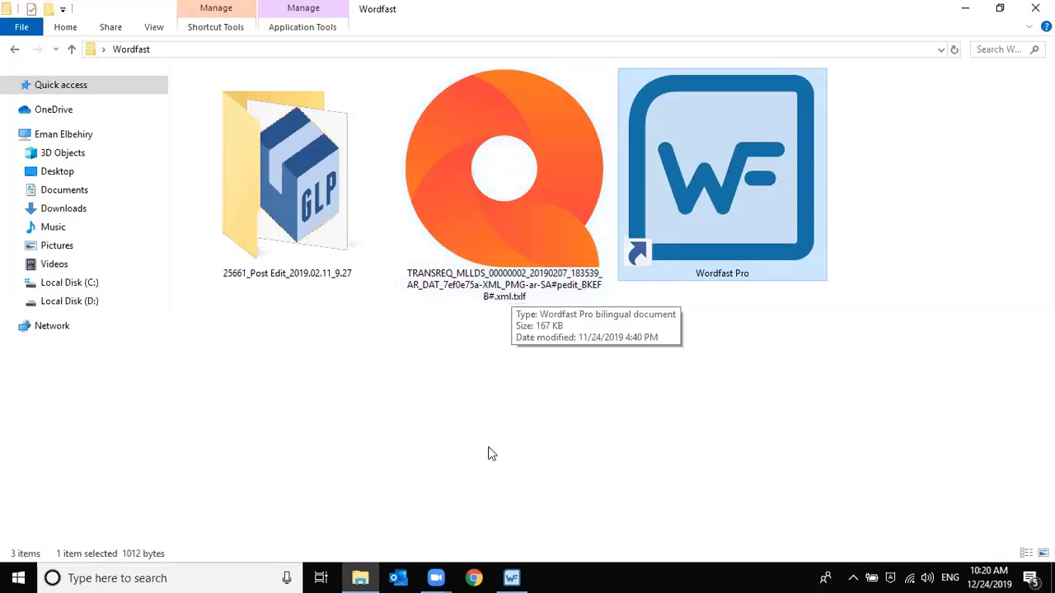
{"action": "left_click", "coordinate": [503, 577]}
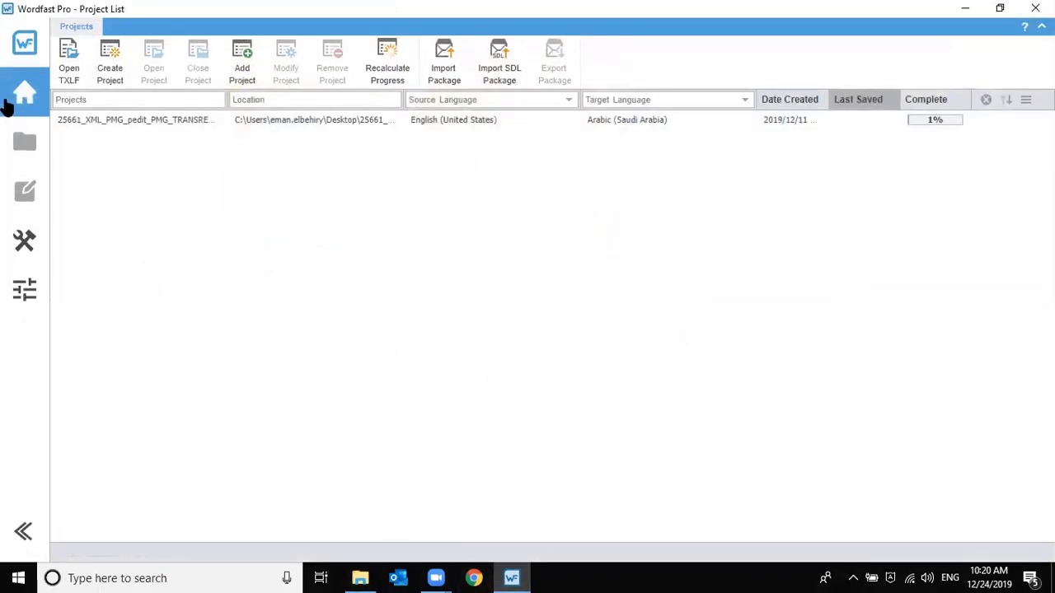
{"action": "left_click", "coordinate": [69, 71]}
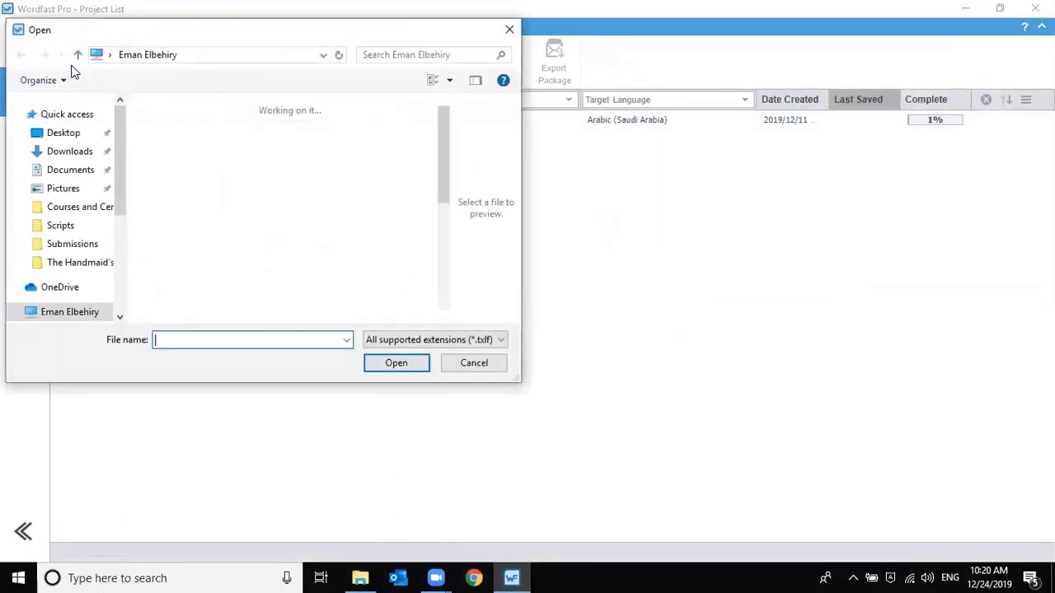
{"action": "left_click", "coordinate": [61, 137]}
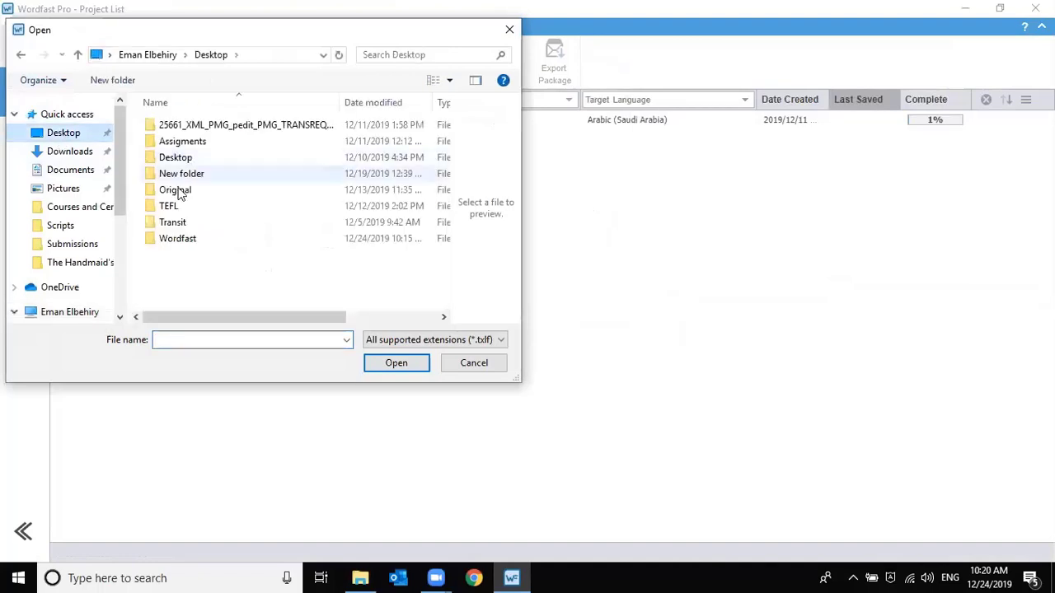
{"action": "double_click", "coordinate": [180, 240]}
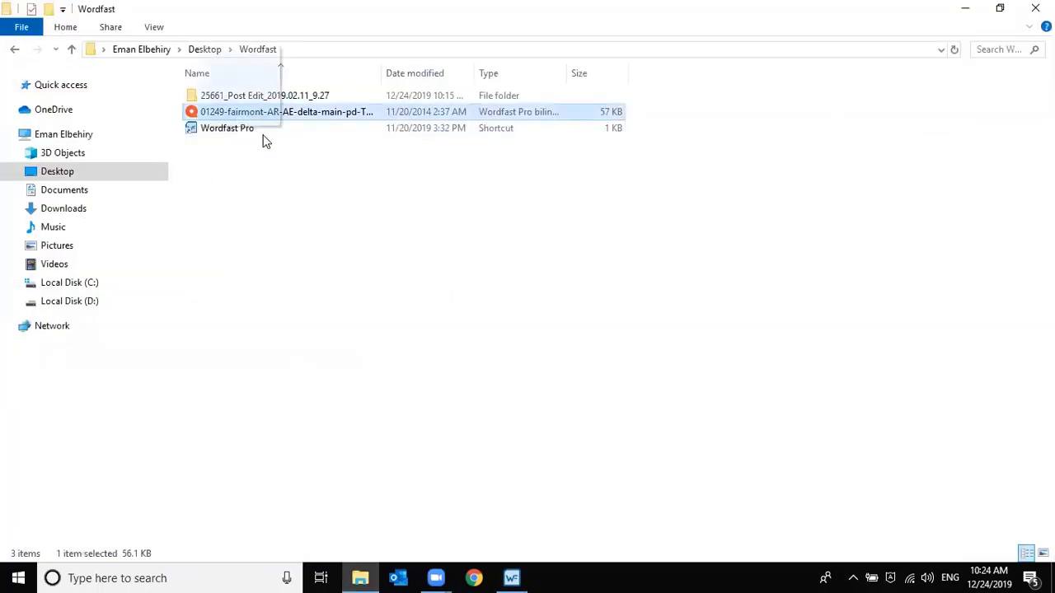
- Set up a project from the 01249-fairmont-AR-AE TXML file, named Test and saved in the Desktop's Wordfast folder
{"action": "left_click_drag", "start_coordinate": [263, 140], "coordinate": [451, 291]}
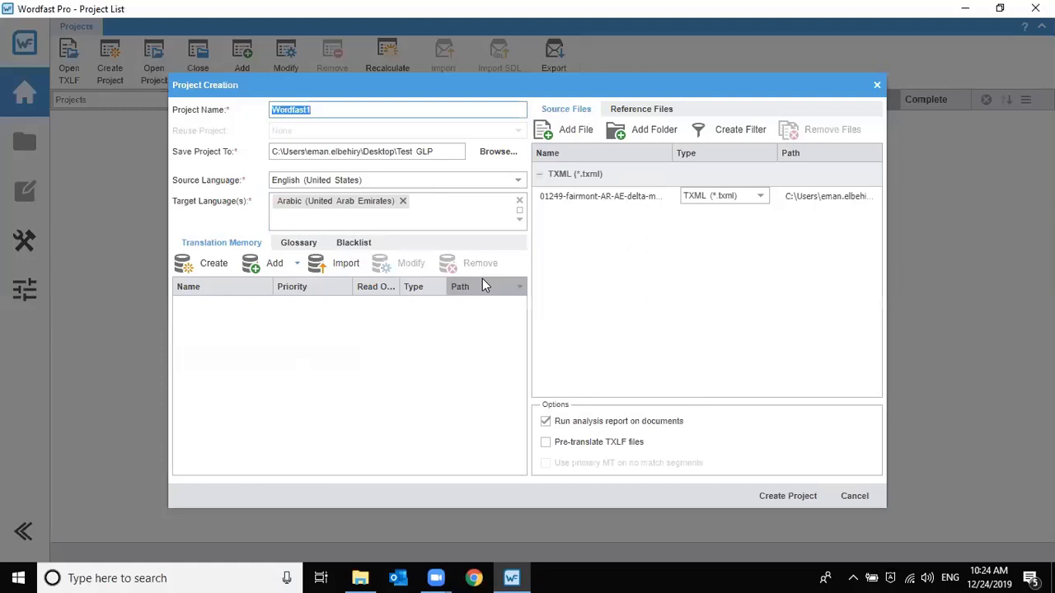
{"action": "type", "text": "Test"}
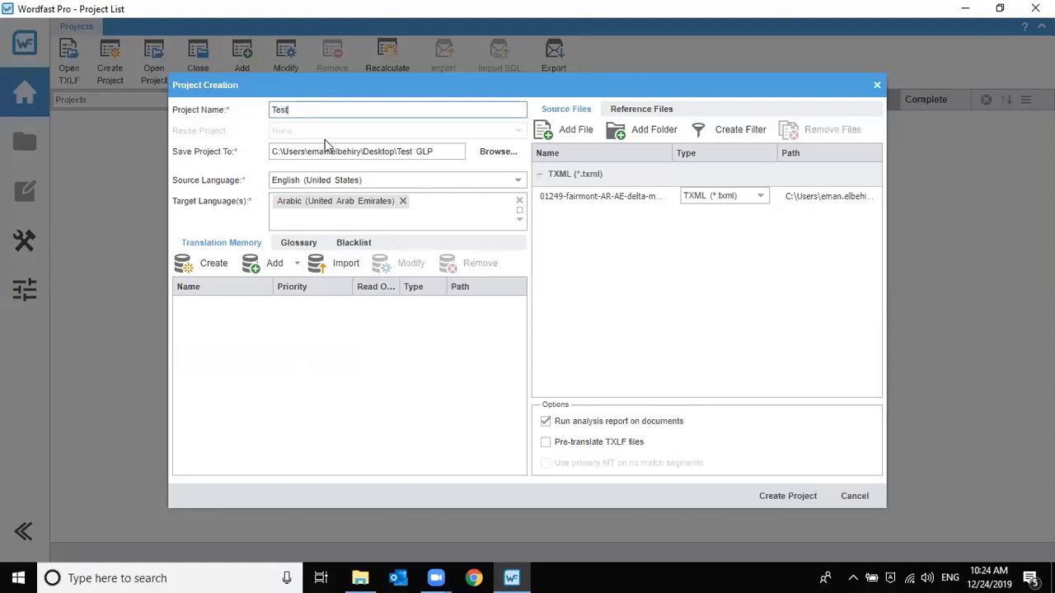
{"action": "left_click", "coordinate": [491, 155]}
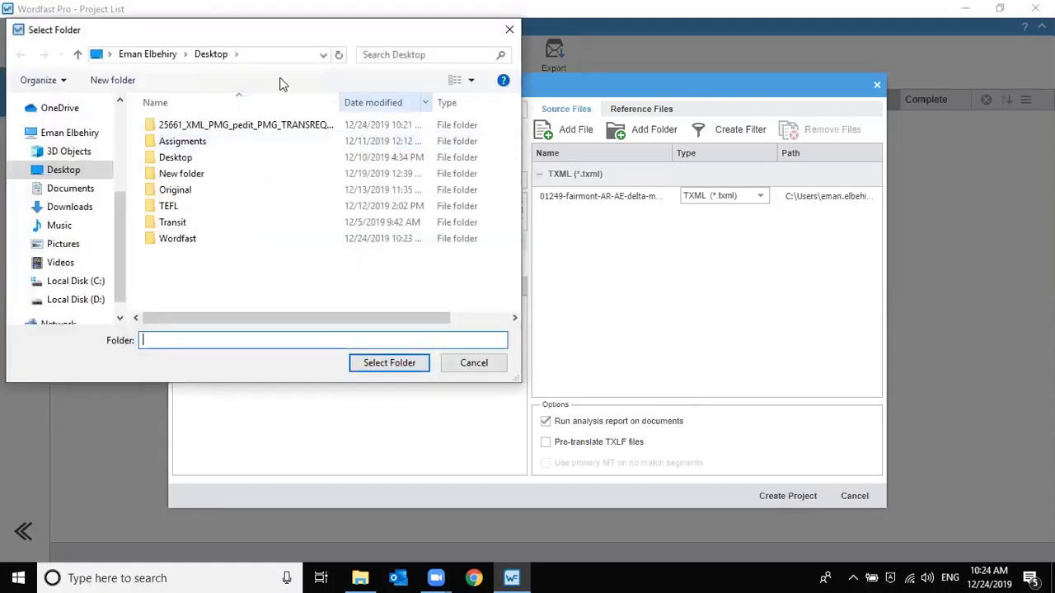
{"action": "double_click", "coordinate": [195, 238]}
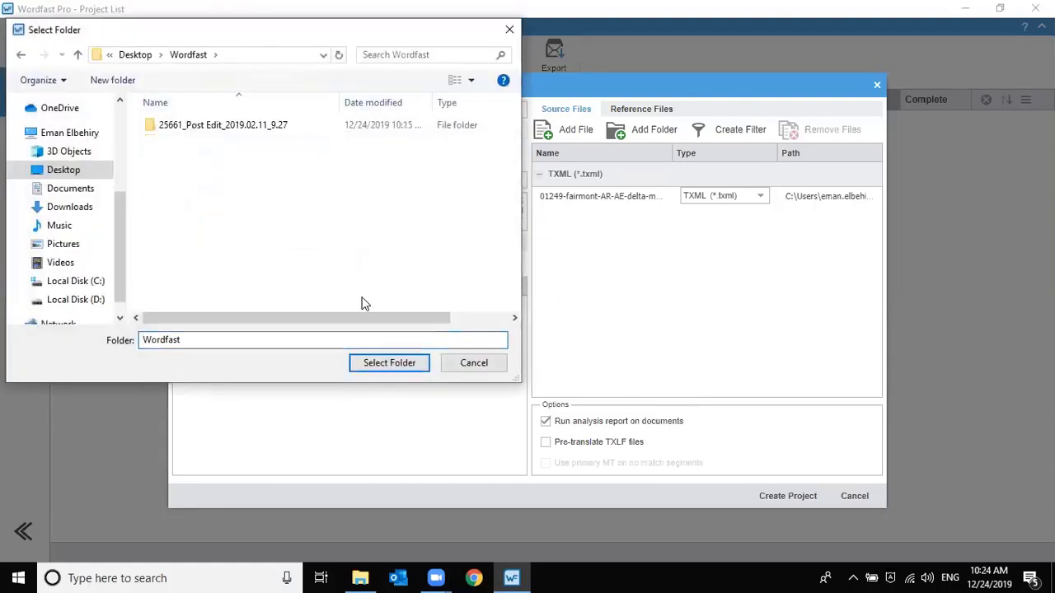
{"action": "left_click", "coordinate": [376, 363]}
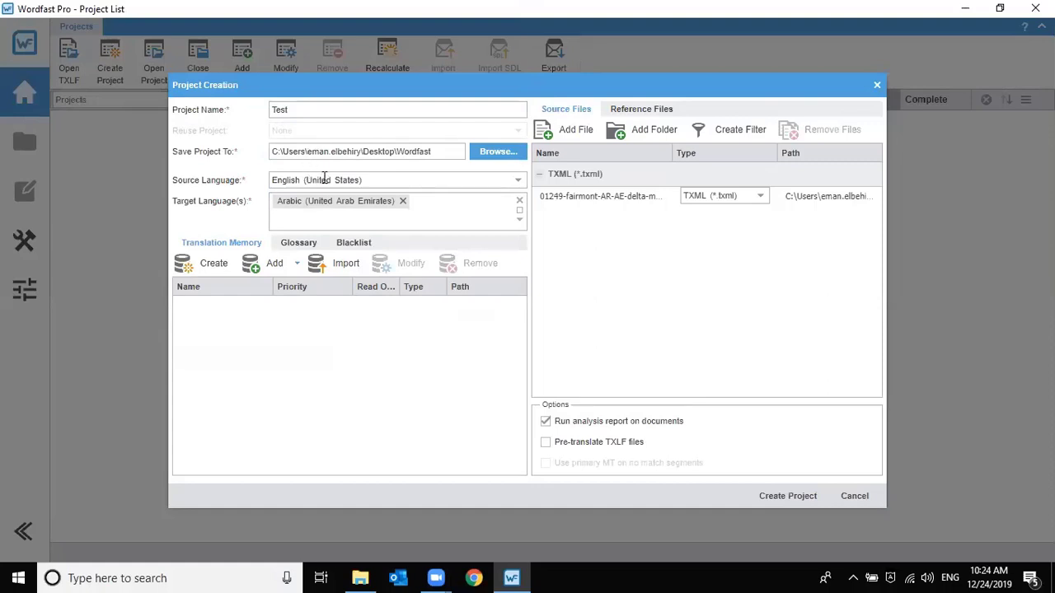
- Add French to the project's target languages alongside Arabic (United Arab Emirates)
{"action": "left_click", "coordinate": [434, 220]}
{"action": "type", "text": "Fr"}
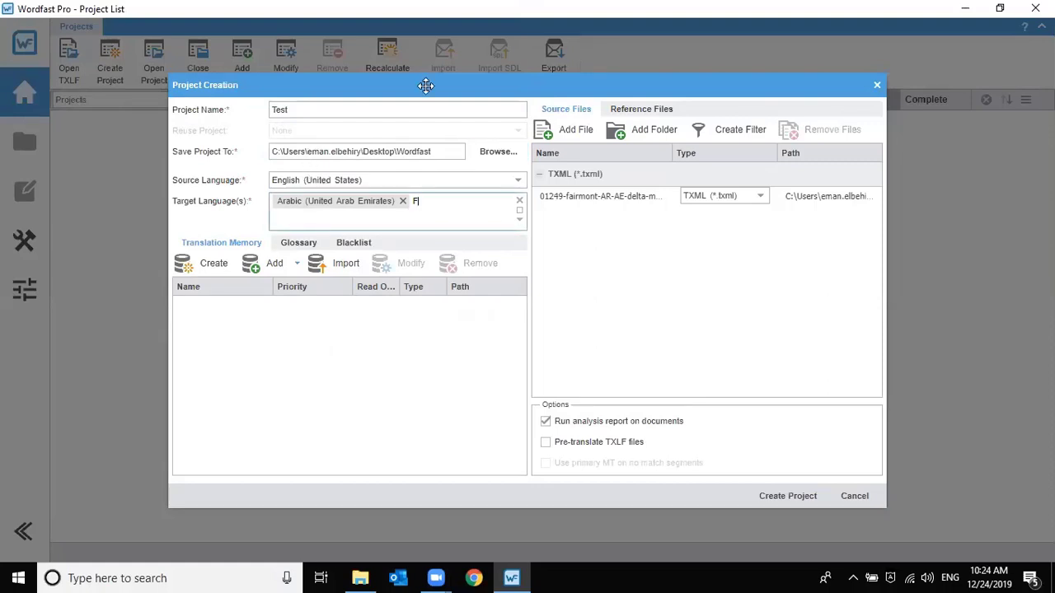
{"action": "key", "text": "BackSpace"}
{"action": "key", "text": "BackSpace"}
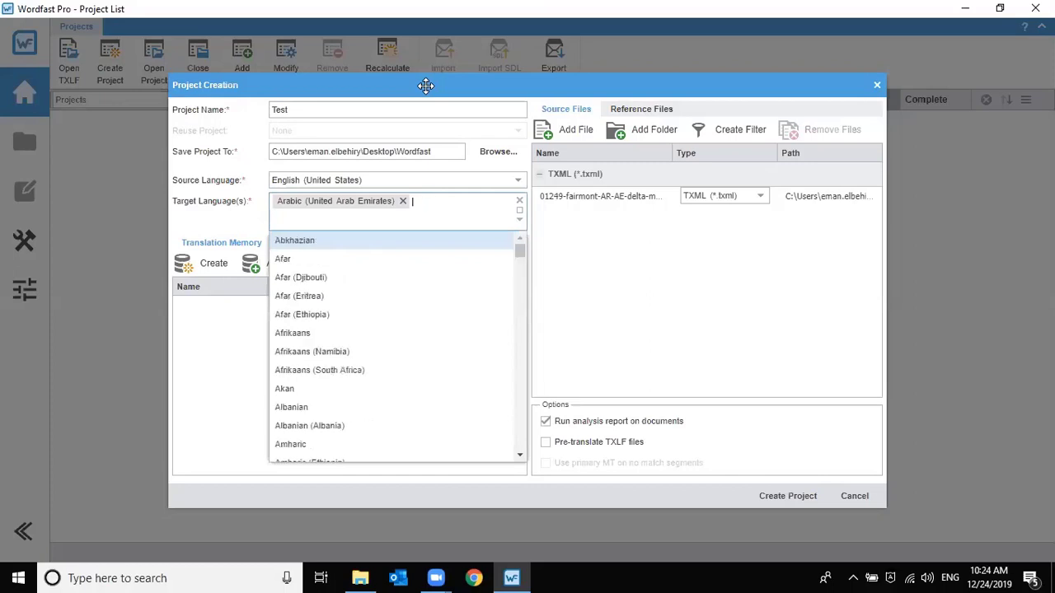
{"action": "type", "text": "Fr"}
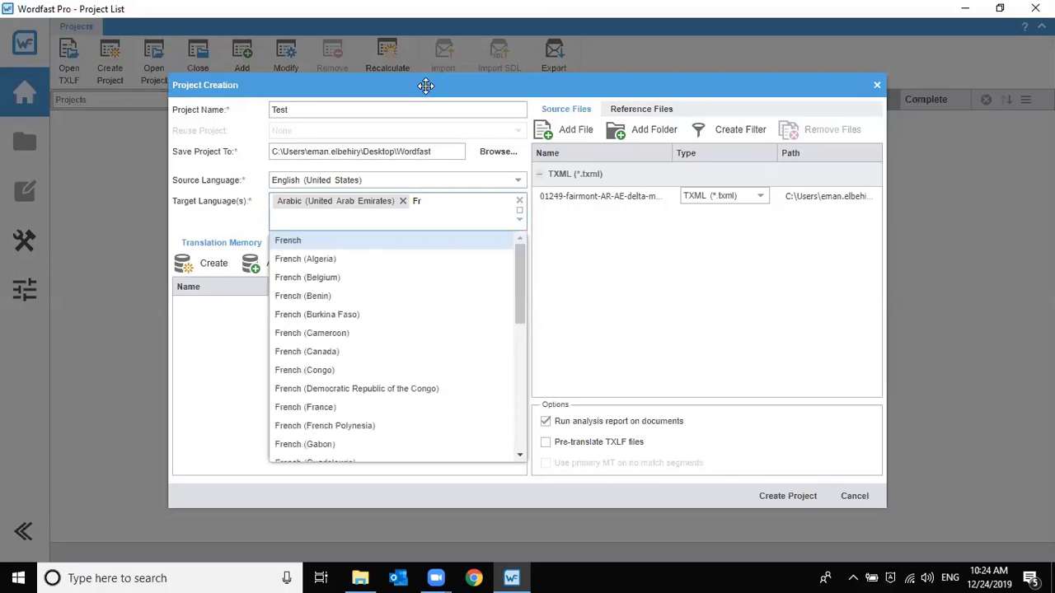
{"action": "left_click", "coordinate": [329, 244]}
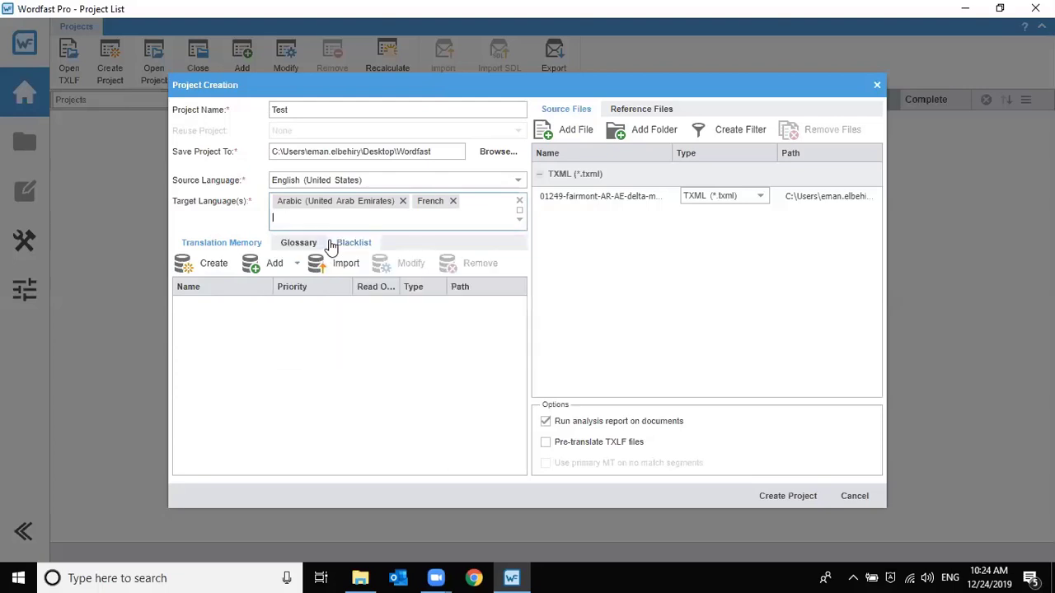
{"action": "type", "text": "D"}
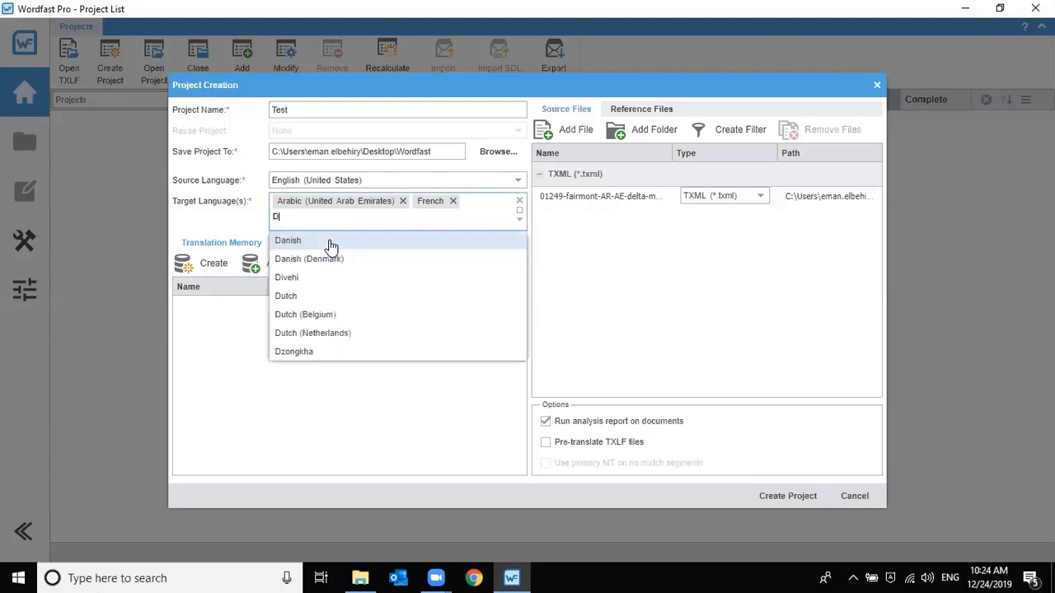
{"action": "type", "text": "e"}
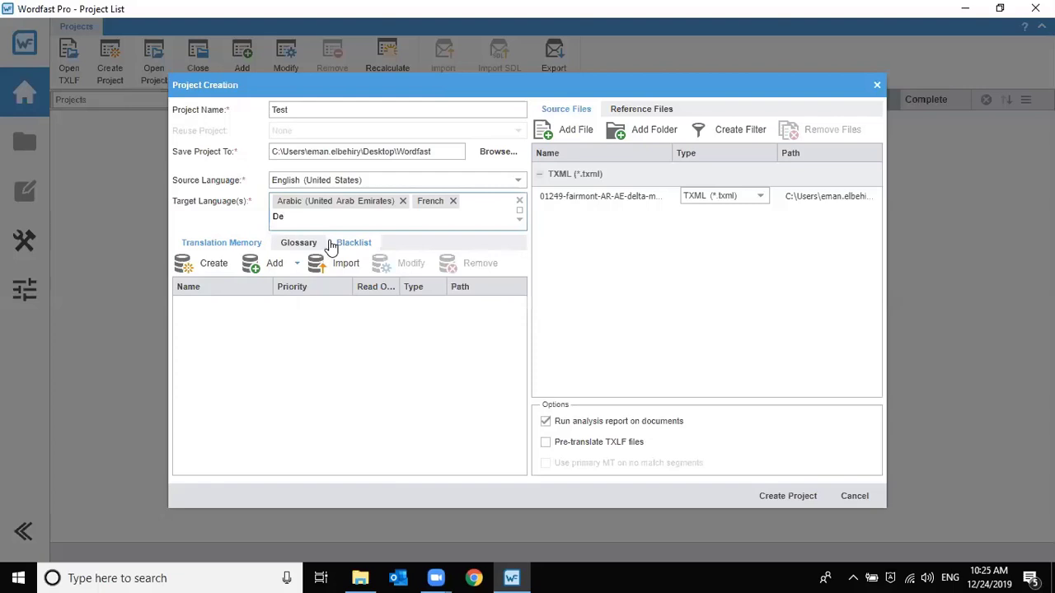
{"action": "type", "text": "utsch"}
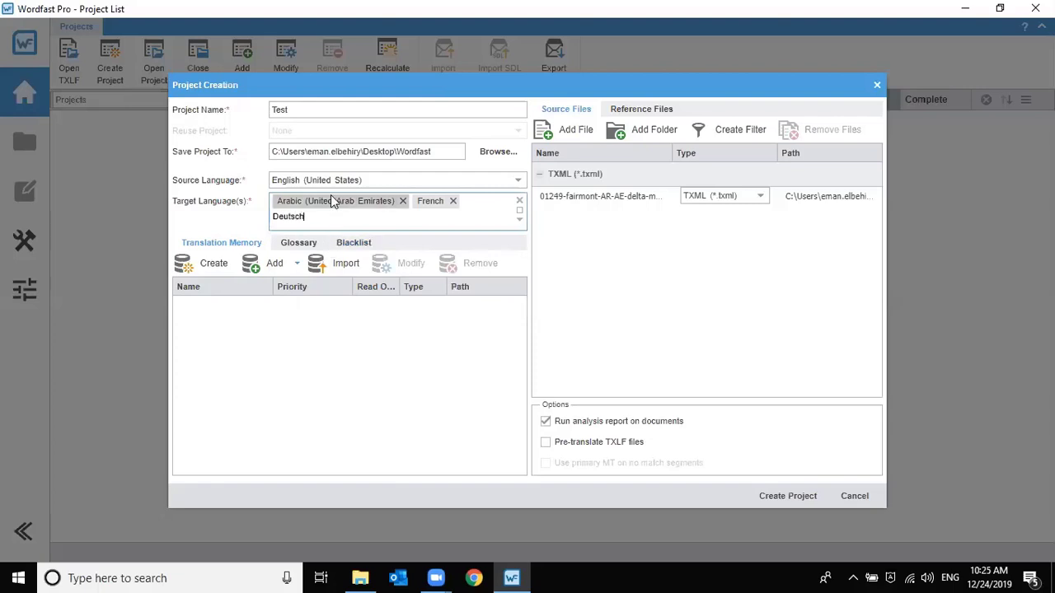
{"action": "key", "text": "BackSpace"}
{"action": "key", "text": "BackSpace"}
{"action": "key", "text": "BackSpace"}
{"action": "key", "text": "BackSpace"}
{"action": "key", "text": "BackSpace"}
{"action": "key", "text": "BackSpace"}
{"action": "key", "text": "BackSpace"}
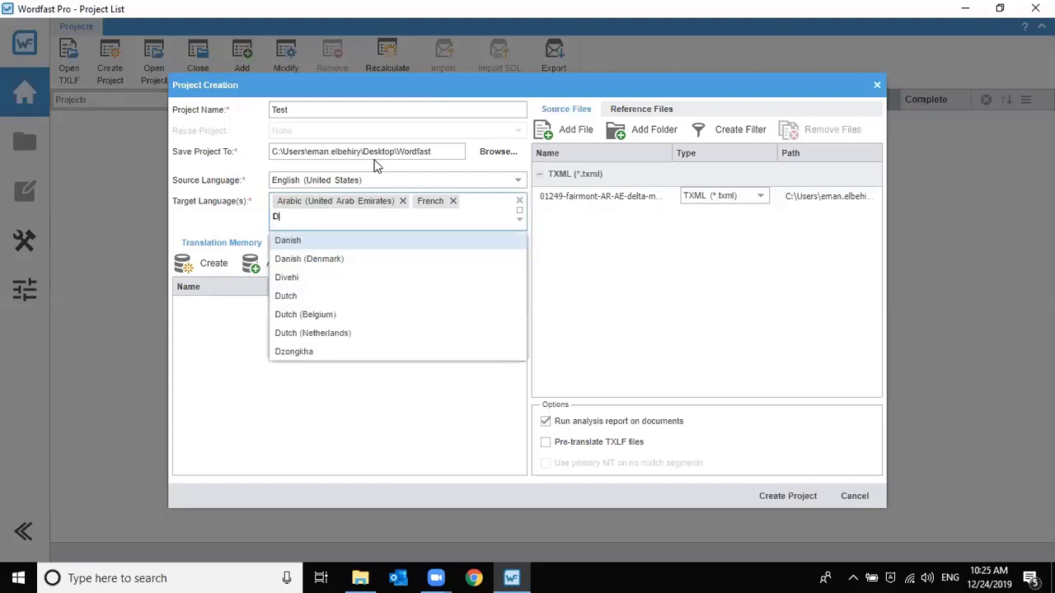
- Add German as a further target language of the project
{"action": "type", "text": "Ger"}
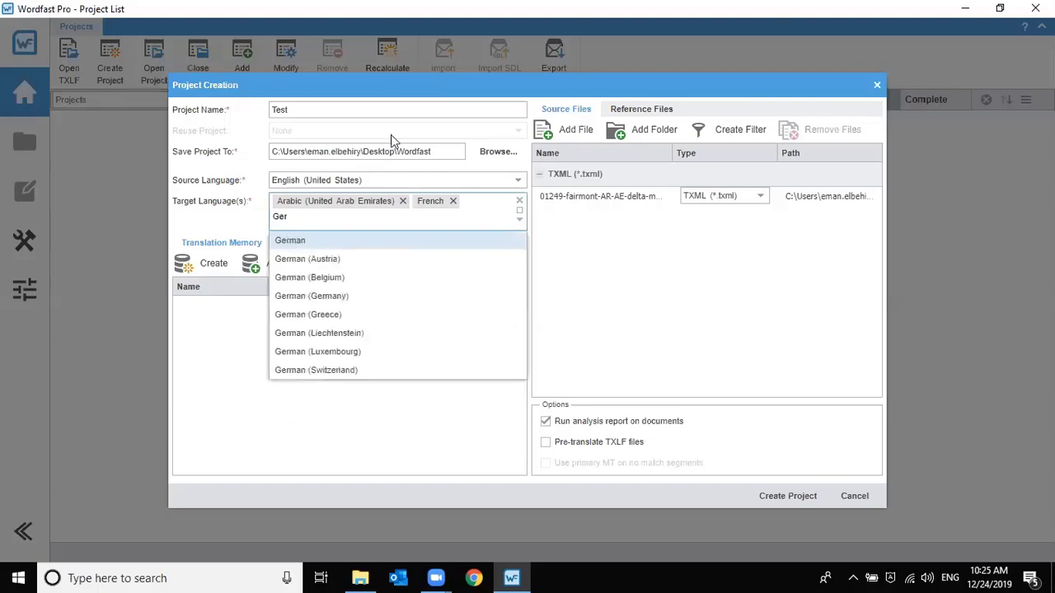
{"action": "key", "text": "Return"}
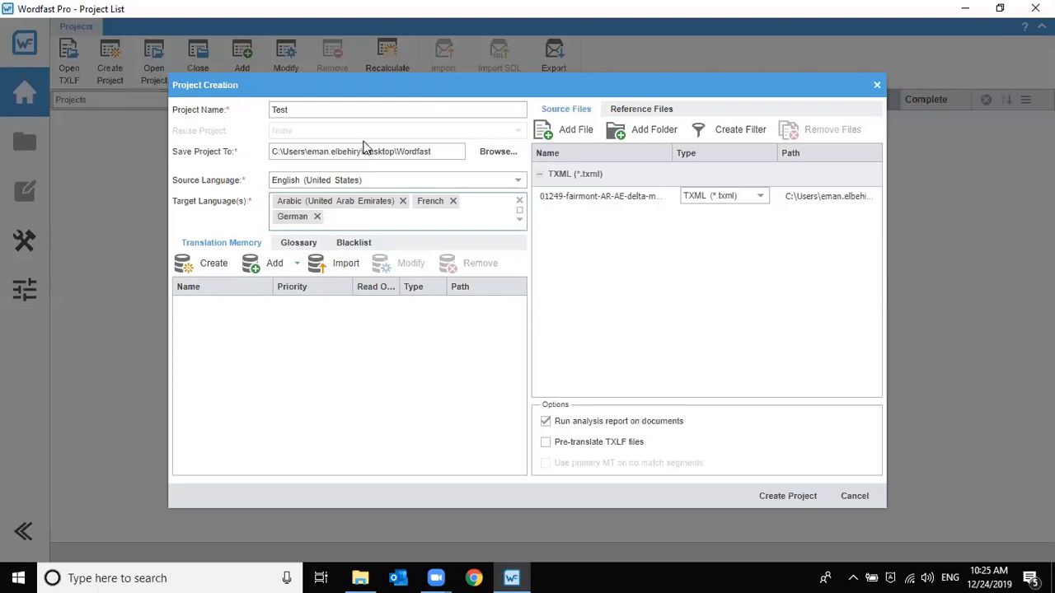
{"action": "left_click", "coordinate": [275, 265]}
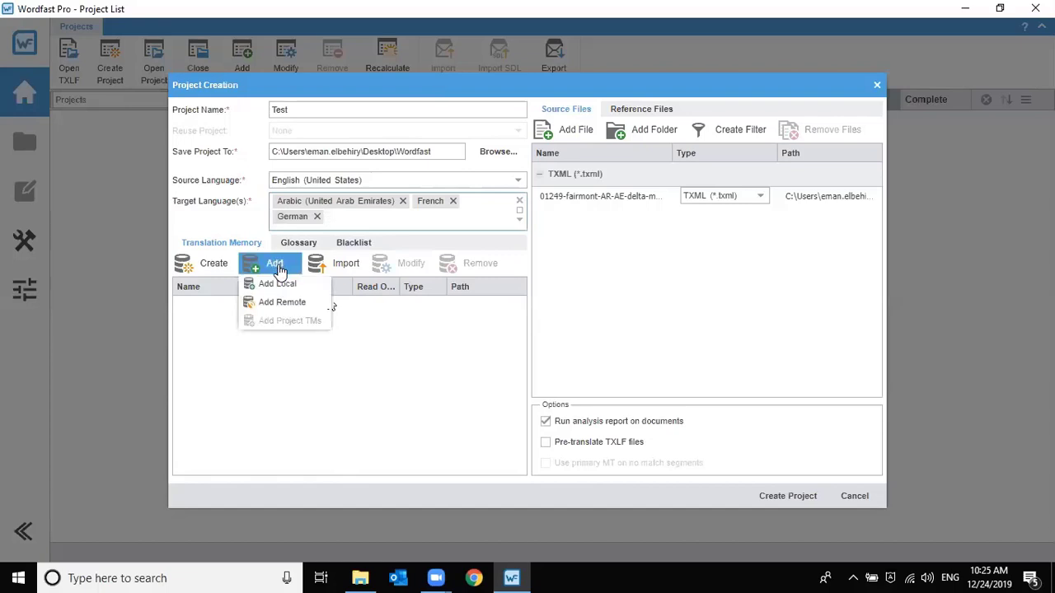
{"action": "left_click", "coordinate": [286, 288]}
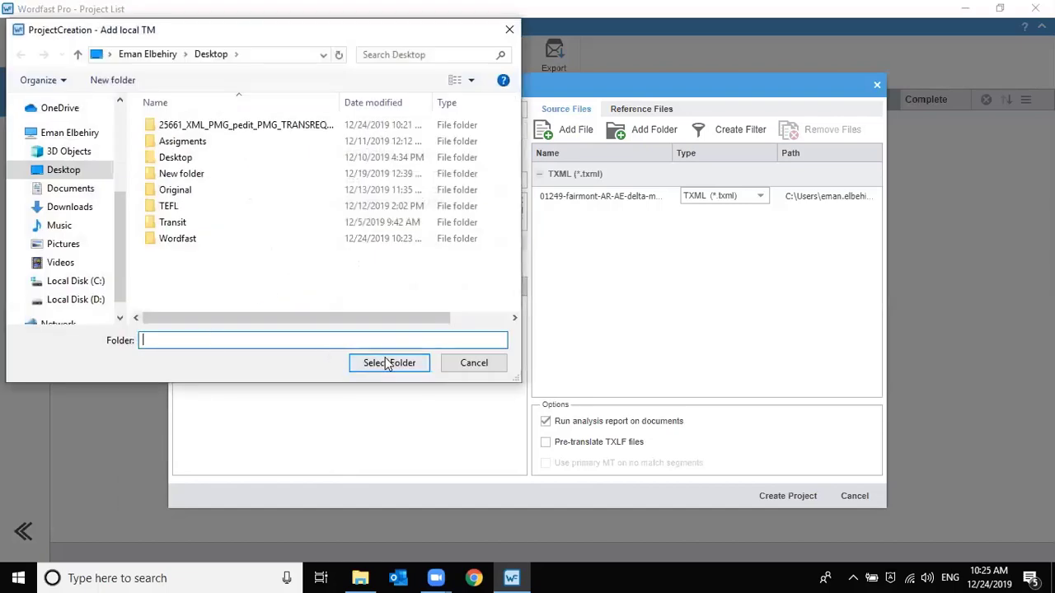
{"action": "left_click", "coordinate": [475, 364]}
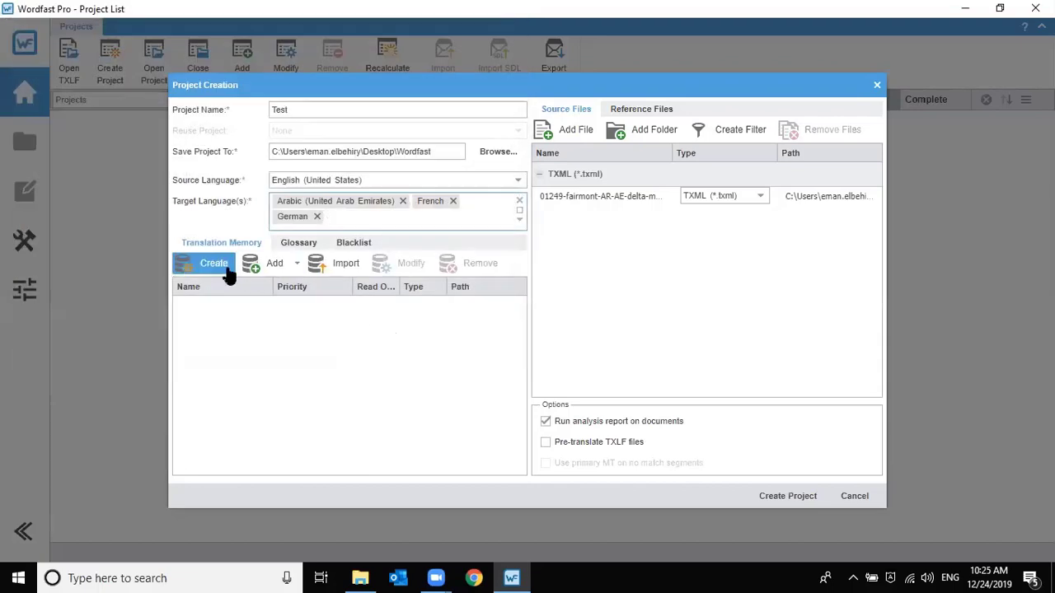
- Try setting up a primary translation memory named Test from English (United States) to Arabic (United Arab Emirates), then close its dialog without creating it
{"action": "left_click", "coordinate": [227, 270]}
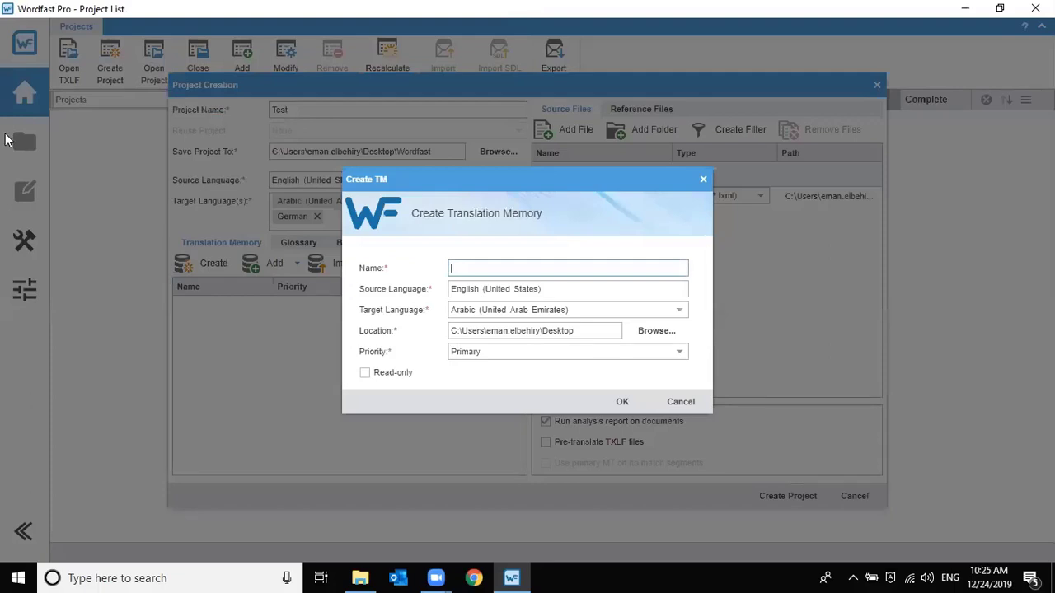
{"action": "type", "text": "I"}
{"action": "key", "text": "BackSpace"}
{"action": "type", "text": "Test"}
{"action": "left_click", "coordinate": [579, 309]}
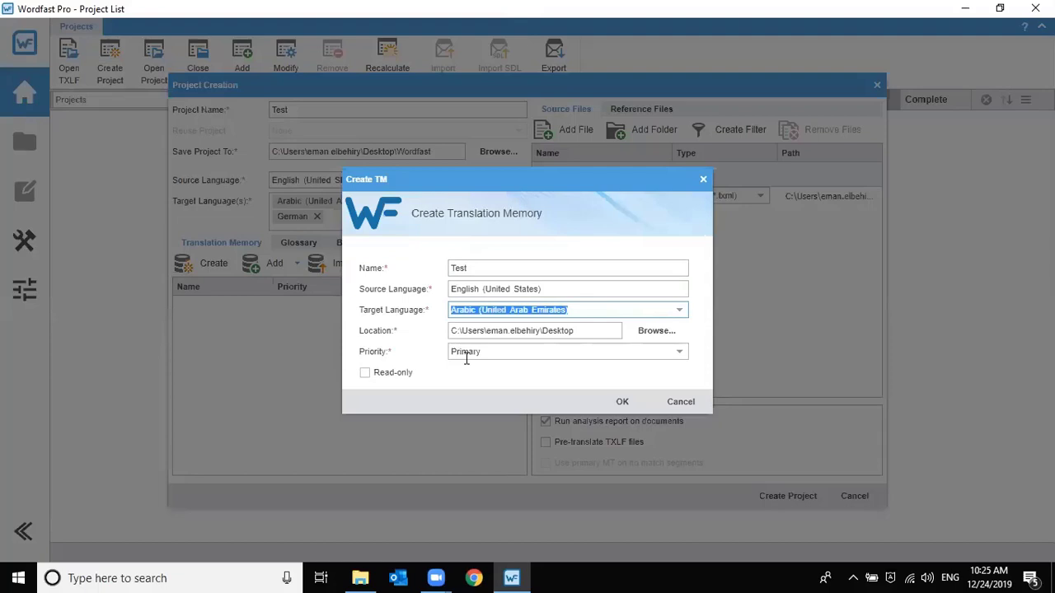
{"action": "left_click", "coordinate": [517, 350]}
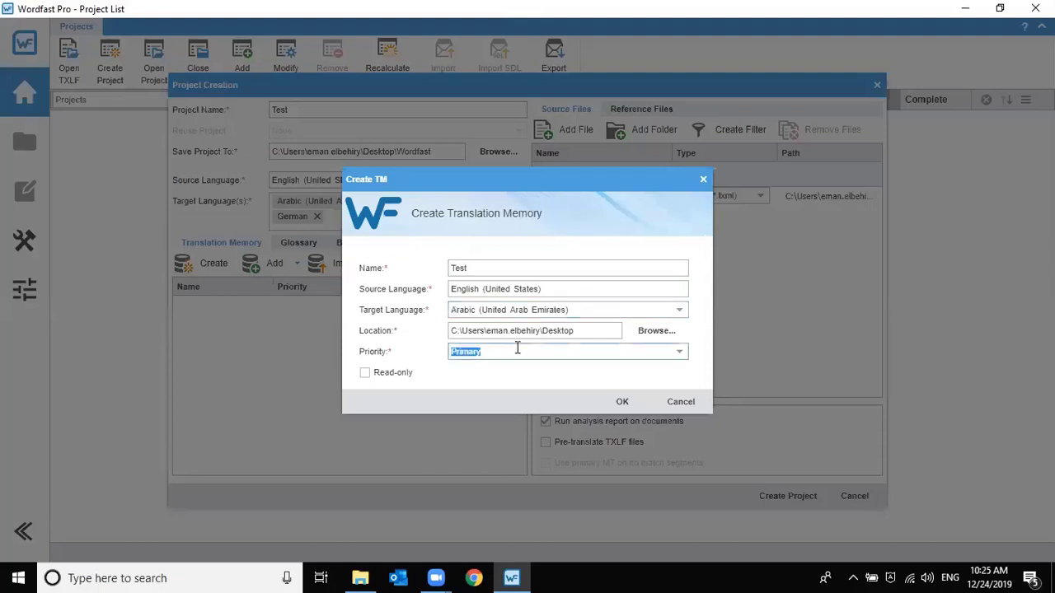
{"action": "left_click", "coordinate": [680, 357]}
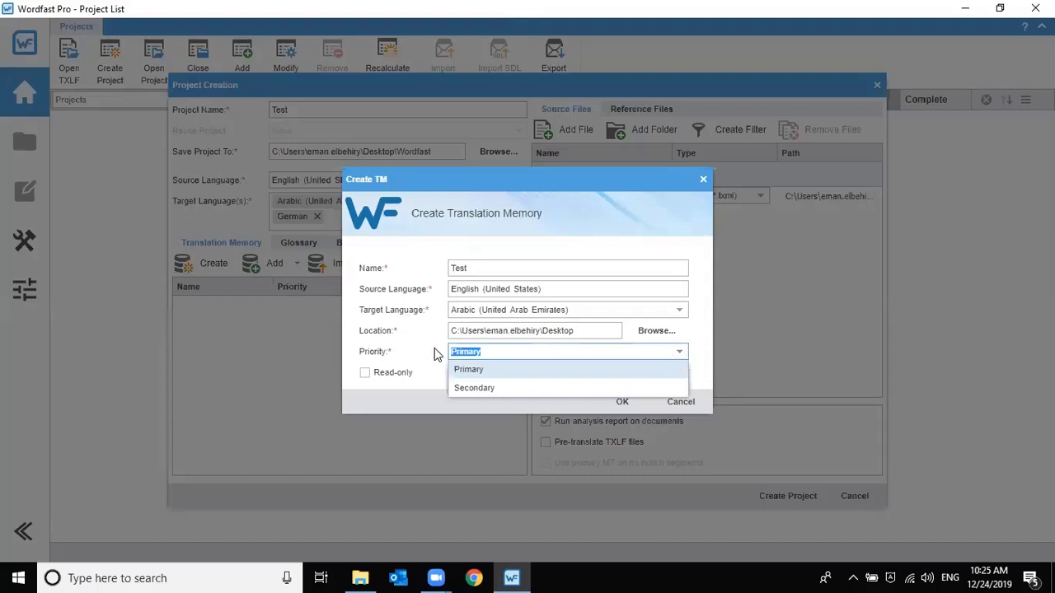
{"action": "left_click", "coordinate": [393, 357]}
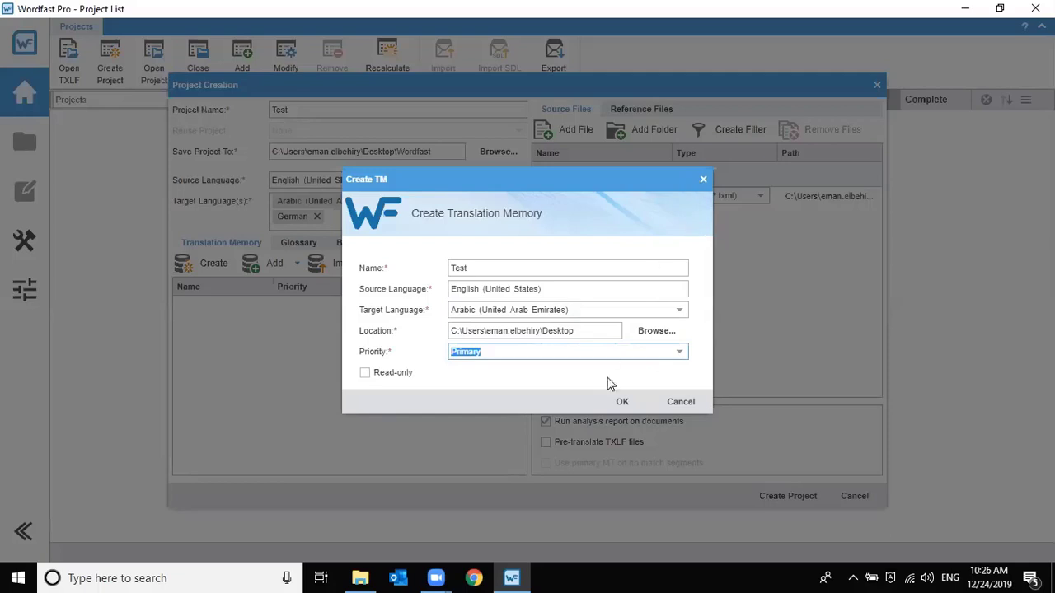
{"action": "left_click", "coordinate": [703, 179]}
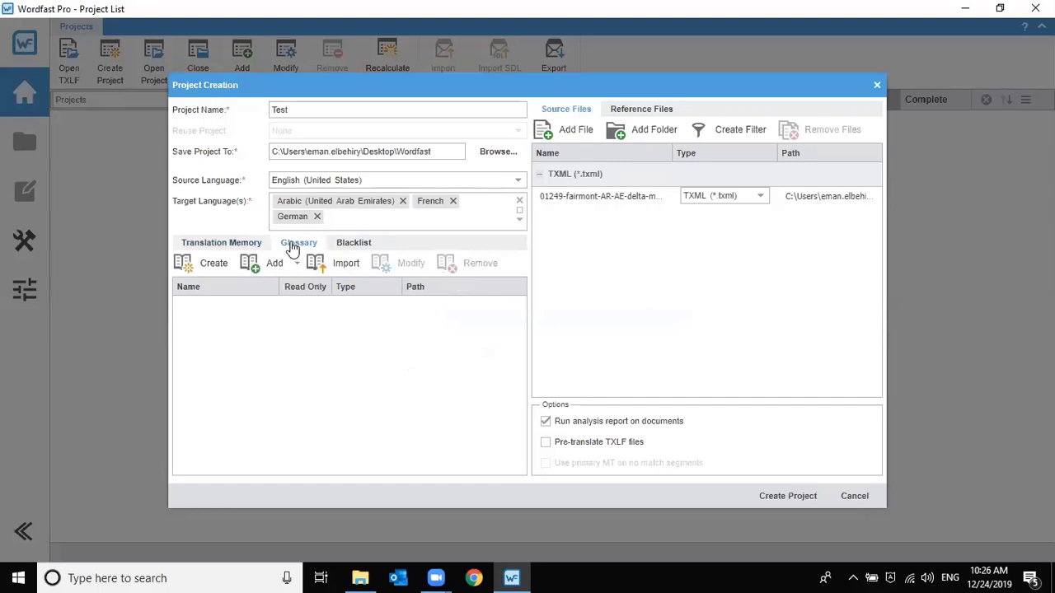
{"action": "left_click", "coordinate": [204, 272]}
{"action": "key", "text": "Escape"}
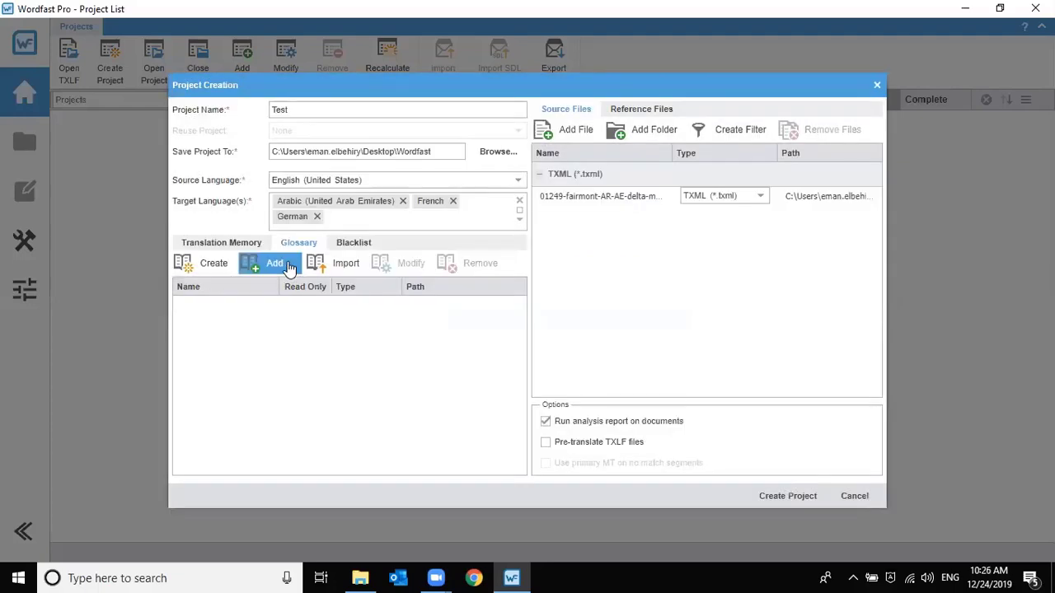
{"action": "left_click", "coordinate": [288, 270]}
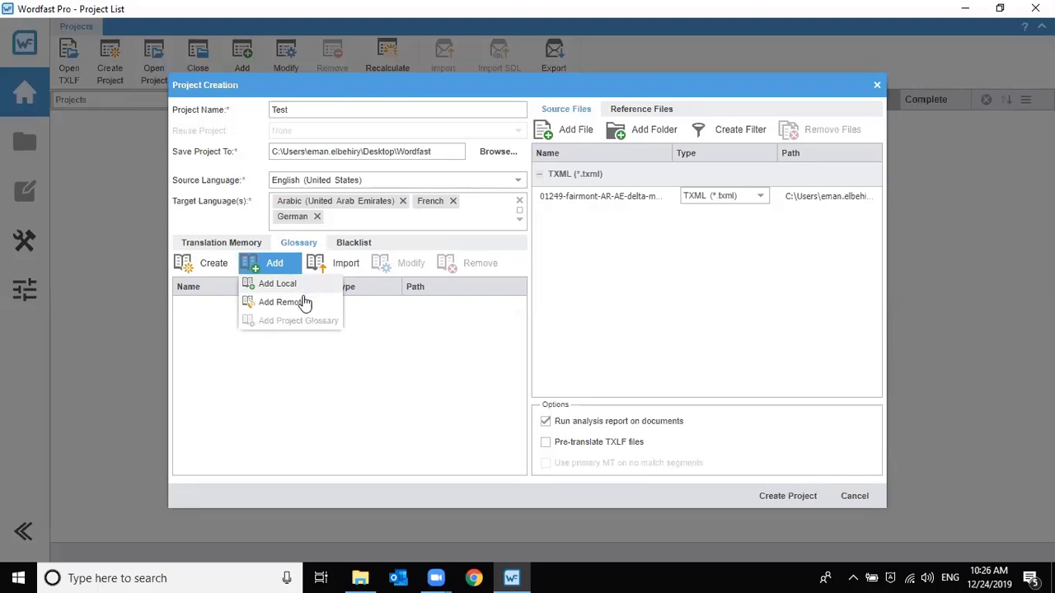
{"action": "left_click", "coordinate": [333, 352]}
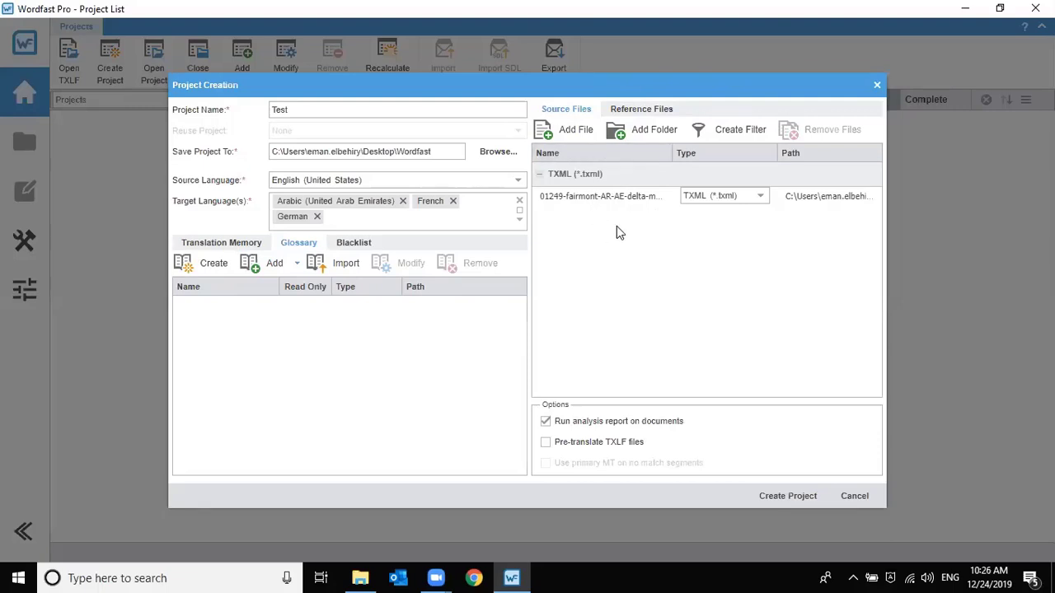
{"action": "left_click", "coordinate": [565, 132]}
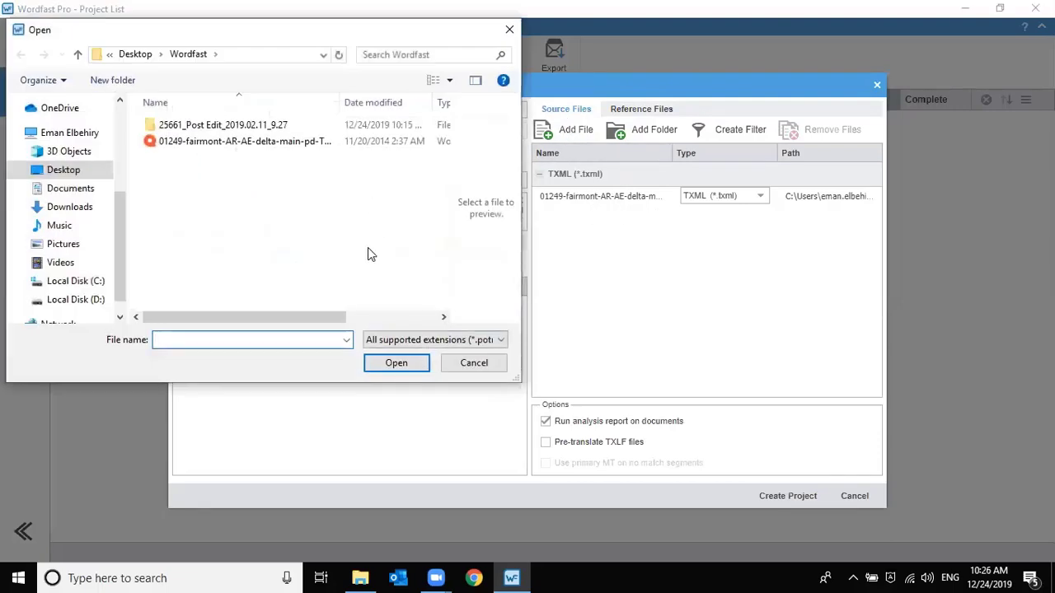
{"action": "key", "text": "Escape"}
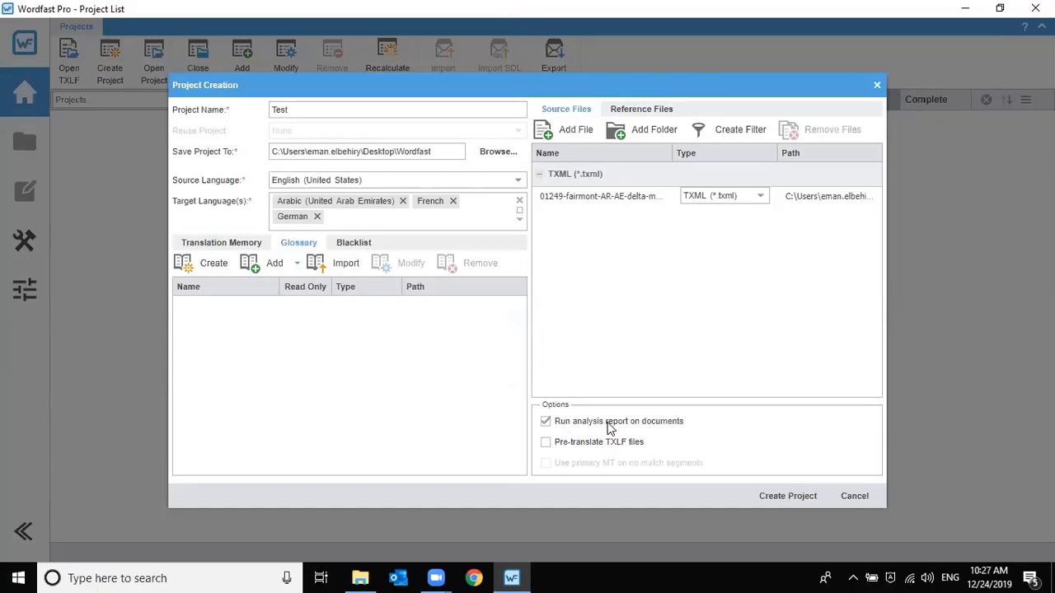
- Enable pre-translation of TXLF files in the options of the Test project
{"action": "left_click", "coordinate": [546, 444]}
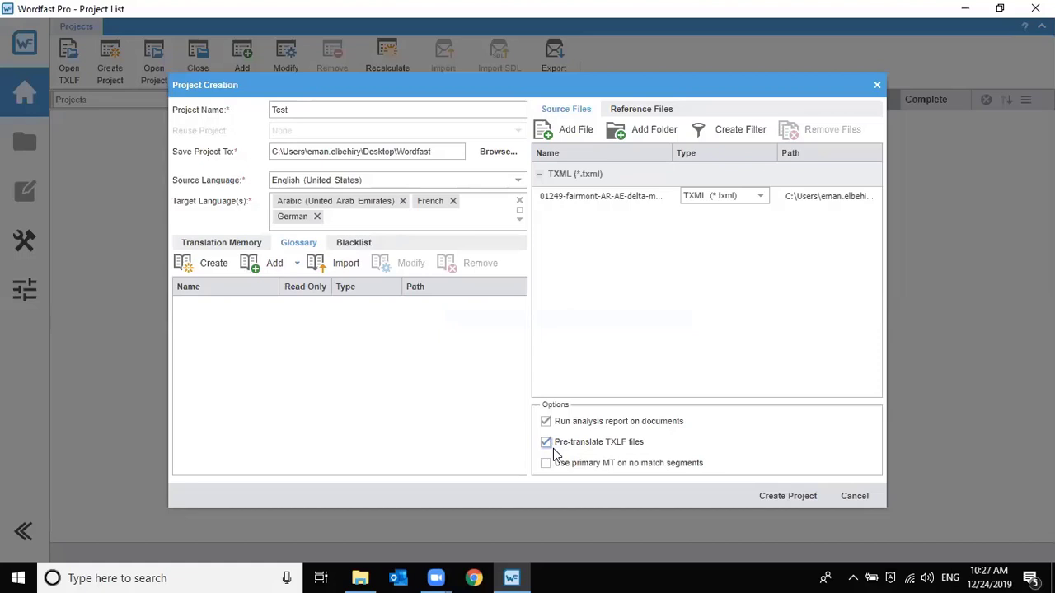
- Create the Test project and open its English to Arabic (United Arab Emirates) file for translation
{"action": "left_click", "coordinate": [590, 449]}
{"action": "key", "text": "Return"}
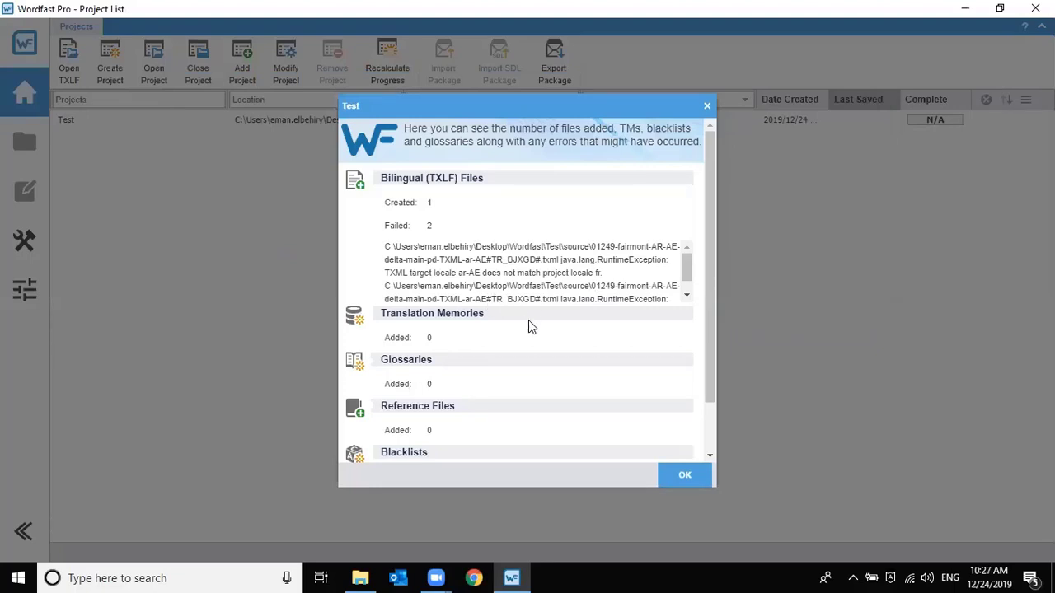
{"action": "scroll", "coordinate": [531, 374], "scroll_direction": "down", "scroll_amount": 1}
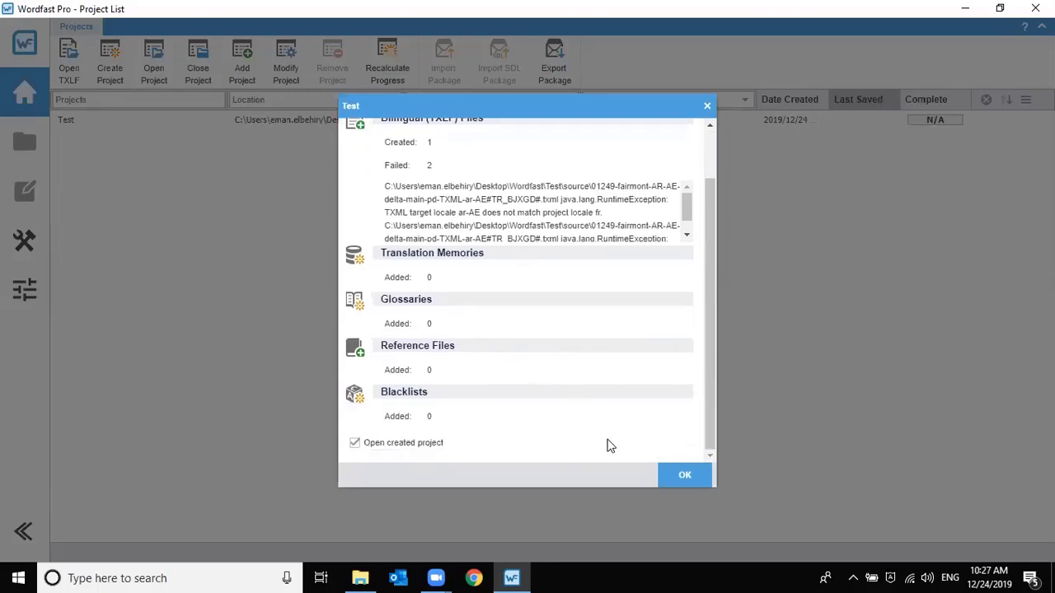
{"action": "key", "text": "Return"}
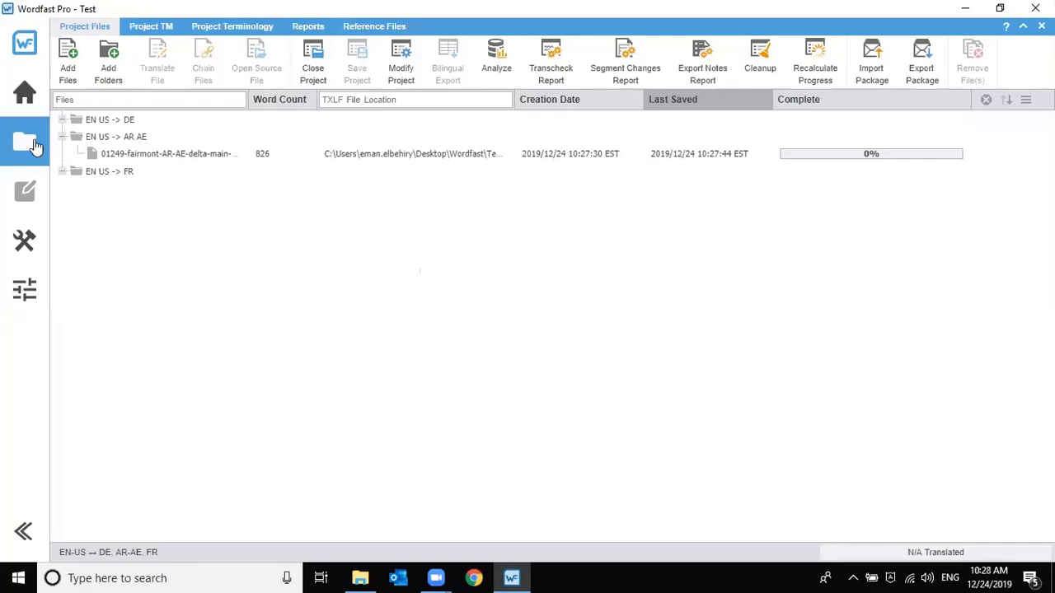
{"action": "double_click", "coordinate": [151, 155]}
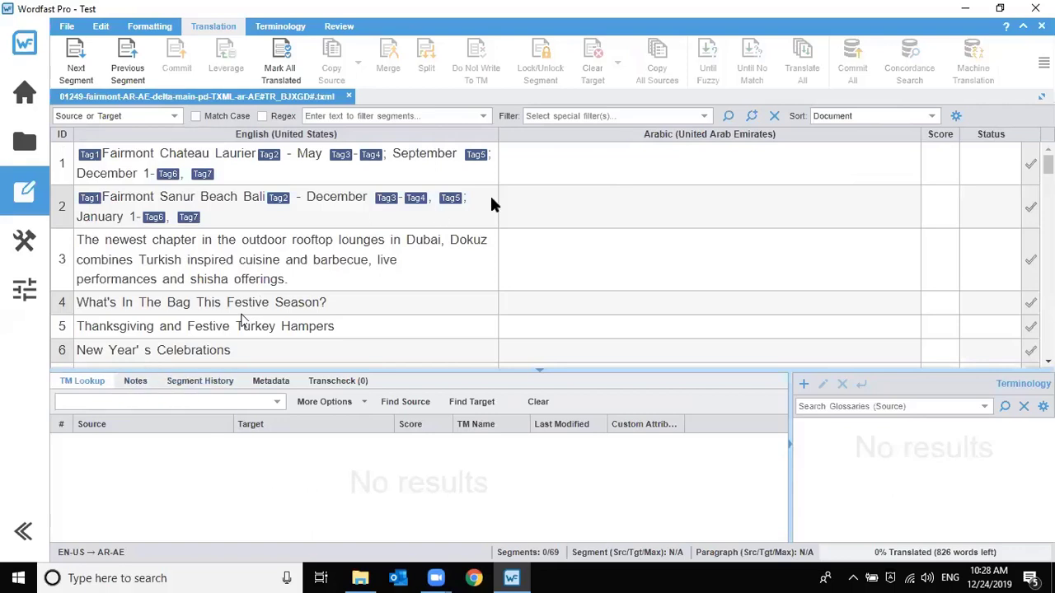
- Examine the notes, segment history and Transcheck information for segment 2
{"action": "left_click", "coordinate": [450, 199]}
{"action": "left_click", "coordinate": [311, 206]}
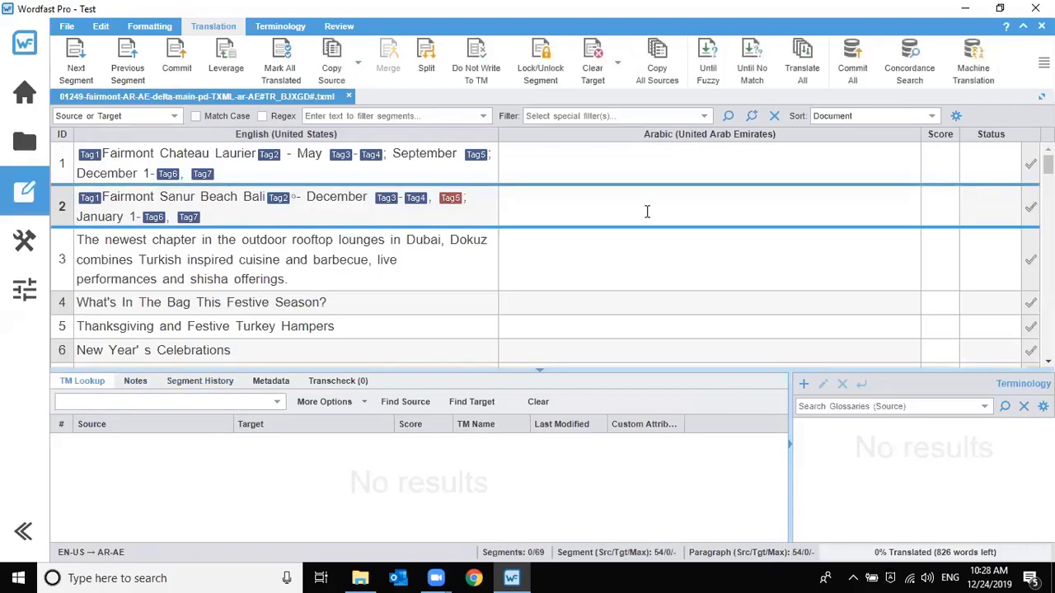
{"action": "left_click", "coordinate": [136, 382]}
{"action": "left_click", "coordinate": [224, 381]}
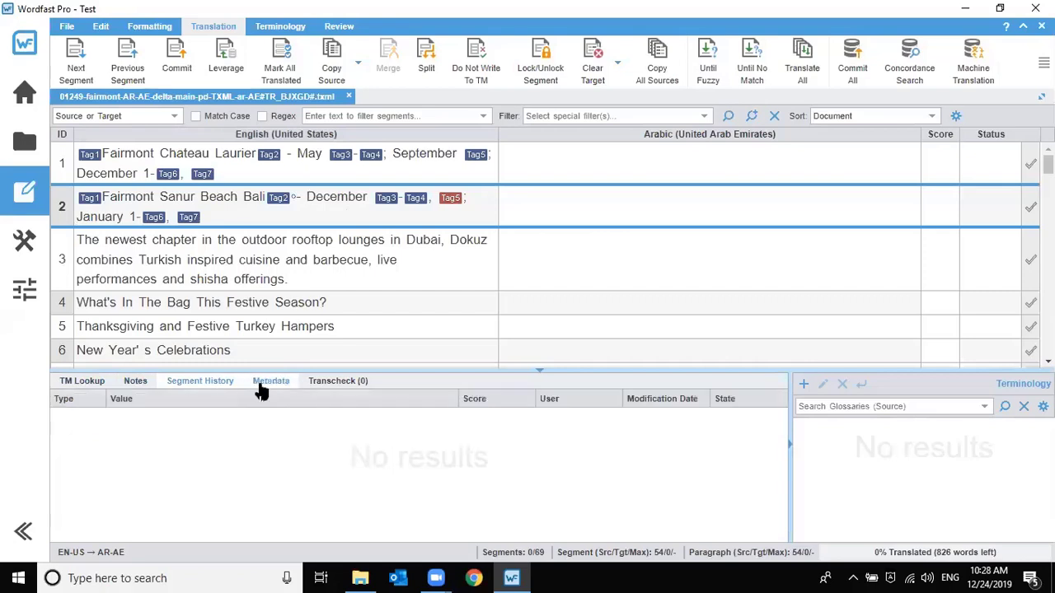
{"action": "left_click", "coordinate": [318, 387]}
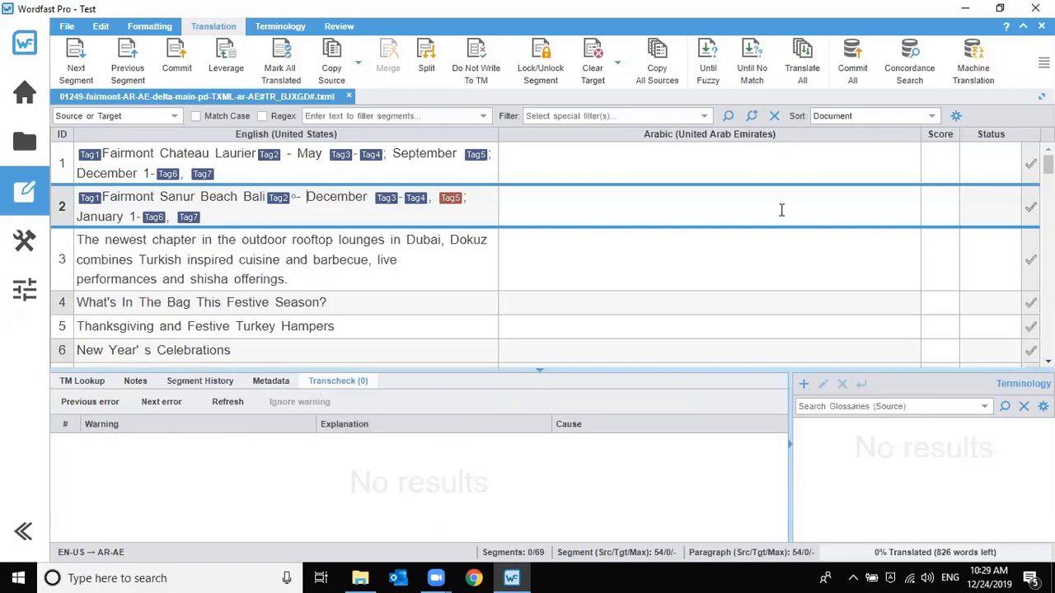
- Enter the placeholder "VMNDVNV,MCV NFB,N" as the Arabic target of segment 1 and commit the segment
{"action": "left_click", "coordinate": [673, 159]}
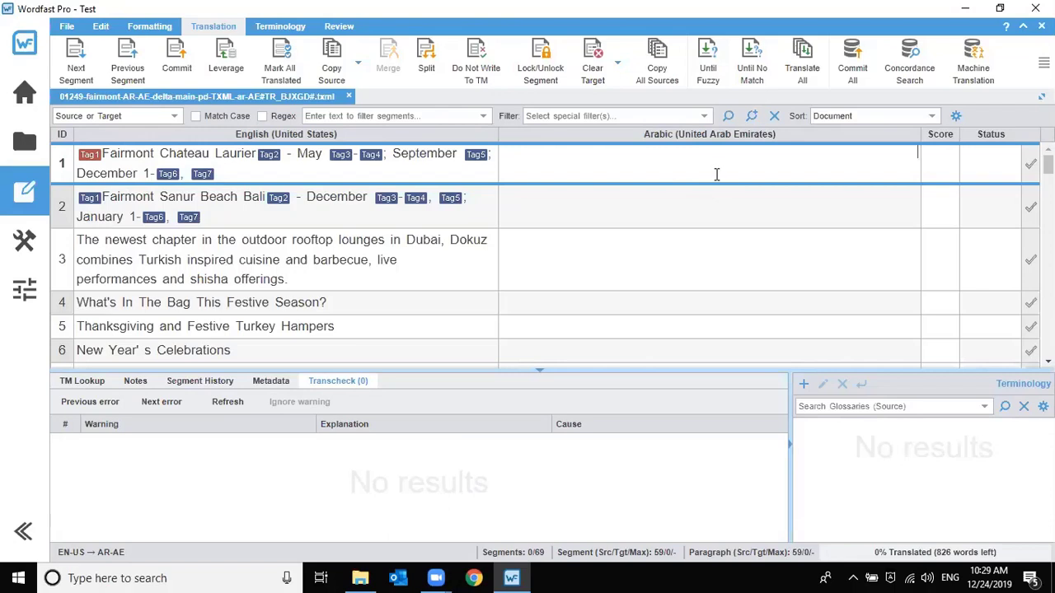
{"action": "type", "text": "VMNDVNV,MCV NFB,N"}
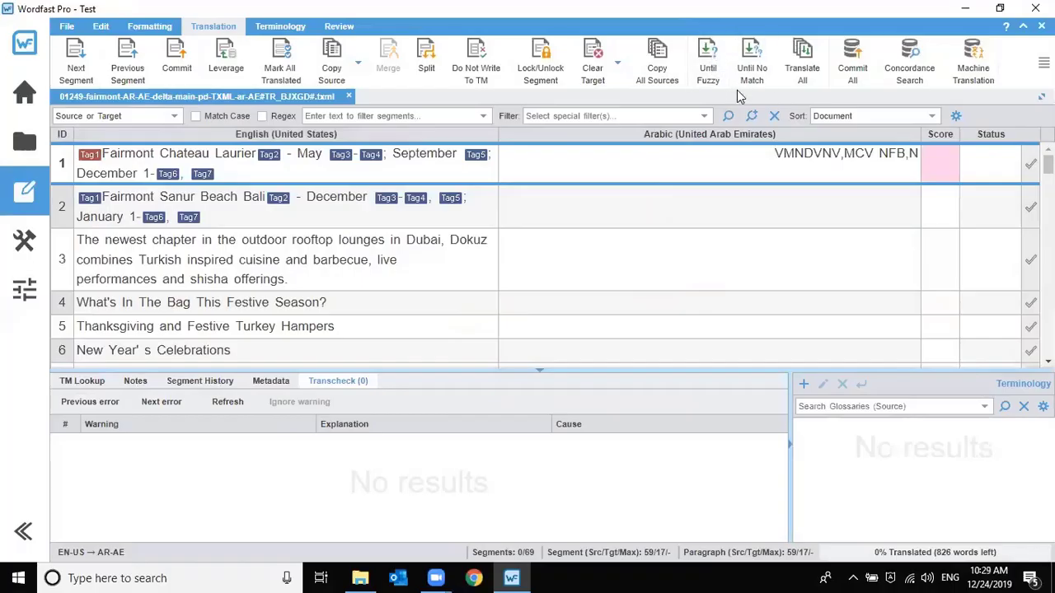
{"action": "key", "text": "alt+Down"}
{"action": "left_click", "coordinate": [605, 337]}
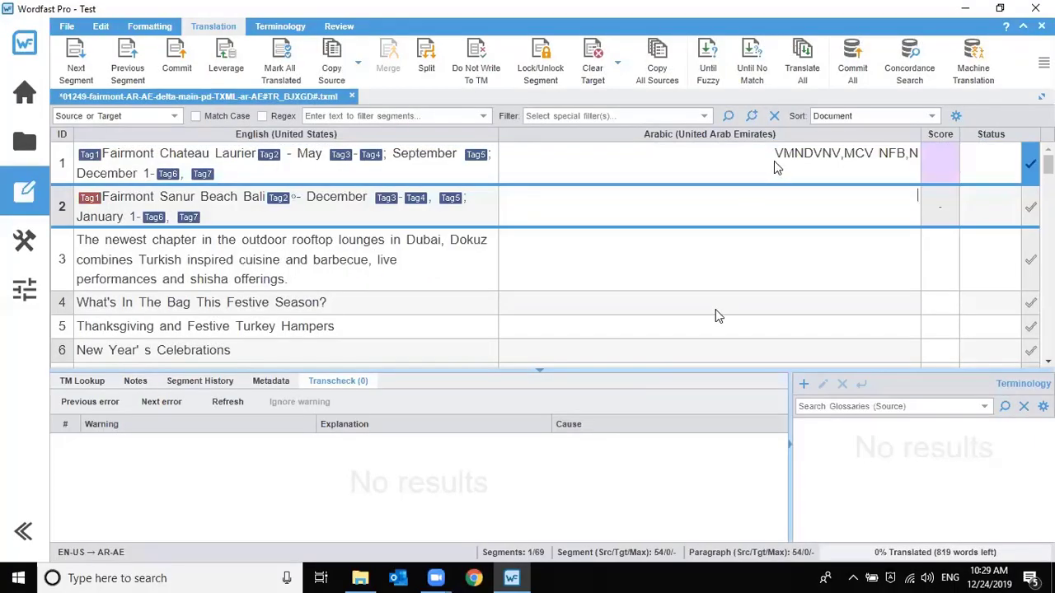
- Try the placeholder "B,JGN,MFXNB,V C" as the Arabic target of segment 2, then clear it
{"action": "left_click", "coordinate": [718, 172]}
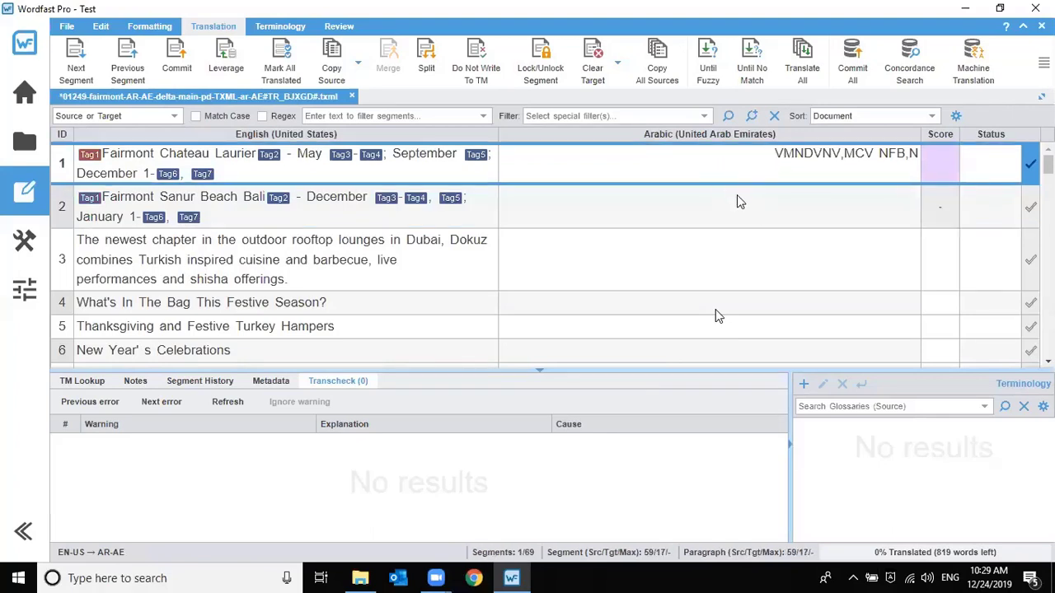
{"action": "left_click", "coordinate": [737, 191]}
{"action": "type", "text": "B,JGN,MFXNB,V C"}
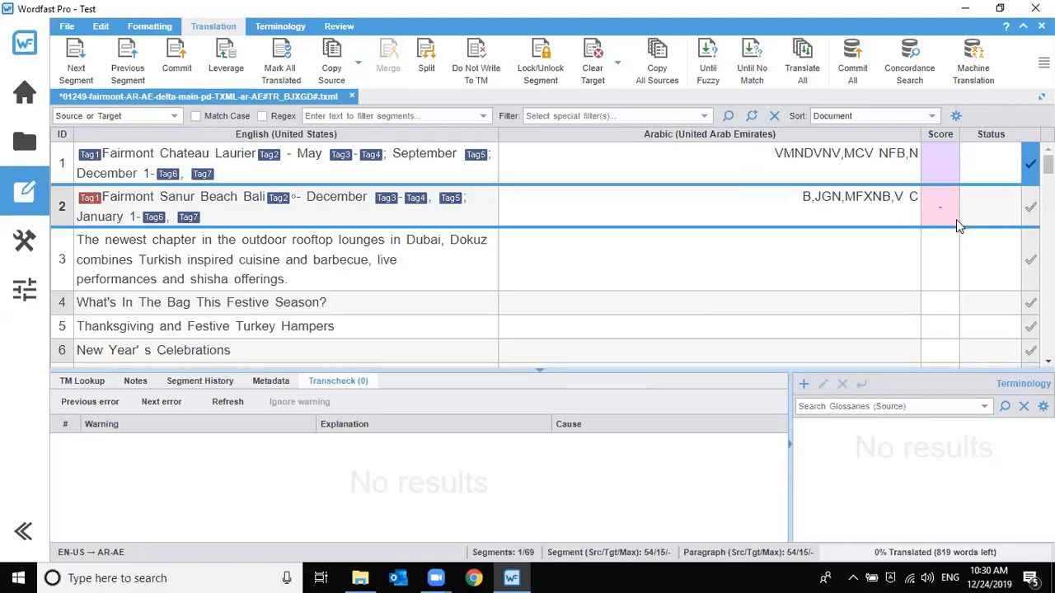
{"action": "key", "text": "ctrl+a"}
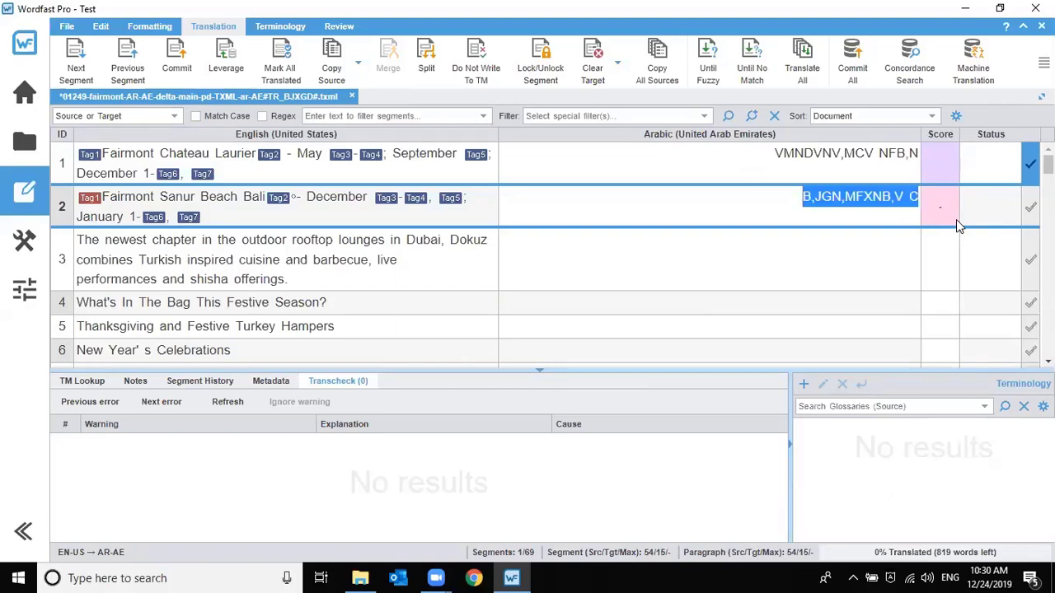
{"action": "key", "text": "Delete"}
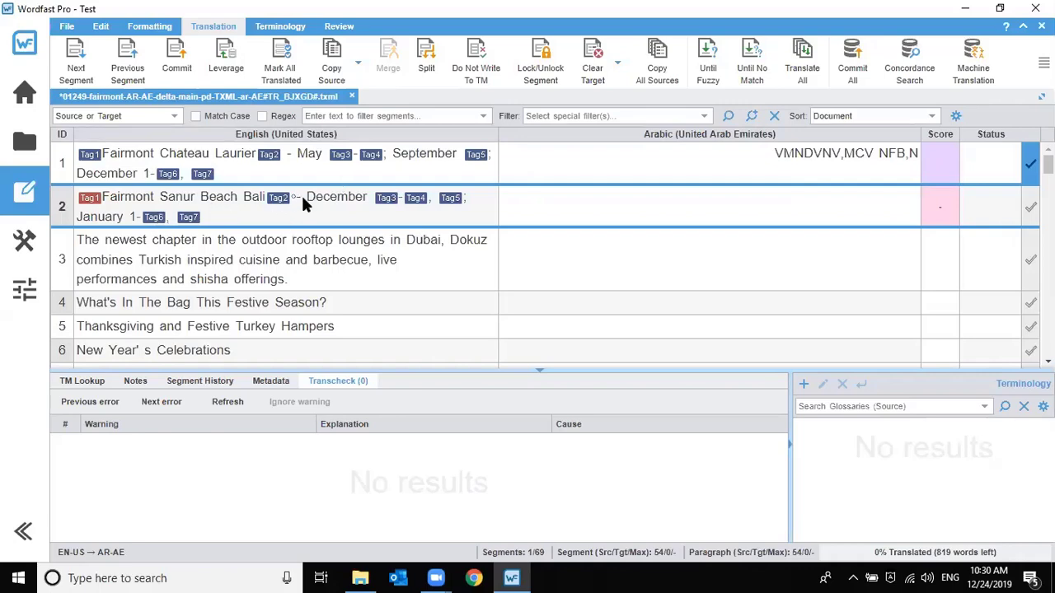
- Copy the source text of segment 1 into its Arabic target, overwriting the existing placeholder
{"action": "right_click", "coordinate": [298, 204]}
{"action": "left_click", "coordinate": [332, 69]}
{"action": "left_click", "coordinate": [332, 69]}
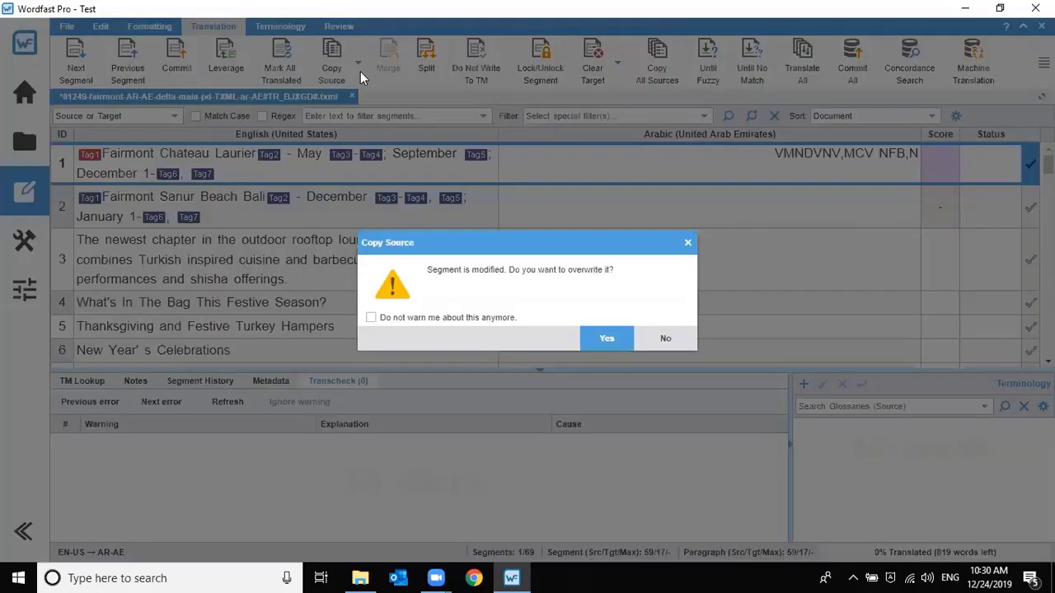
{"action": "left_click", "coordinate": [605, 340]}
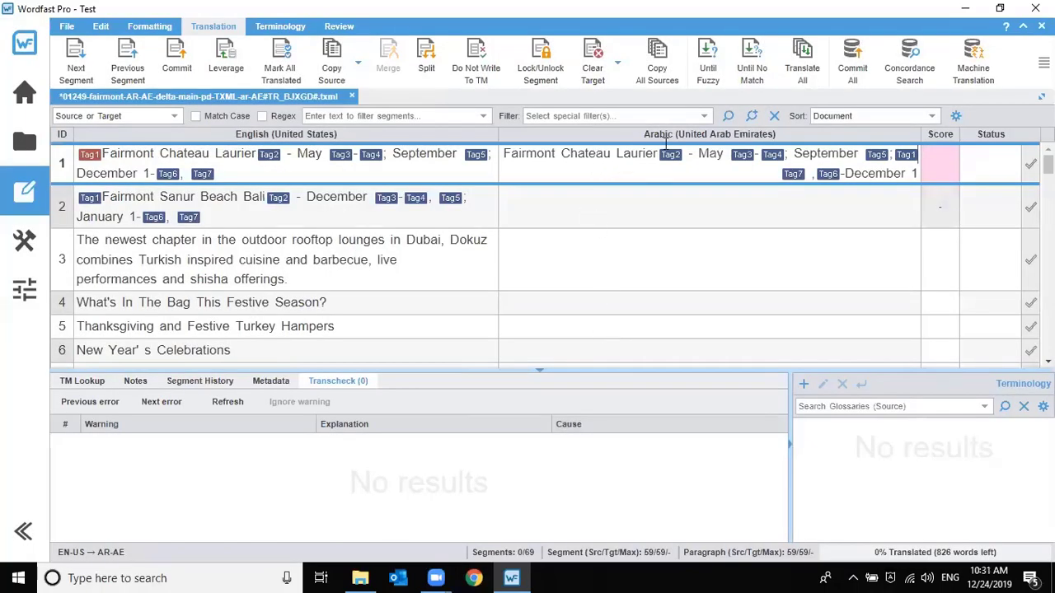
- Insert "BMXJHBSFKBJFBFBLKX/BL" after "Fairmont" in segment 1's target and copy segment 2's source into its target
{"action": "left_click", "coordinate": [556, 157]}
{"action": "type", "text": "BMXJHBSFKBJFBFBLKX"}
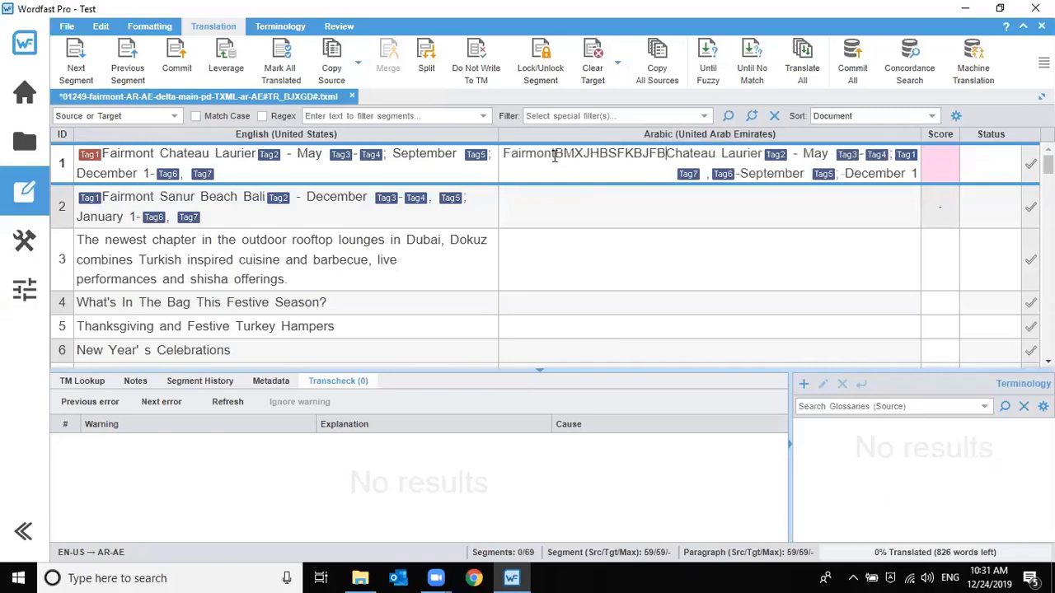
{"action": "type", "text": "/BL"}
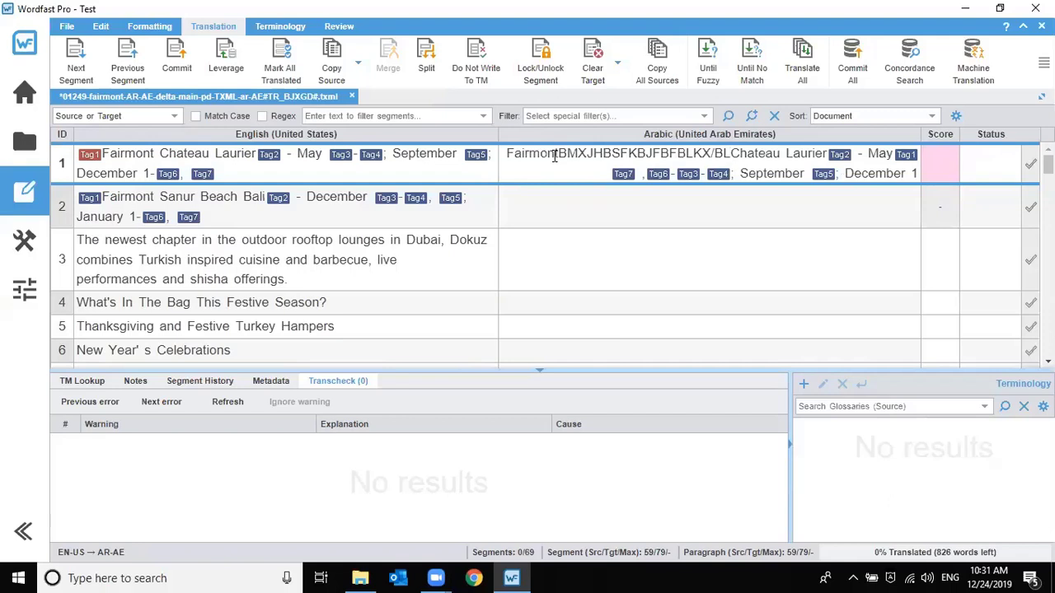
{"action": "left_click", "coordinate": [556, 209]}
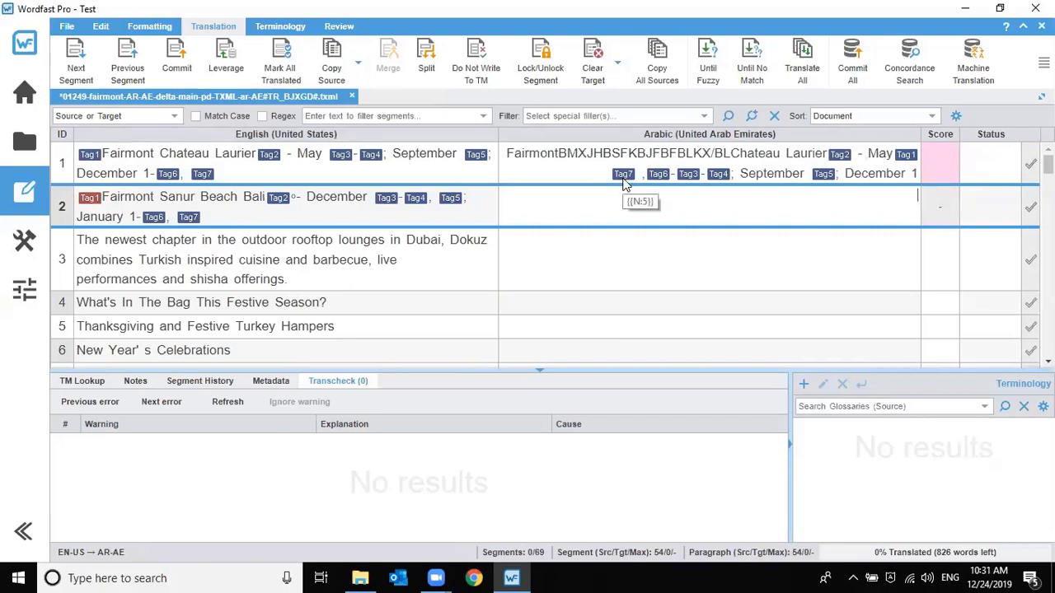
{"action": "key", "text": "ctrl+shift+Insert"}
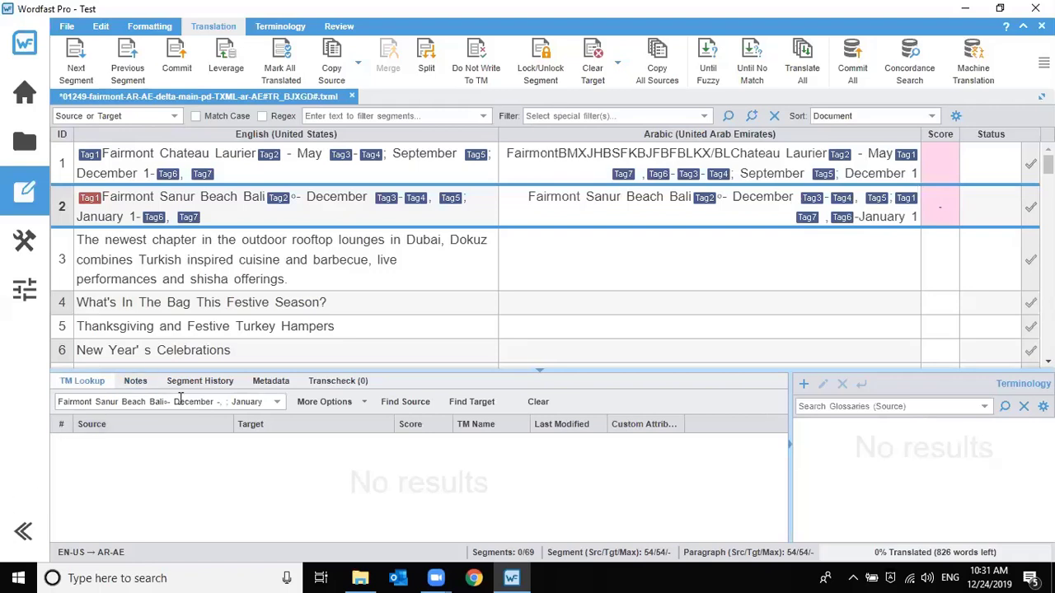
- Look up the source word "Beach" from segment 2 in the translation memory
{"action": "double_click", "coordinate": [217, 200]}
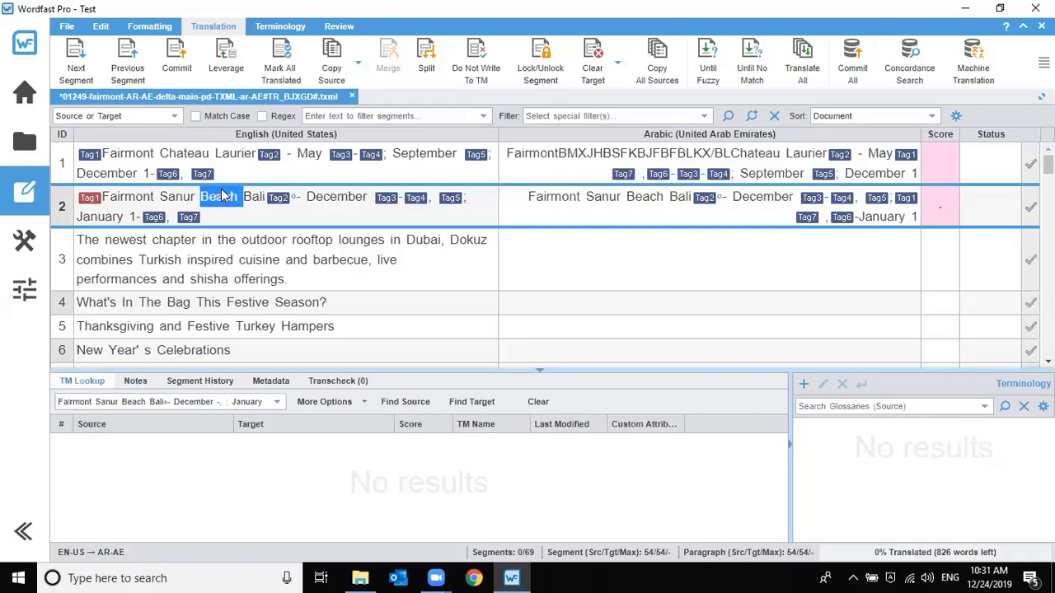
{"action": "key", "text": "ctrl+alt+c"}
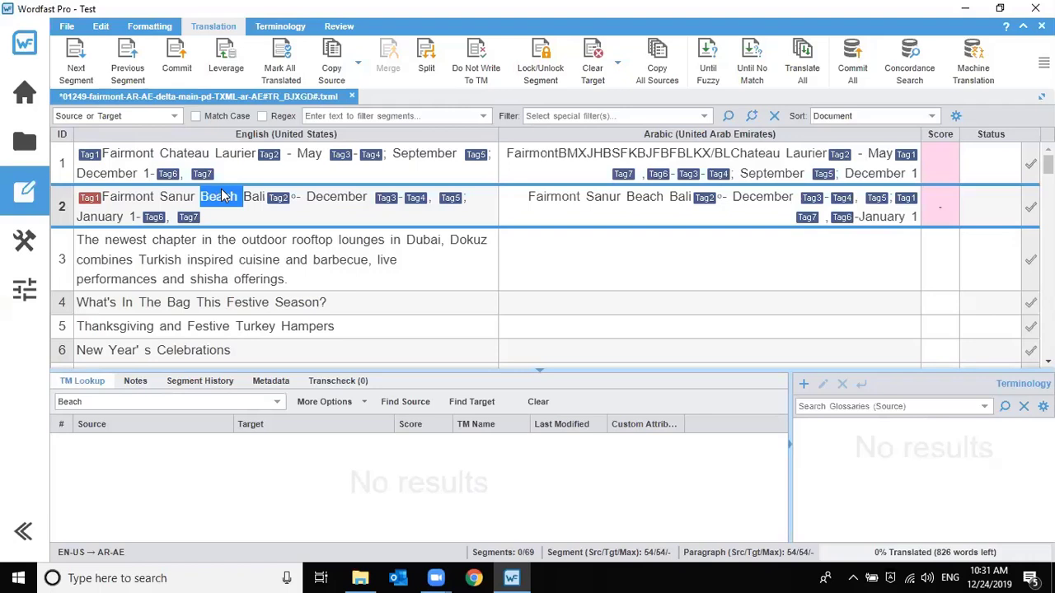
{"action": "double_click", "coordinate": [70, 401]}
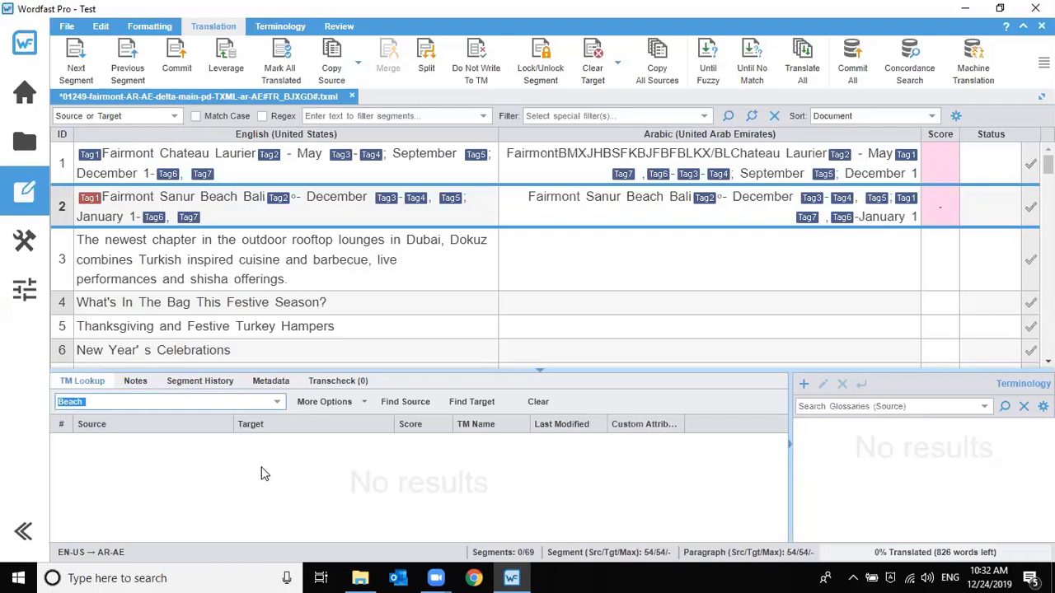
{"action": "left_click", "coordinate": [248, 245]}
- Start a new term from "Bali" in segment 2's source and target, creating a local glossary named tEST for it
{"action": "left_click", "coordinate": [256, 198]}
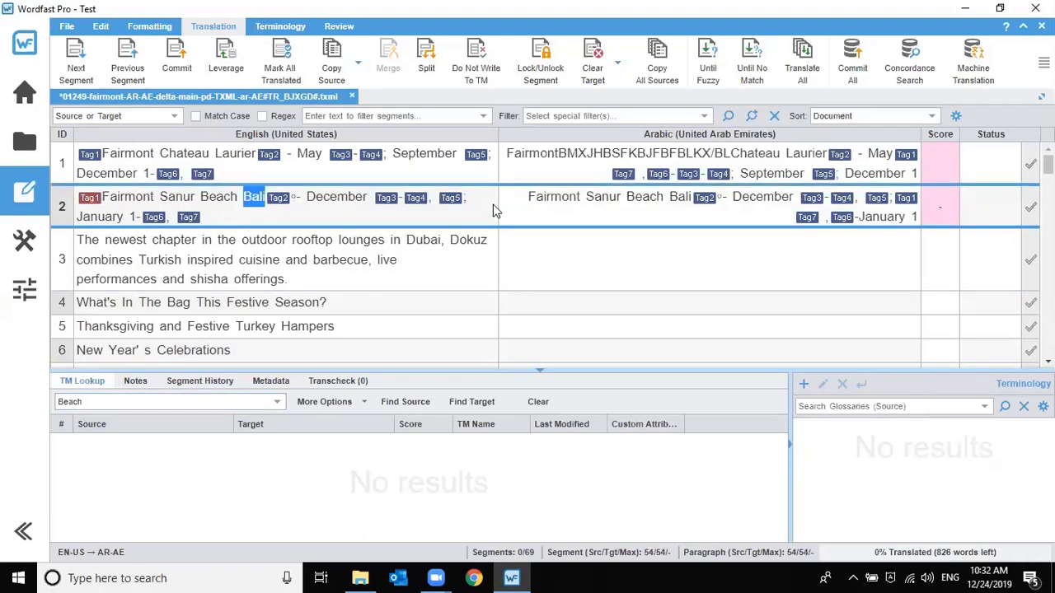
{"action": "double_click", "coordinate": [679, 197]}
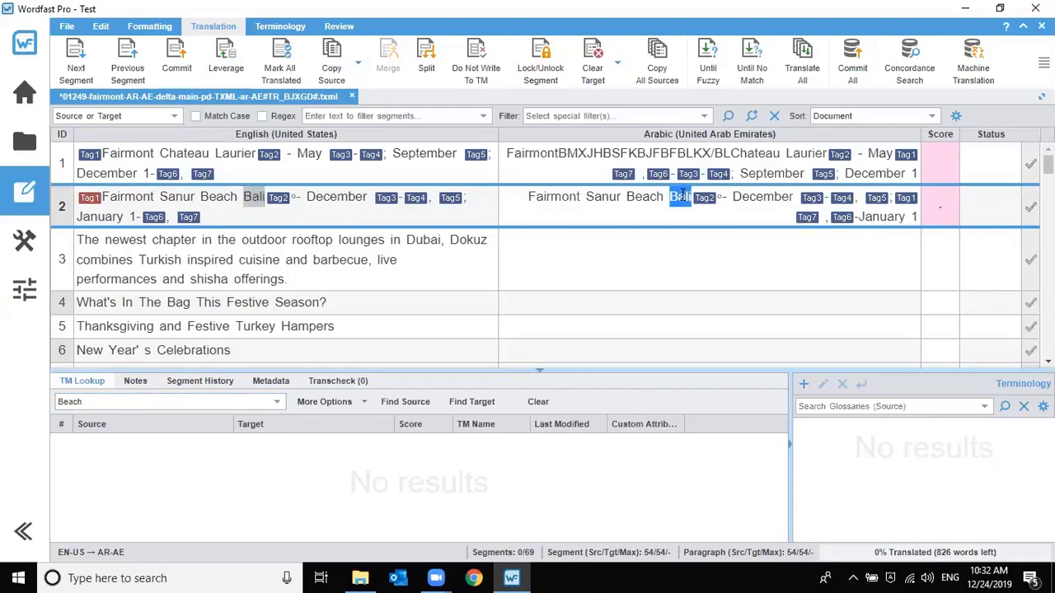
{"action": "right_click", "coordinate": [677, 197]}
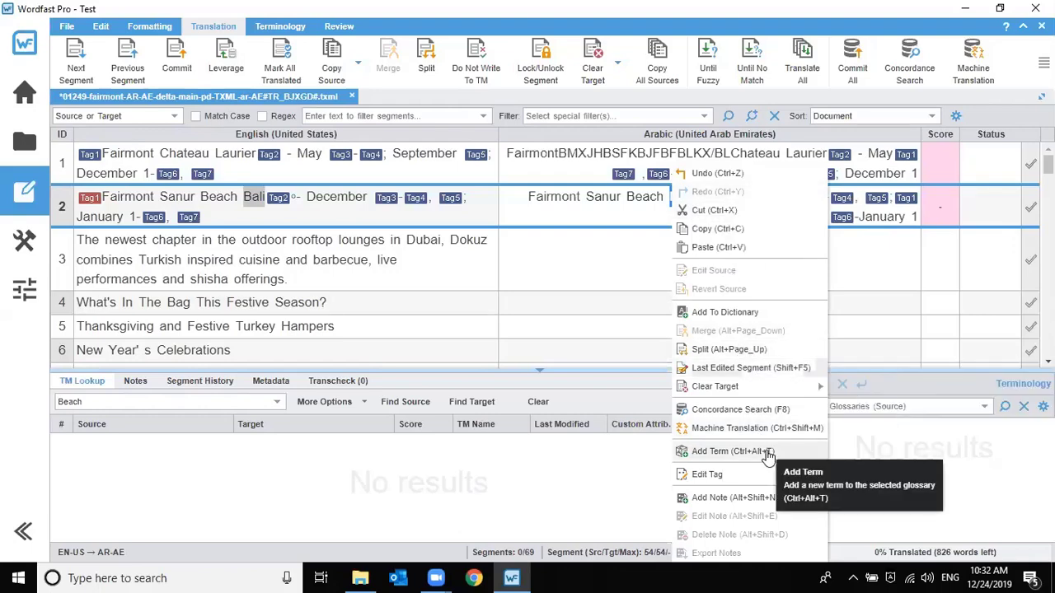
{"action": "left_click", "coordinate": [917, 384]}
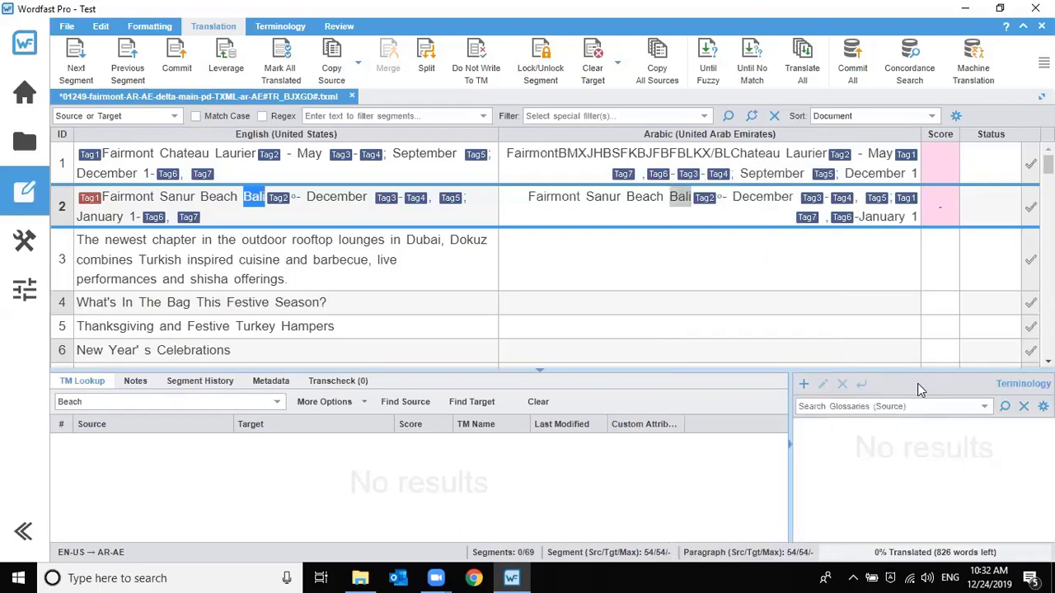
{"action": "left_click", "coordinate": [804, 386]}
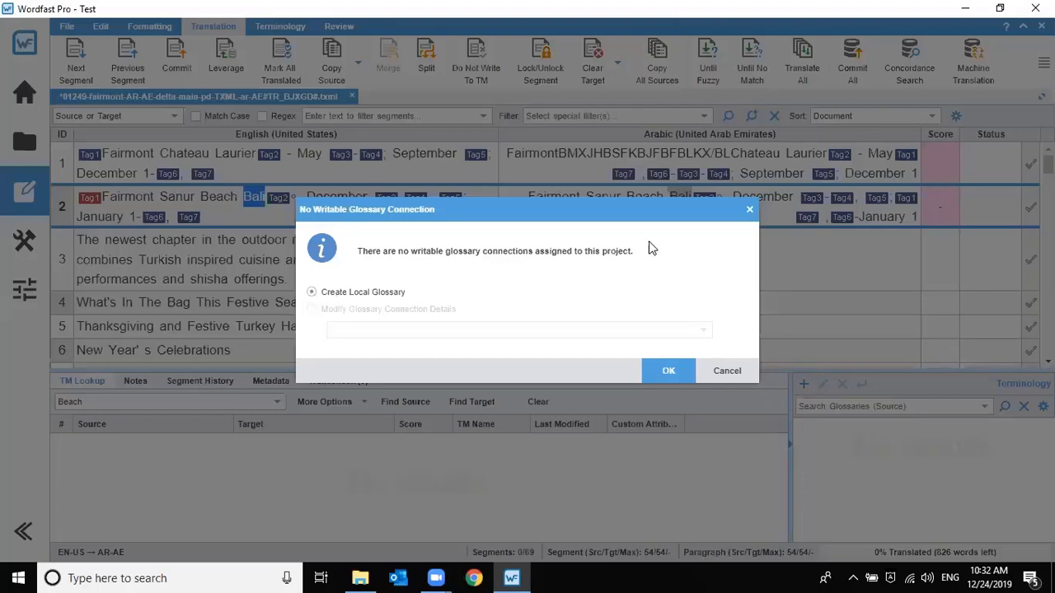
{"action": "left_click", "coordinate": [671, 370]}
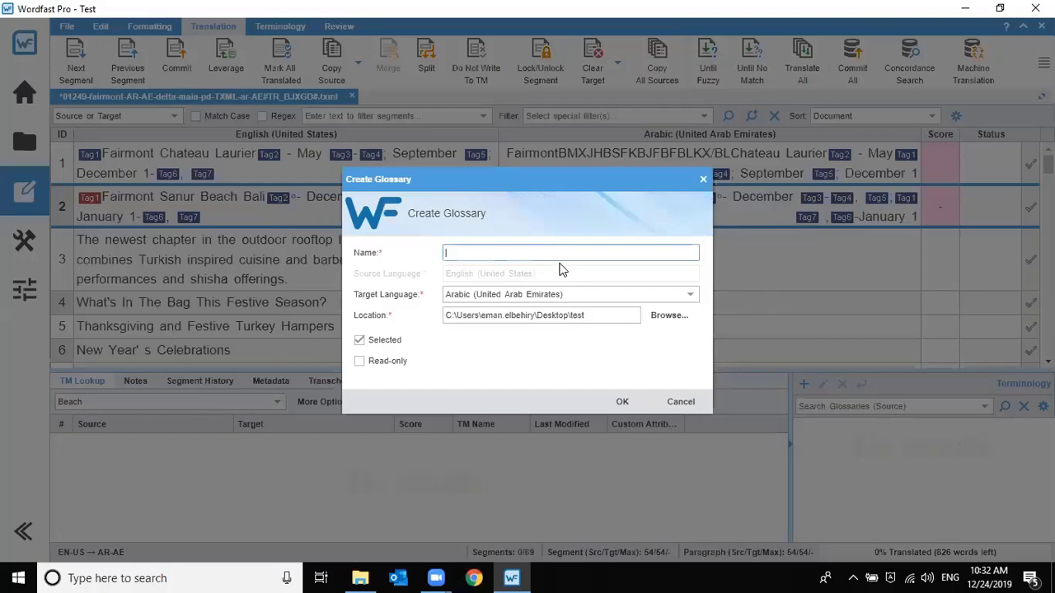
{"action": "type", "text": "tEST"}
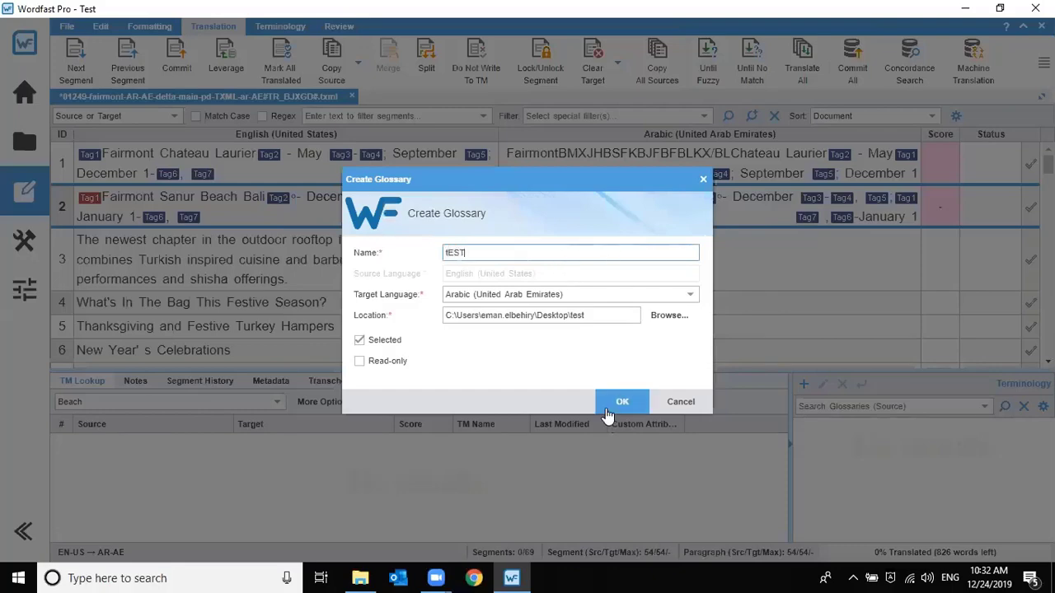
{"action": "left_click", "coordinate": [612, 412]}
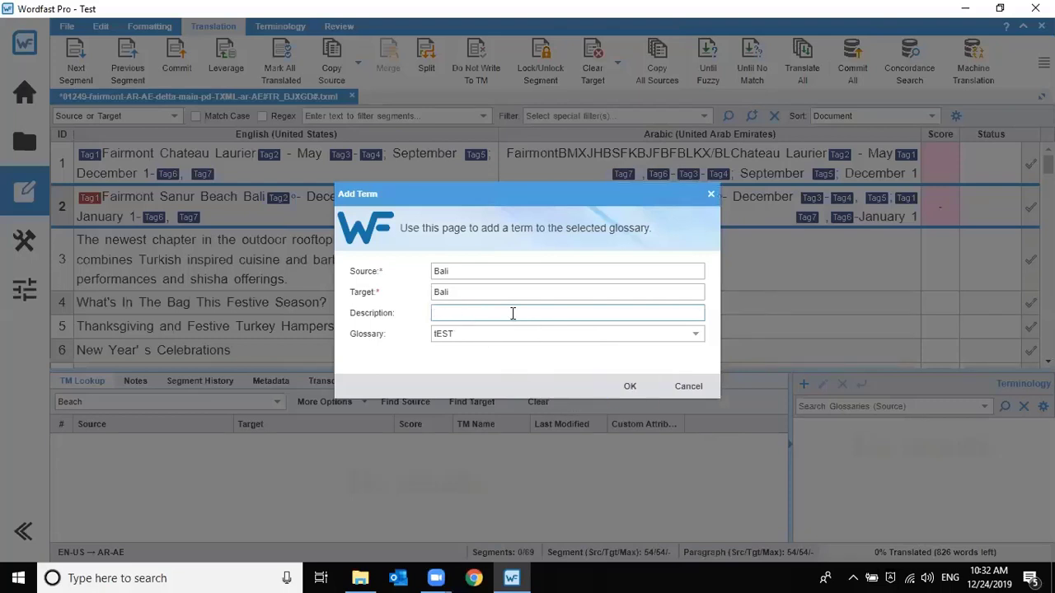
- Replace the target term for Bali with "بالي" and add the entry to the tEST glossary
{"action": "double_click", "coordinate": [441, 291]}
{"action": "key", "text": "BackSpace"}
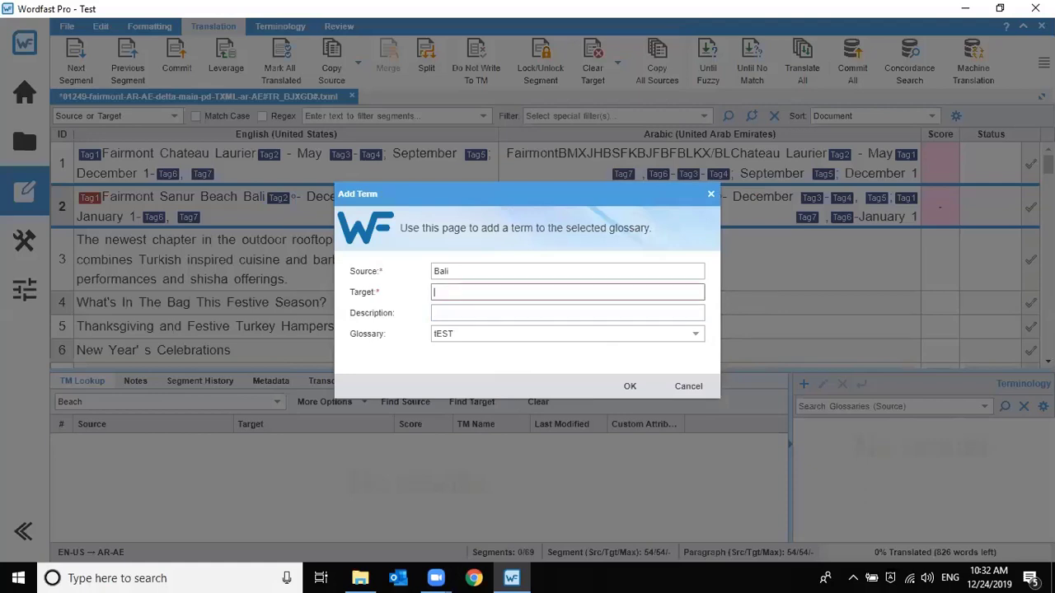
{"action": "key", "text": "alt+shift"}
{"action": "type", "text": "بالي"}
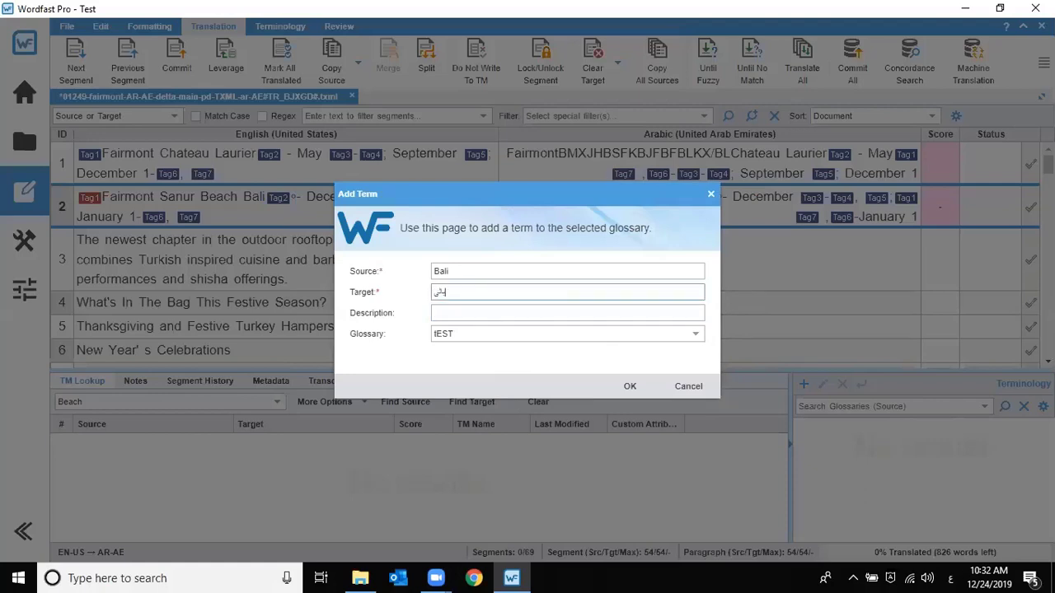
{"action": "left_click", "coordinate": [627, 387]}
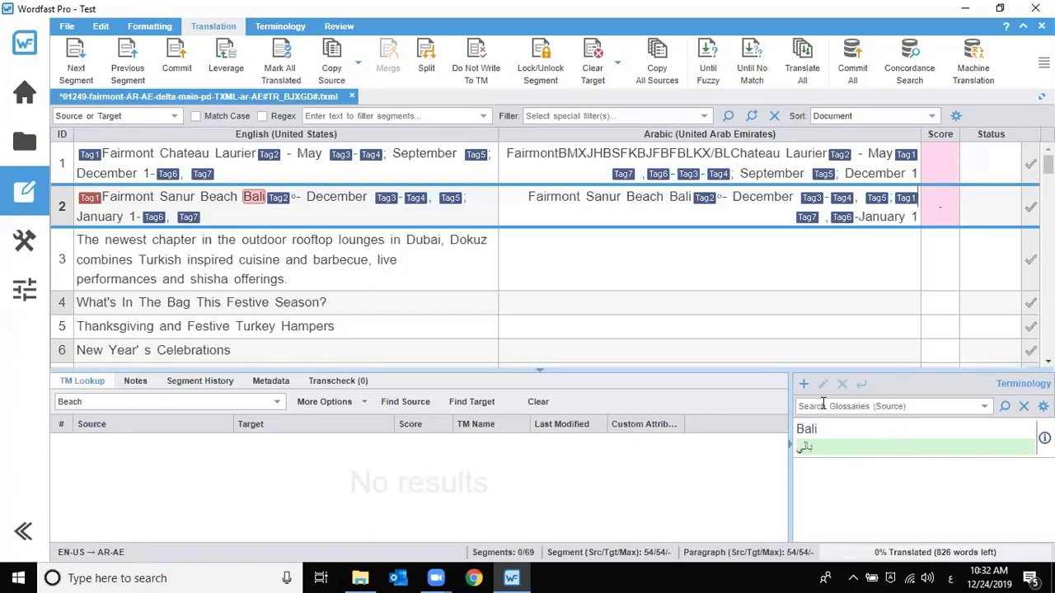
{"action": "left_click", "coordinate": [456, 260]}
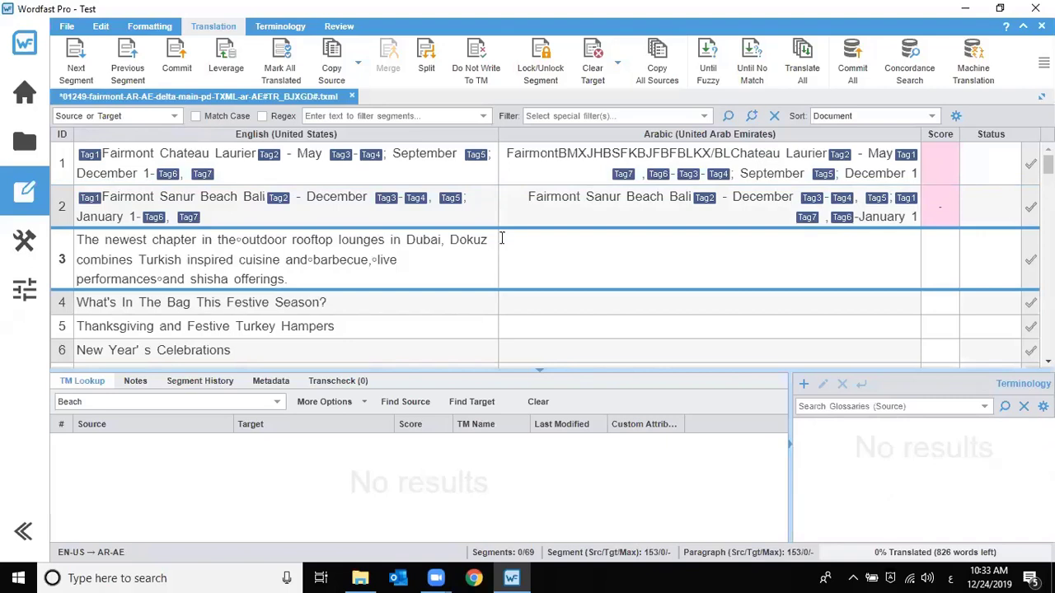
- Add a Translation note to segment 3 reading "This segment needs fixing." and show it in the notes list
{"action": "key", "text": "ctrl+m"}
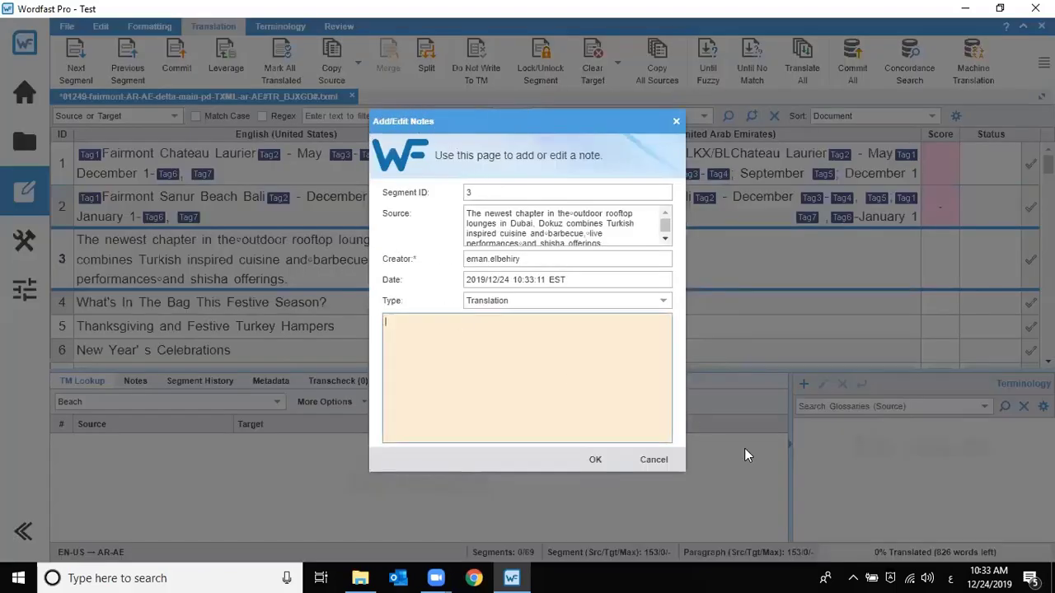
{"action": "type", "text": "يبلتلابلت"}
{"action": "key", "text": "ctrl+a"}
{"action": "type", "text": "فاهس ه"}
{"action": "key", "text": "ctrl+a"}
{"action": "key", "text": "alt+shift"}
{"action": "type", "text": "This segment needs fixing"}
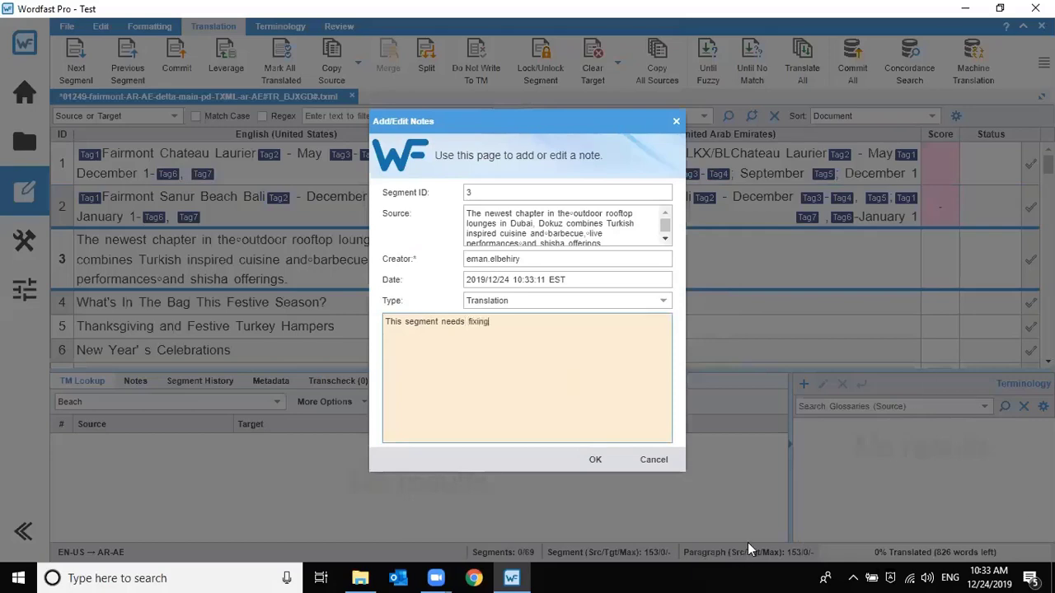
{"action": "key", "text": "Tab"}
{"action": "key", "text": "Return"}
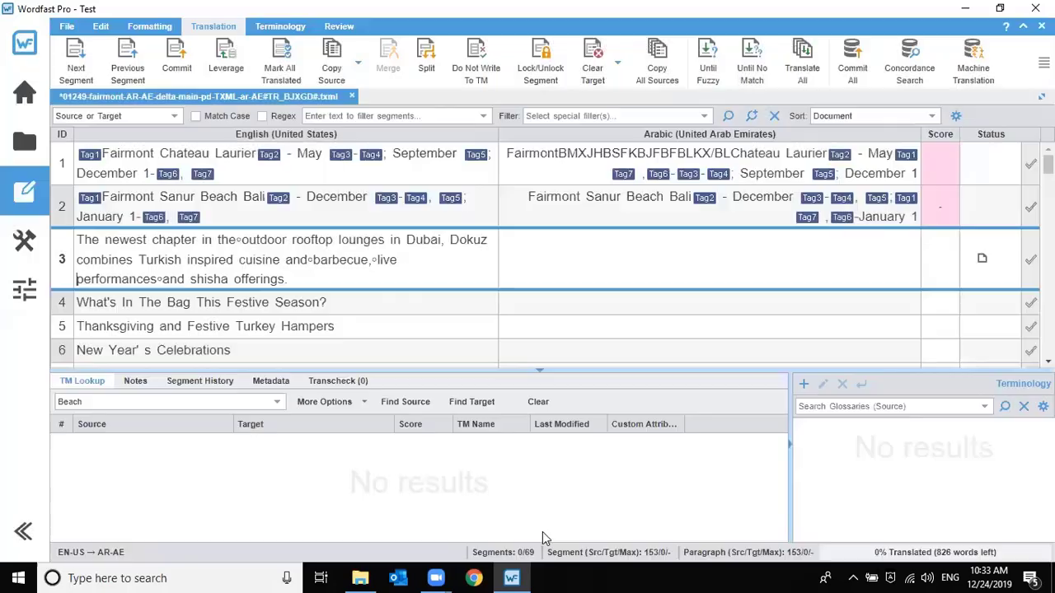
{"action": "left_click", "coordinate": [137, 382]}
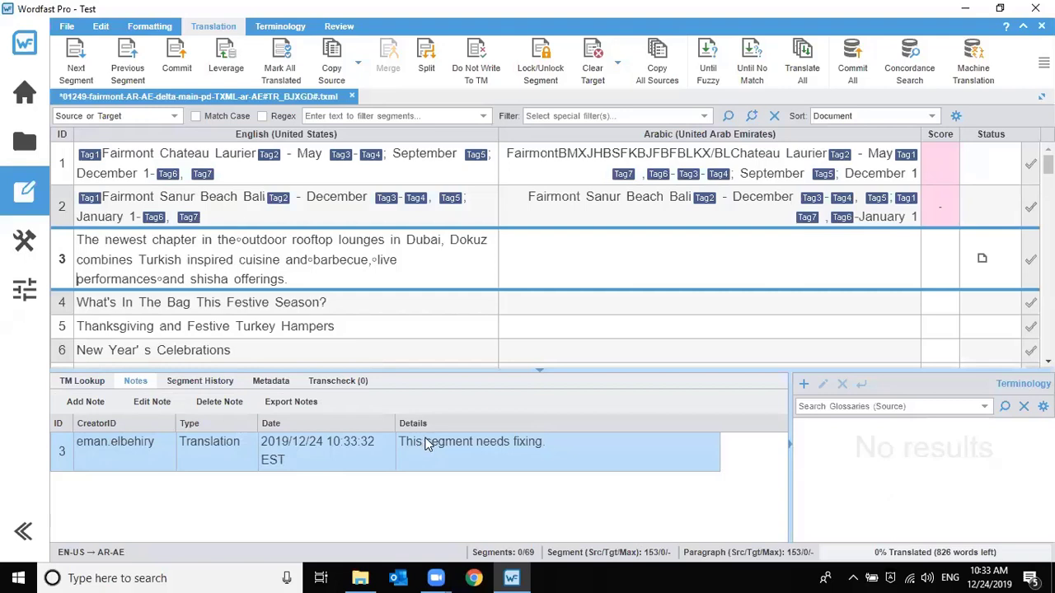
{"action": "left_click", "coordinate": [704, 219]}
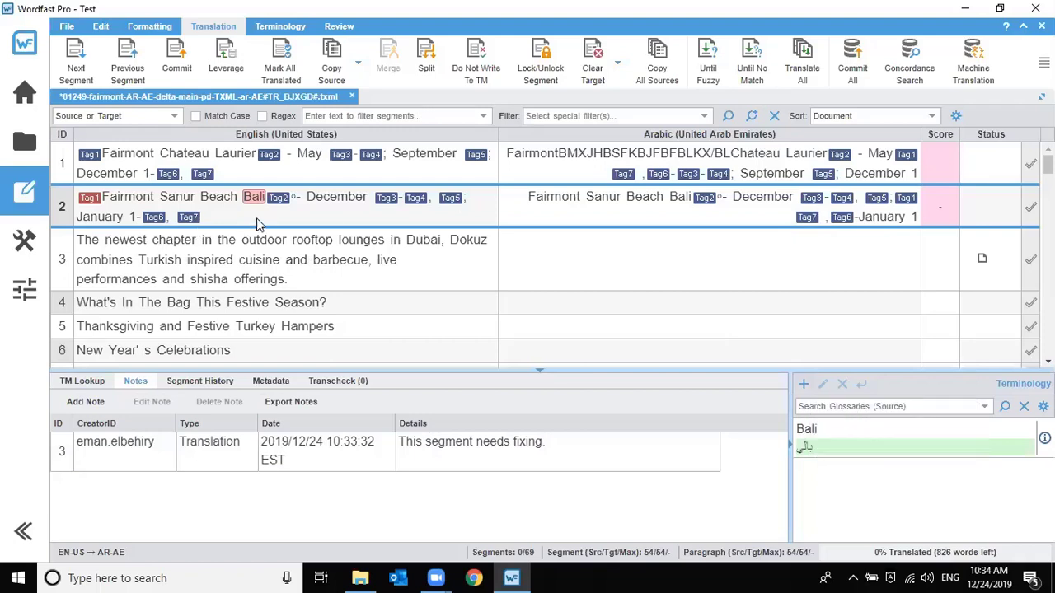
{"action": "right_click", "coordinate": [332, 222]}
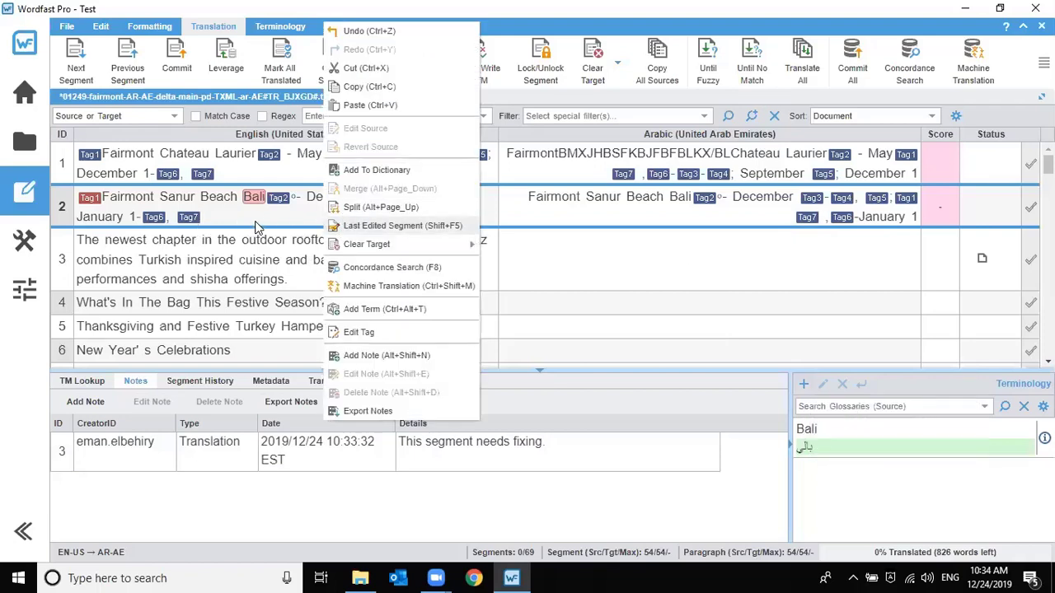
{"action": "left_click", "coordinate": [614, 273]}
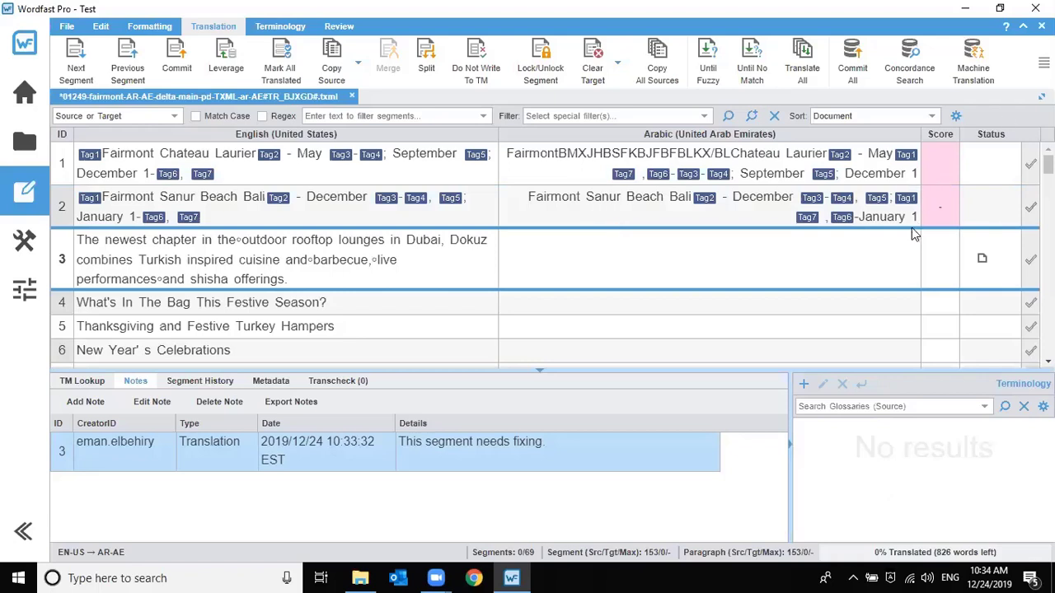
- Commit segment 1's translation to the translation memory and advance to segment 2
{"action": "left_click", "coordinate": [835, 173]}
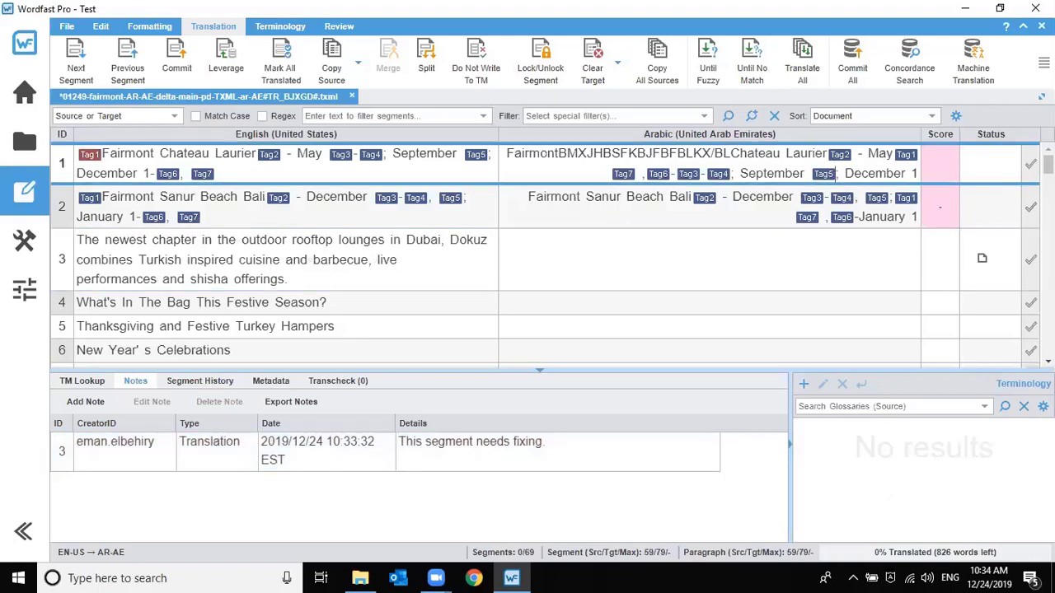
{"action": "key", "text": "alt+Down"}
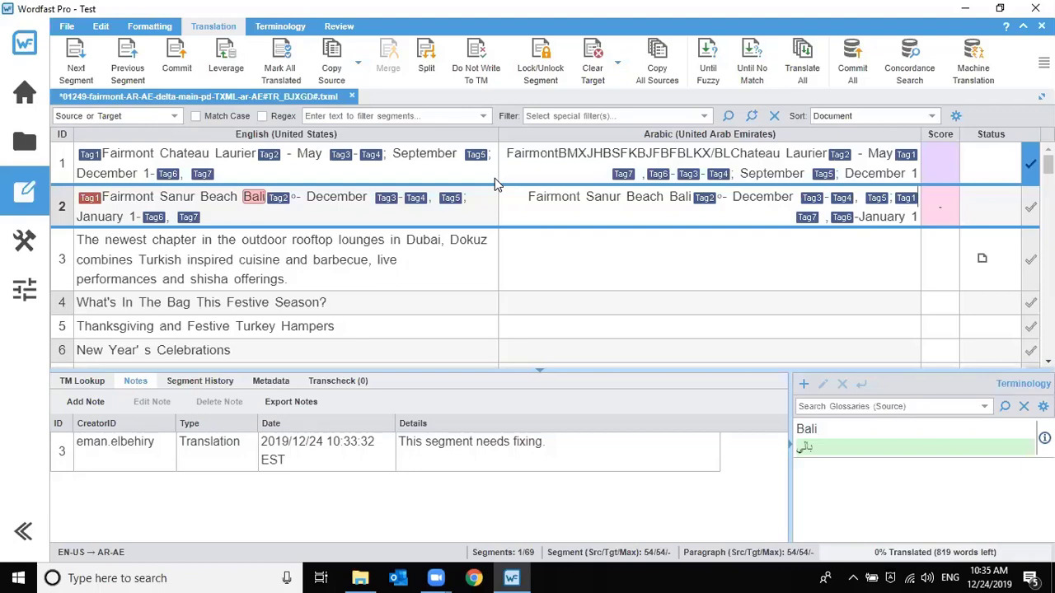
- Try to spellcheck the Arabic target text with the current spellchecker
{"action": "key", "text": "F7"}
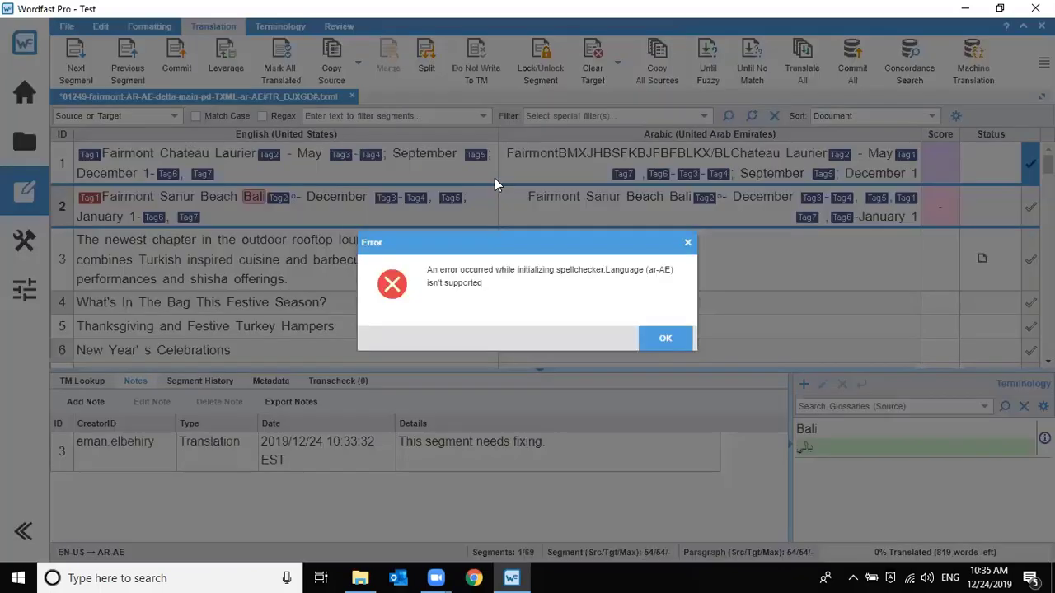
{"action": "left_click", "coordinate": [665, 339]}
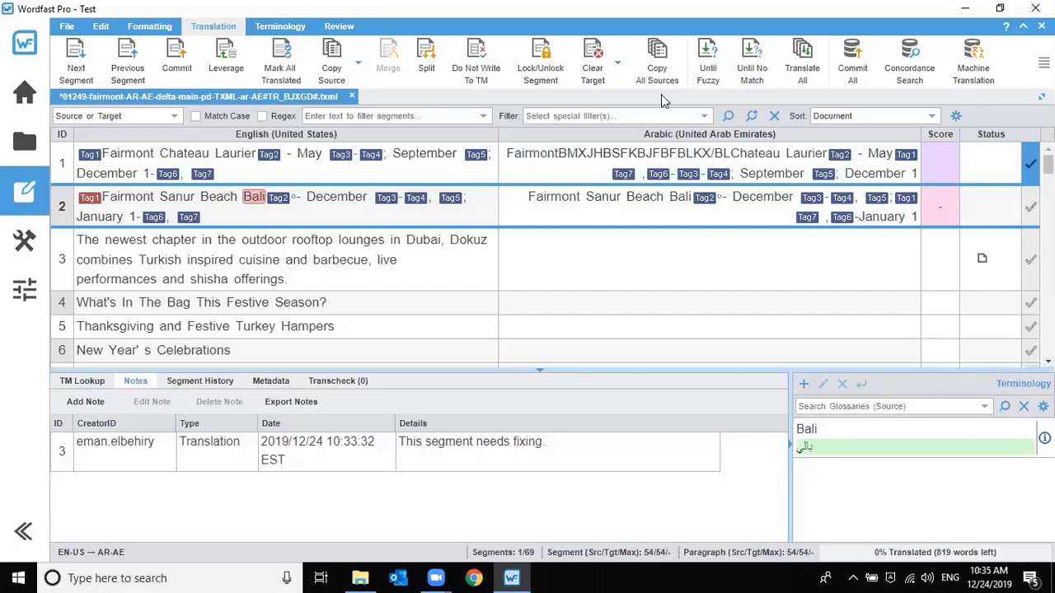
{"action": "right_click", "coordinate": [658, 192]}
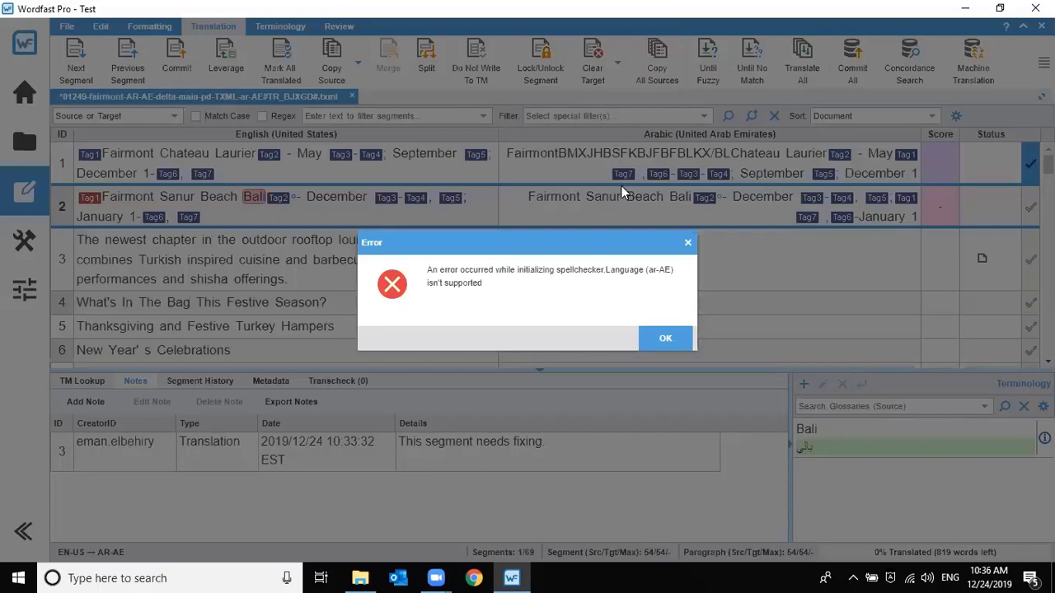
{"action": "left_click", "coordinate": [687, 244]}
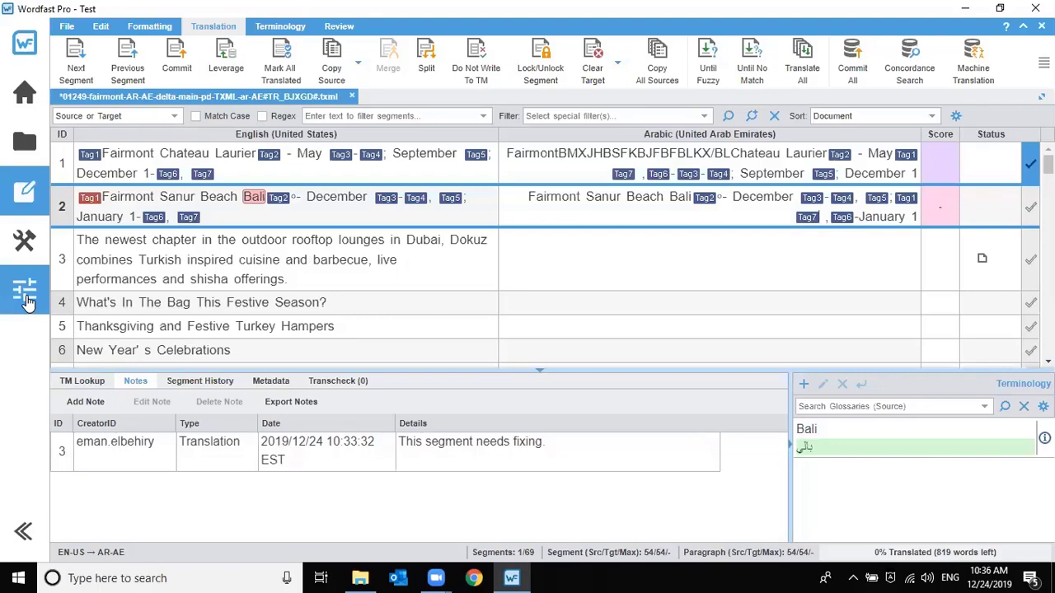
- Choose Microsoft Office as the spellchecker in the preferences and enable checking for spelling errors as you type
{"action": "left_click", "coordinate": [27, 302]}
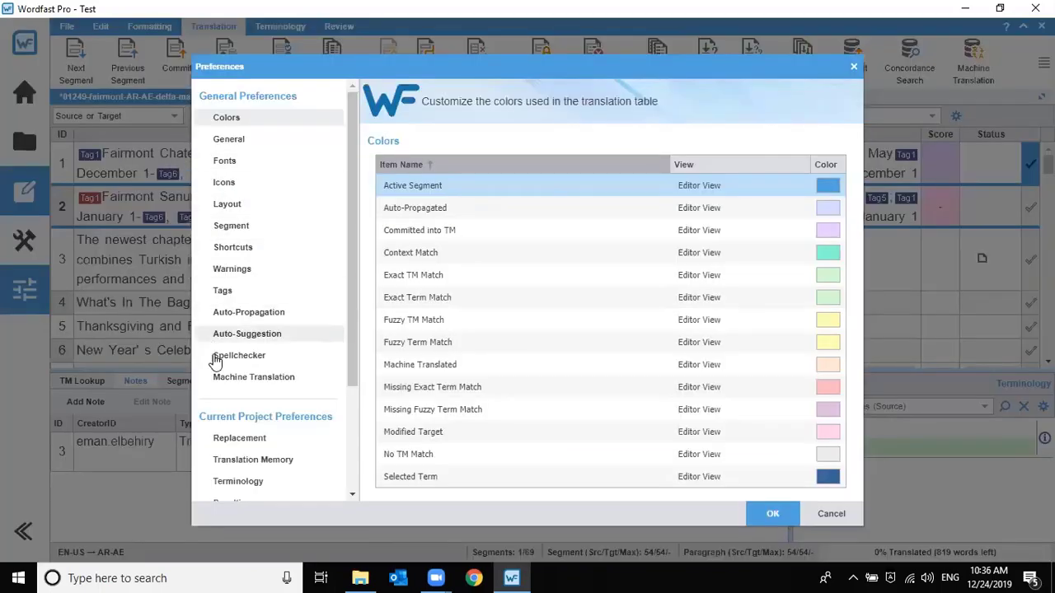
{"action": "left_click", "coordinate": [277, 360]}
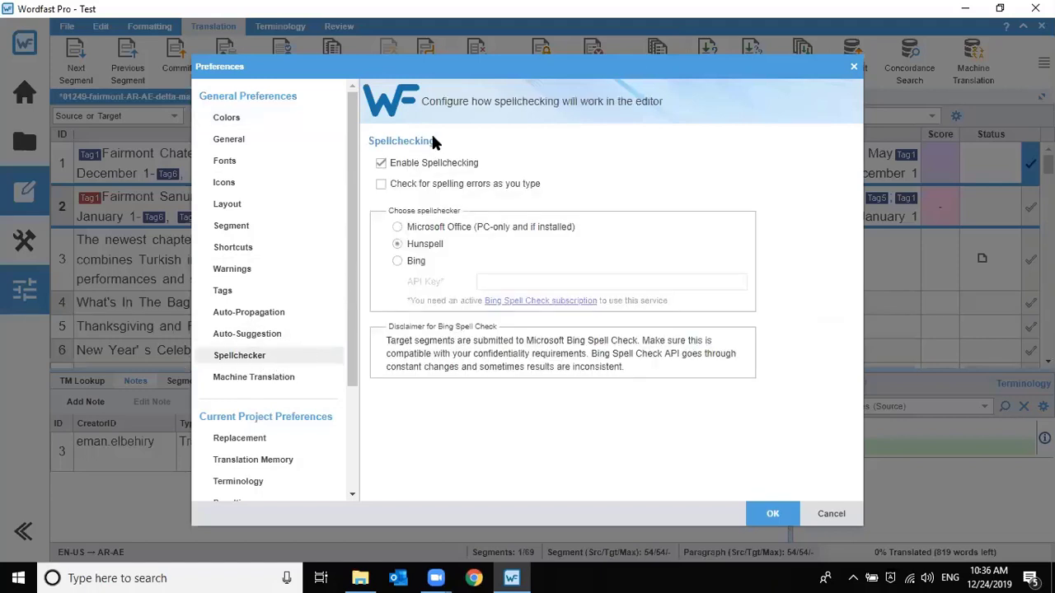
{"action": "left_click", "coordinate": [413, 234]}
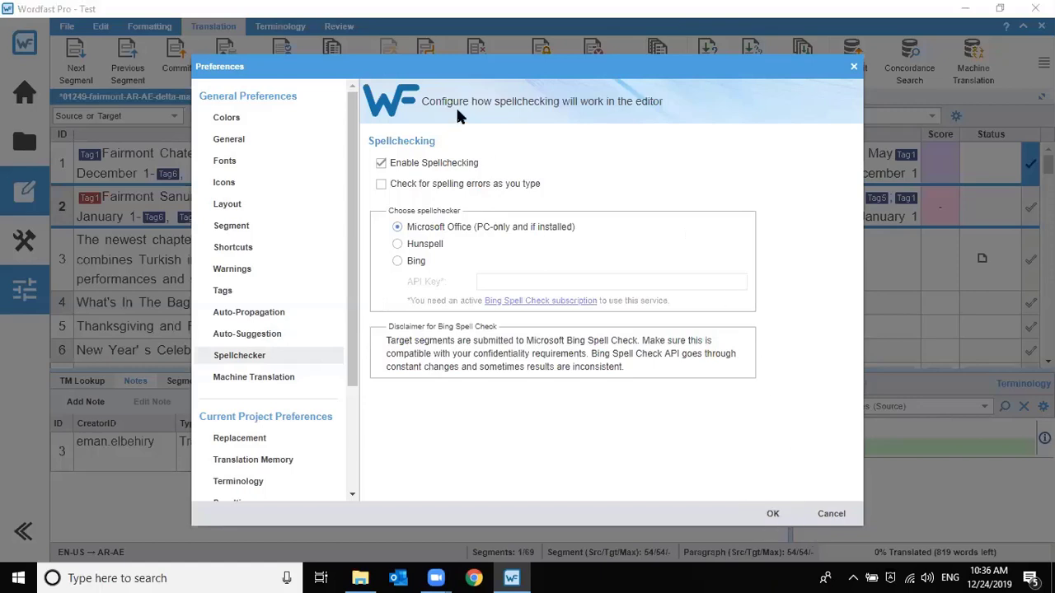
{"action": "left_click", "coordinate": [382, 184]}
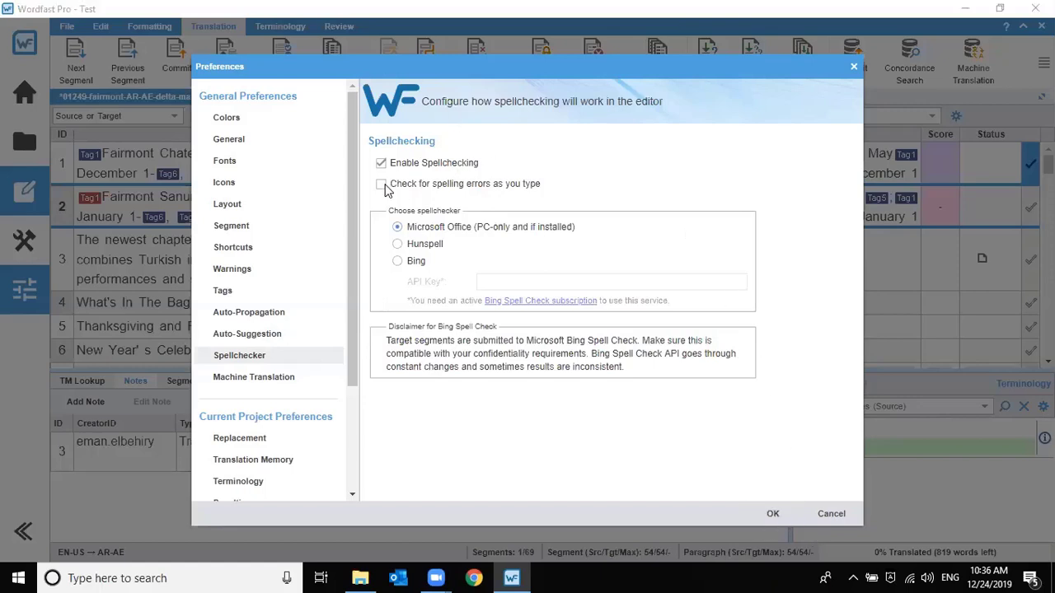
{"action": "left_click", "coordinate": [766, 514]}
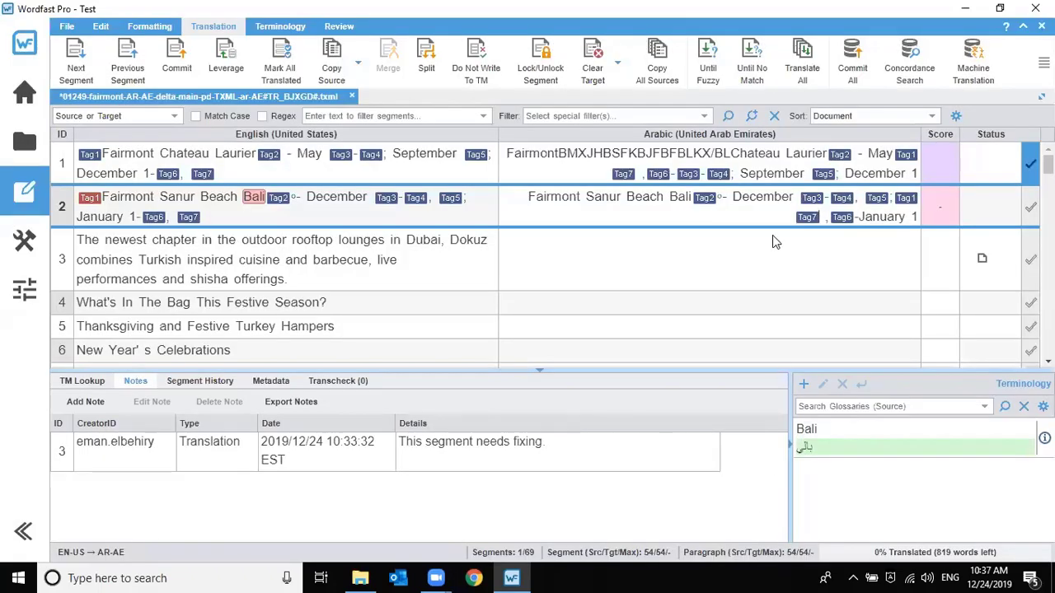
- Run the spellcheck on the target text, continuing from the document's beginning, and leave it without changing anything
{"action": "key", "text": "F7"}
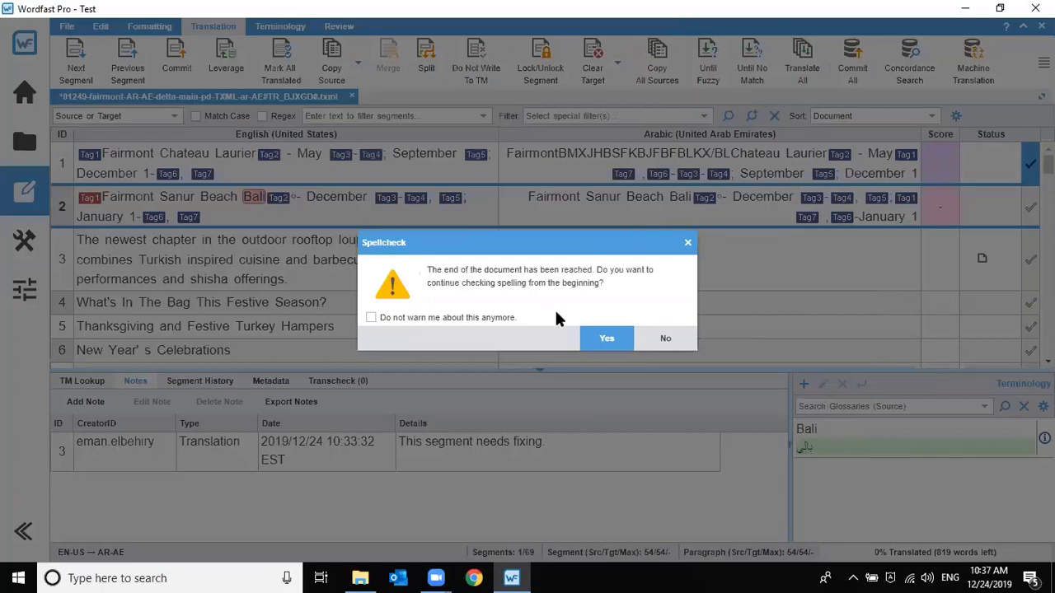
{"action": "left_click", "coordinate": [500, 320]}
{"action": "left_click", "coordinate": [607, 339]}
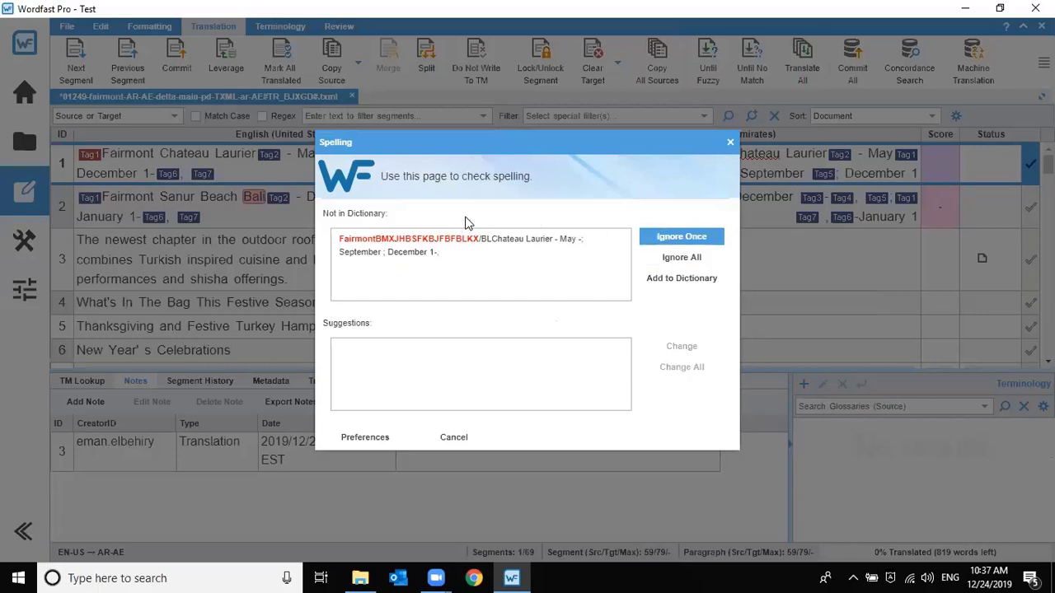
{"action": "left_click", "coordinate": [515, 359]}
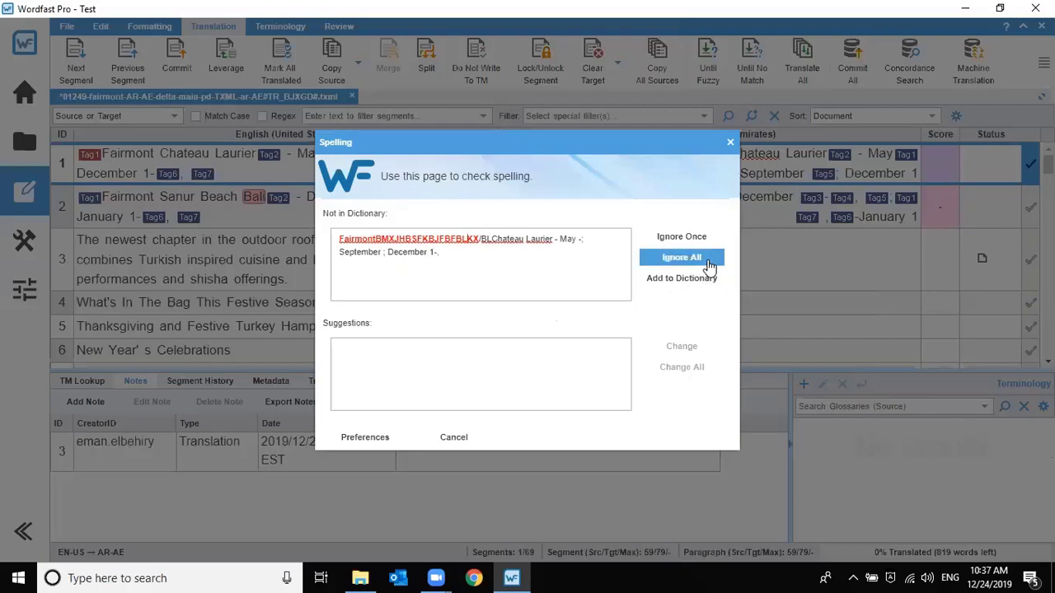
{"action": "left_click", "coordinate": [731, 143]}
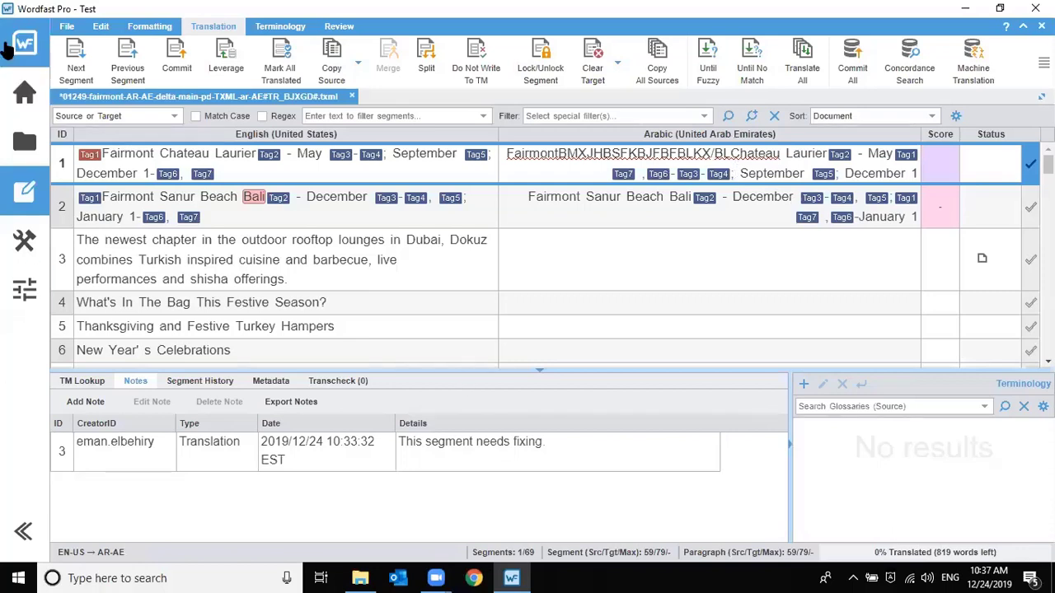
- Start Spellcheck File from the review commands and cancel it without changing the flagged word
{"action": "left_click", "coordinate": [103, 27]}
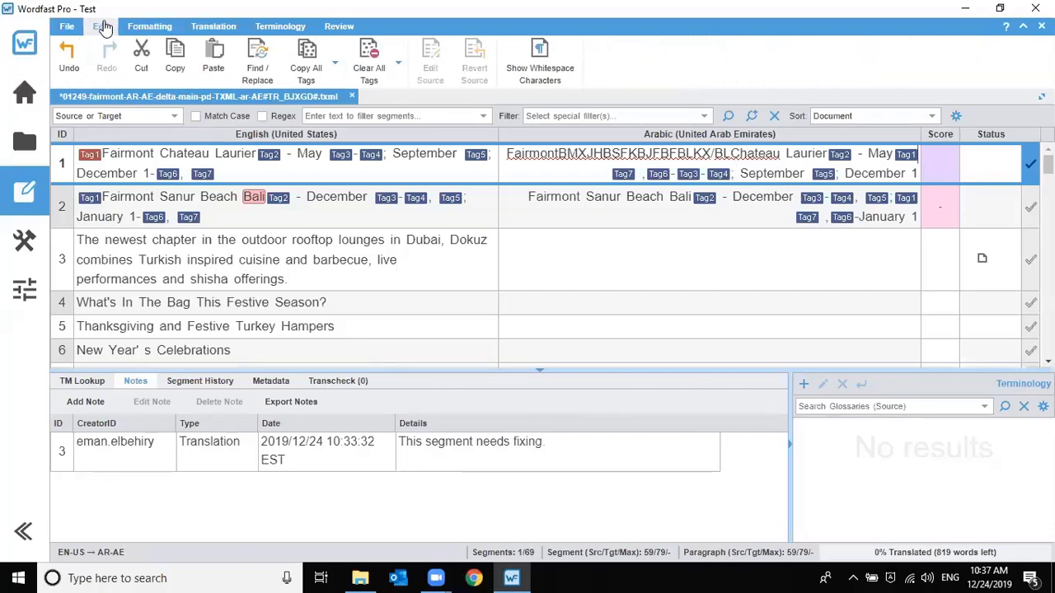
{"action": "left_click", "coordinate": [319, 27]}
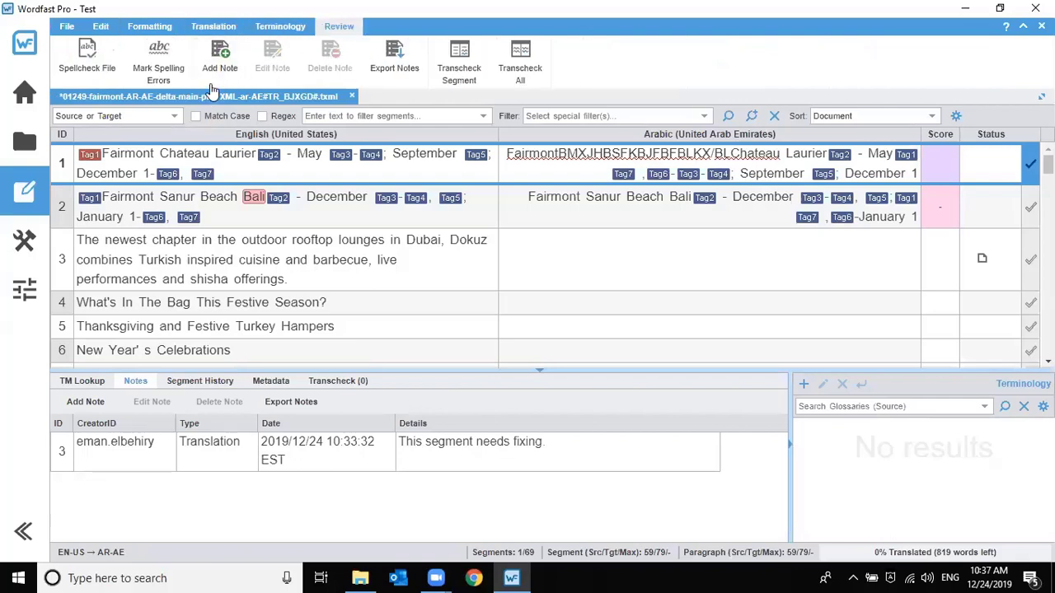
{"action": "left_click", "coordinate": [101, 73]}
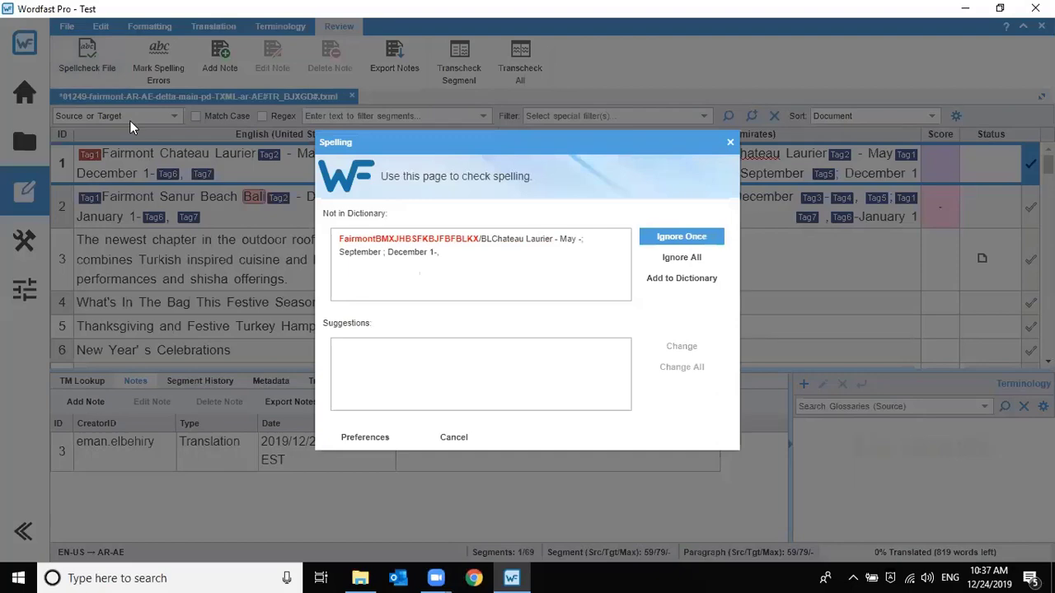
{"action": "key", "text": "Escape"}
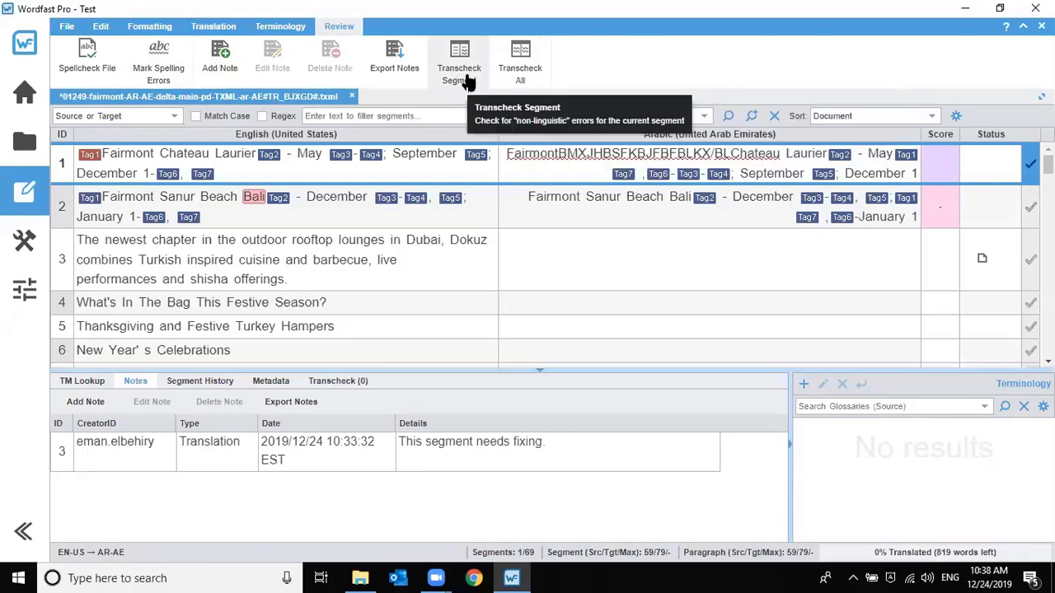
- Run Transcheck on all segments and examine the report's Terminology Check entry for Bali in segment 2
{"action": "left_click", "coordinate": [523, 79]}
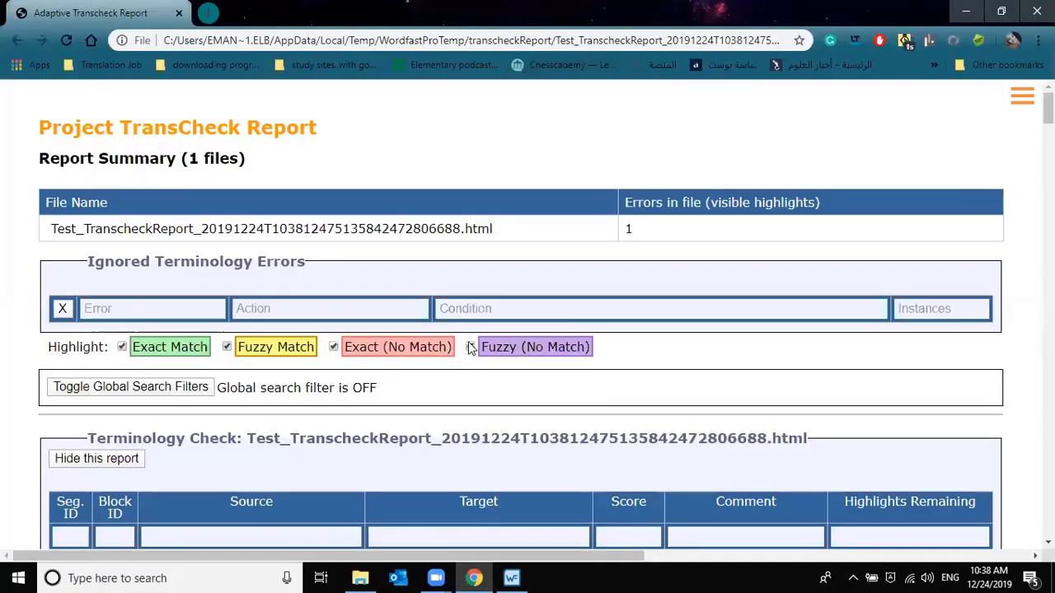
{"action": "scroll", "coordinate": [466, 343], "scroll_direction": "down", "scroll_amount": 3}
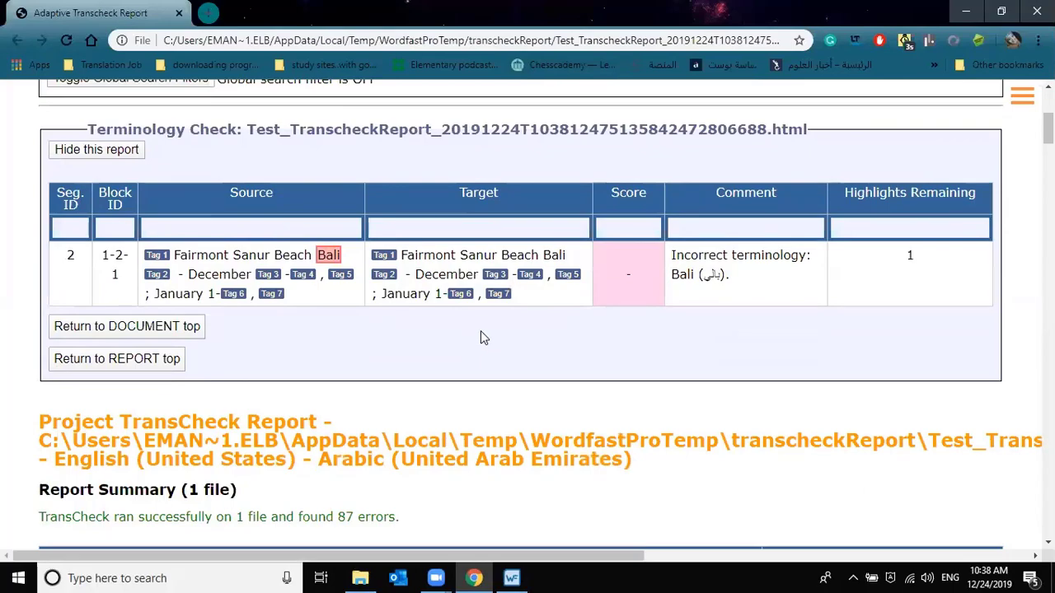
{"action": "scroll", "coordinate": [482, 333], "scroll_direction": "down", "scroll_amount": 5}
{"action": "scroll", "coordinate": [481, 334], "scroll_direction": "down", "scroll_amount": 6}
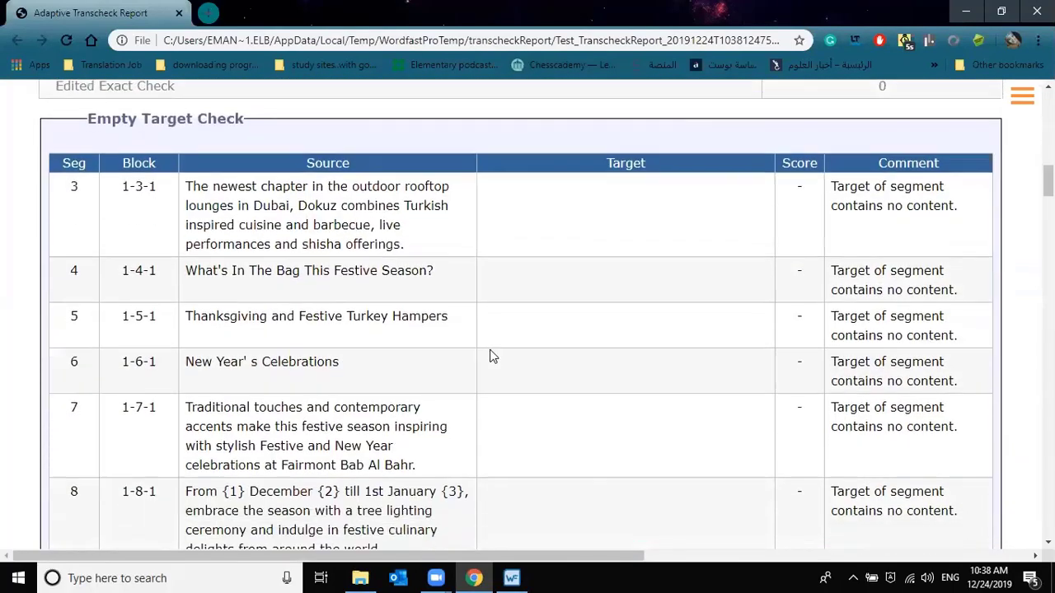
{"action": "scroll", "coordinate": [478, 370], "scroll_direction": "up", "scroll_amount": 9}
{"action": "scroll", "coordinate": [470, 375], "scroll_direction": "up", "scroll_amount": 3}
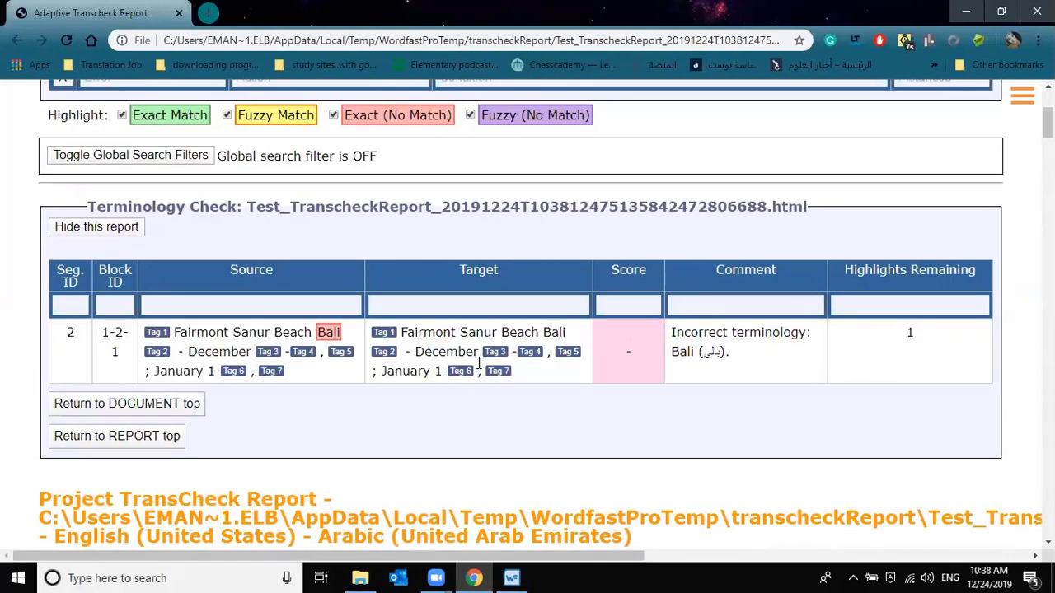
{"action": "scroll", "coordinate": [479, 361], "scroll_direction": "up", "scroll_amount": 2}
{"action": "scroll", "coordinate": [354, 383], "scroll_direction": "down", "scroll_amount": 2}
{"action": "scroll", "coordinate": [322, 346], "scroll_direction": "down", "scroll_amount": 1}
{"action": "mouse_move", "coordinate": [332, 257]}
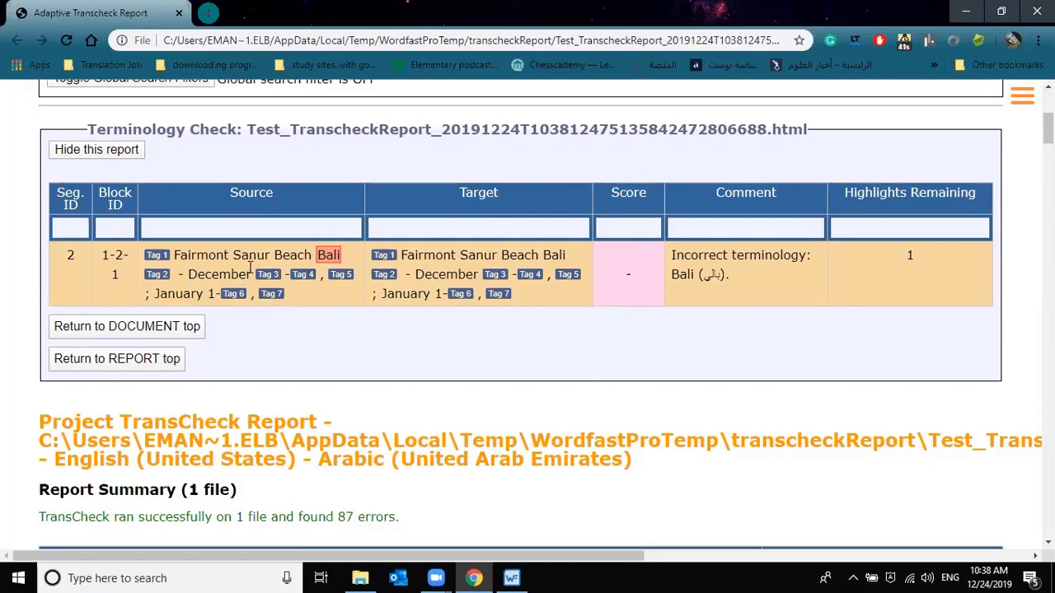
- Review the report's error summary by check type and the segments listed under Empty Target Check
{"action": "scroll", "coordinate": [258, 272], "scroll_direction": "down", "scroll_amount": 5}
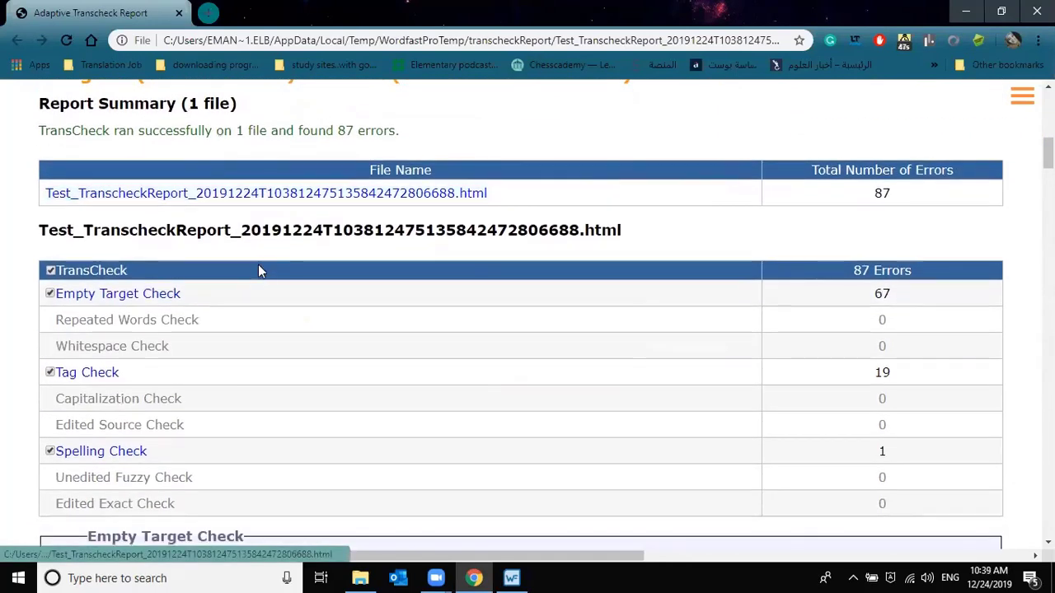
{"action": "scroll", "coordinate": [60, 208], "scroll_direction": "down", "scroll_amount": 2}
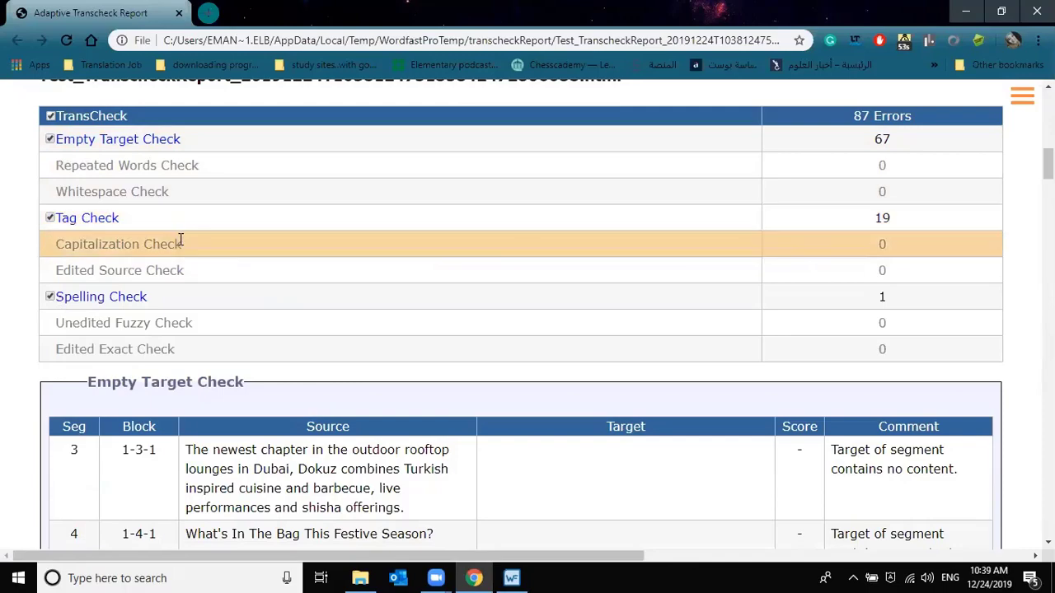
{"action": "scroll", "coordinate": [206, 293], "scroll_direction": "down", "scroll_amount": 3}
{"action": "scroll", "coordinate": [216, 300], "scroll_direction": "up", "scroll_amount": 2}
{"action": "scroll", "coordinate": [218, 293], "scroll_direction": "down", "scroll_amount": 2}
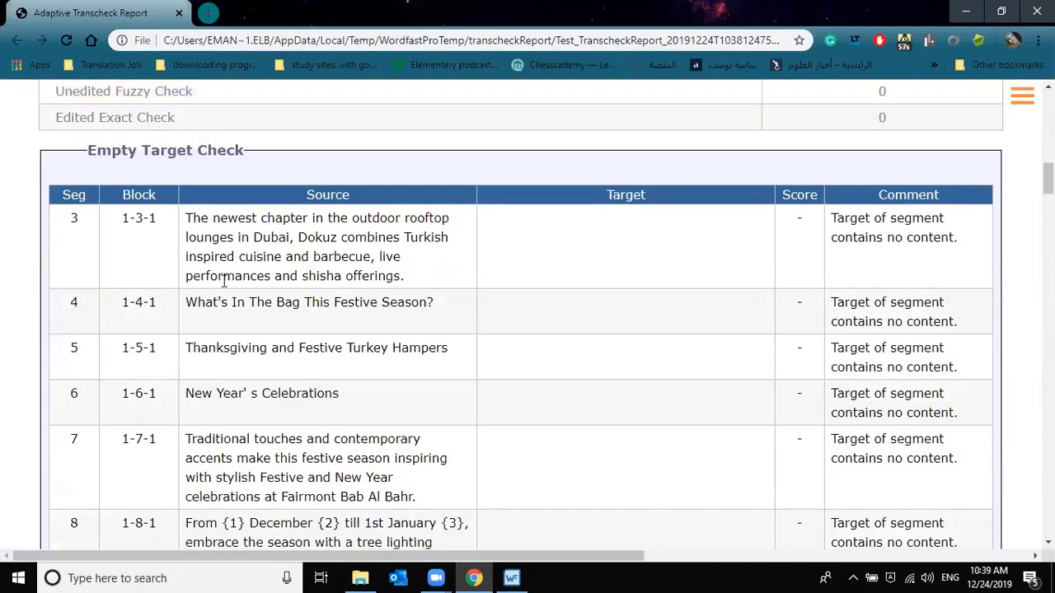
{"action": "scroll", "coordinate": [149, 382], "scroll_direction": "up", "scroll_amount": 3}
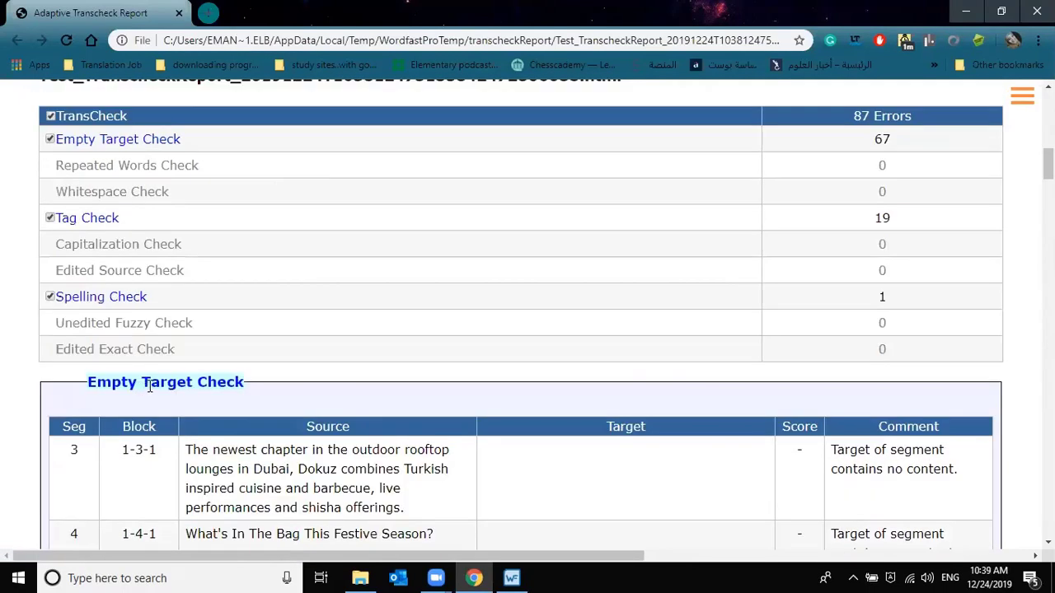
- Review the remaining Empty Target Check entries in the report and the segments with missing tags under Tag Check
{"action": "scroll", "coordinate": [187, 391], "scroll_direction": "down", "scroll_amount": 4}
{"action": "scroll", "coordinate": [202, 396], "scroll_direction": "down", "scroll_amount": 20}
{"action": "scroll", "coordinate": [207, 399], "scroll_direction": "up", "scroll_amount": 15}
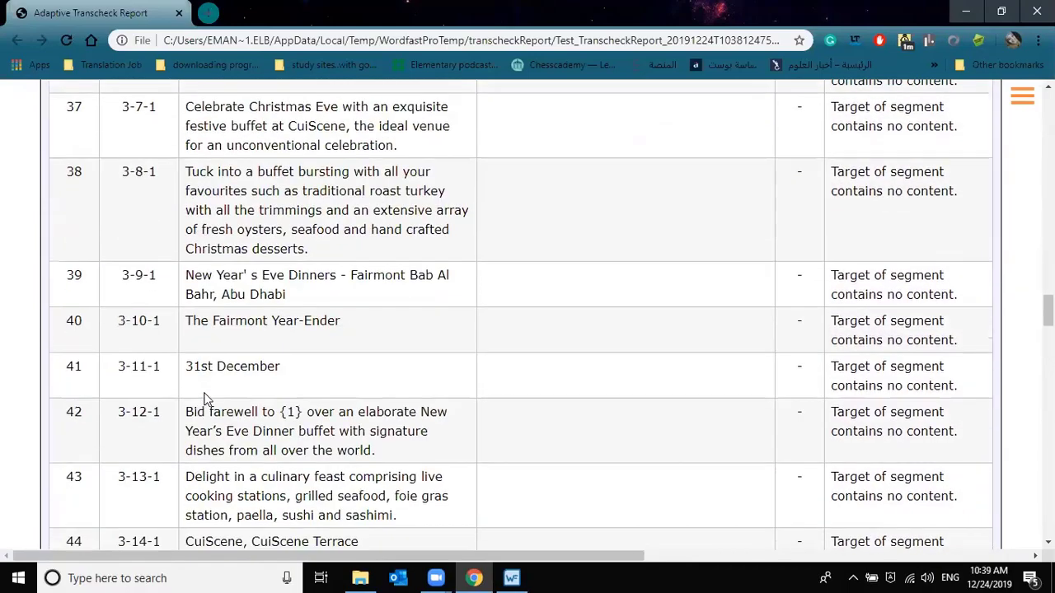
{"action": "scroll", "coordinate": [207, 401], "scroll_direction": "down", "scroll_amount": 12}
{"action": "scroll", "coordinate": [207, 395], "scroll_direction": "down", "scroll_amount": 10}
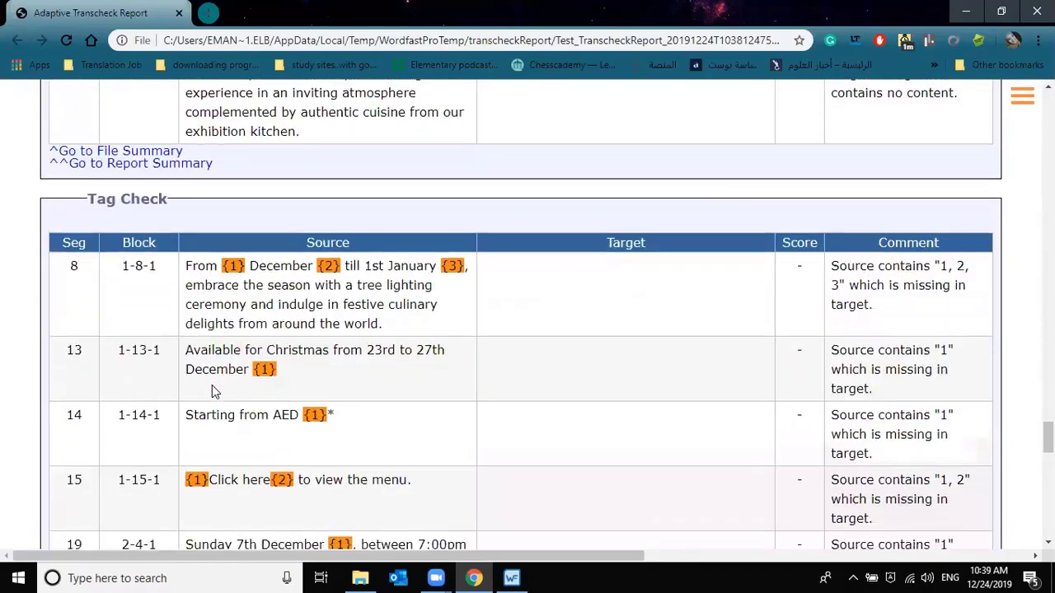
{"action": "scroll", "coordinate": [319, 282], "scroll_direction": "down", "scroll_amount": 3}
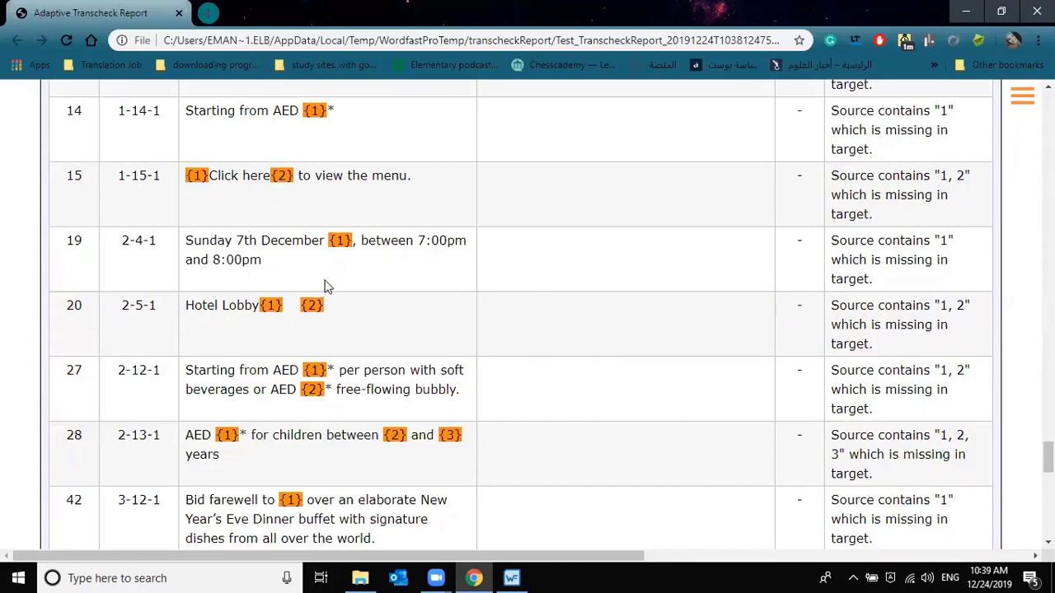
- Switch back to Wordfast Pro, review the warning types in the Transcheck Summary and close it
{"action": "left_click", "coordinate": [512, 578]}
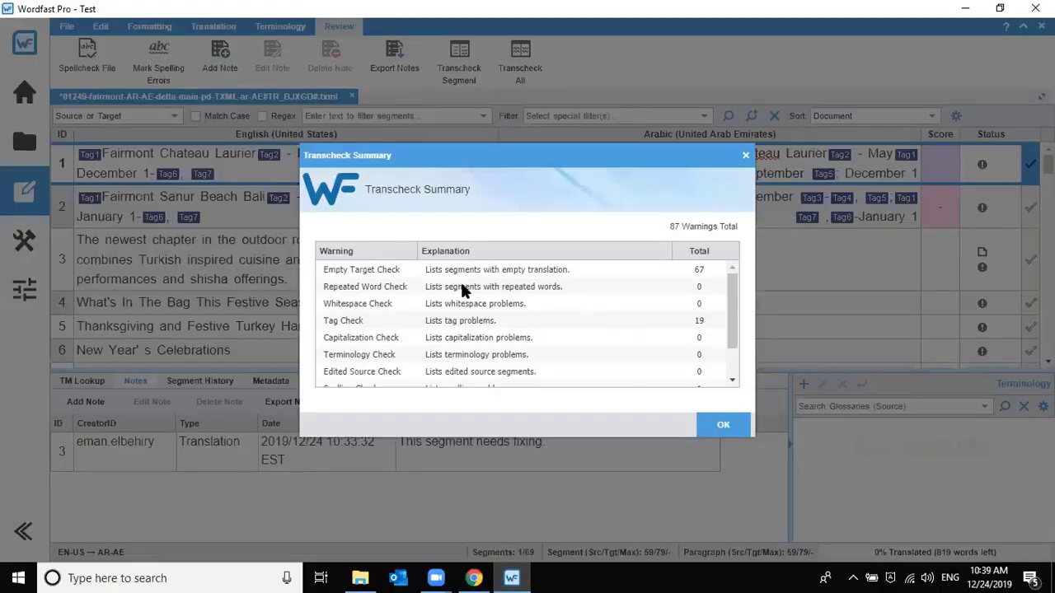
{"action": "scroll", "coordinate": [463, 297], "scroll_direction": "down", "scroll_amount": 1}
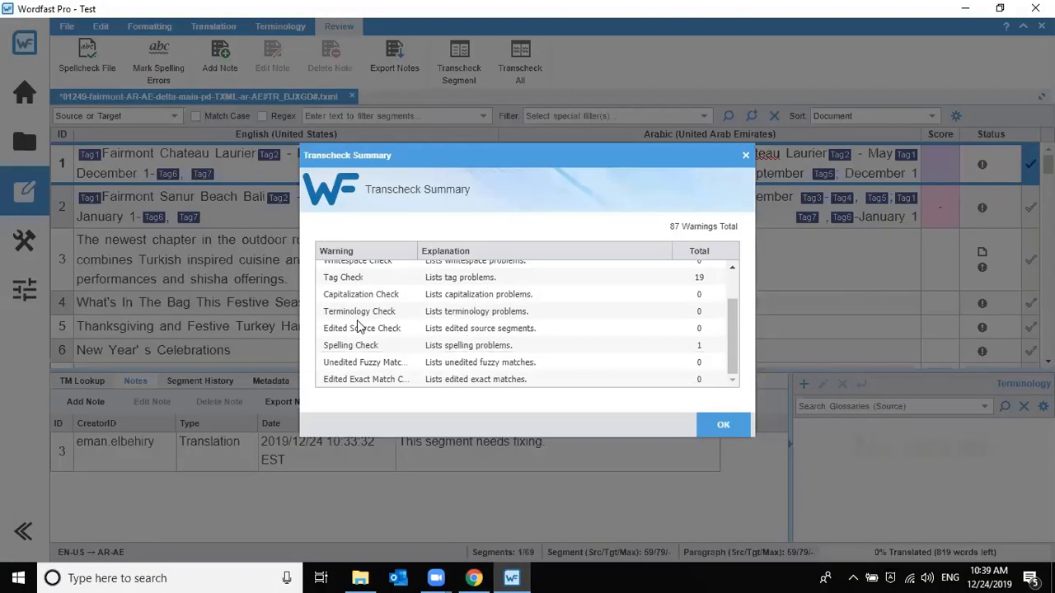
{"action": "left_click", "coordinate": [722, 426]}
- Examine the misspelled words in segment 1's Transcheck results and ignore the Spelling Check warning
{"action": "left_click", "coordinate": [326, 381]}
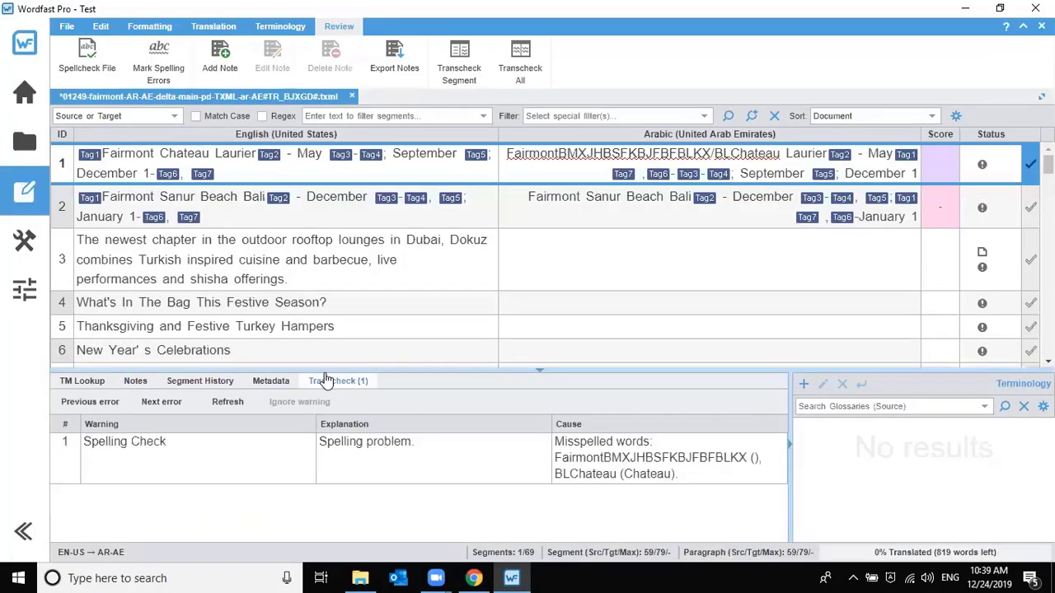
{"action": "left_click", "coordinate": [602, 466]}
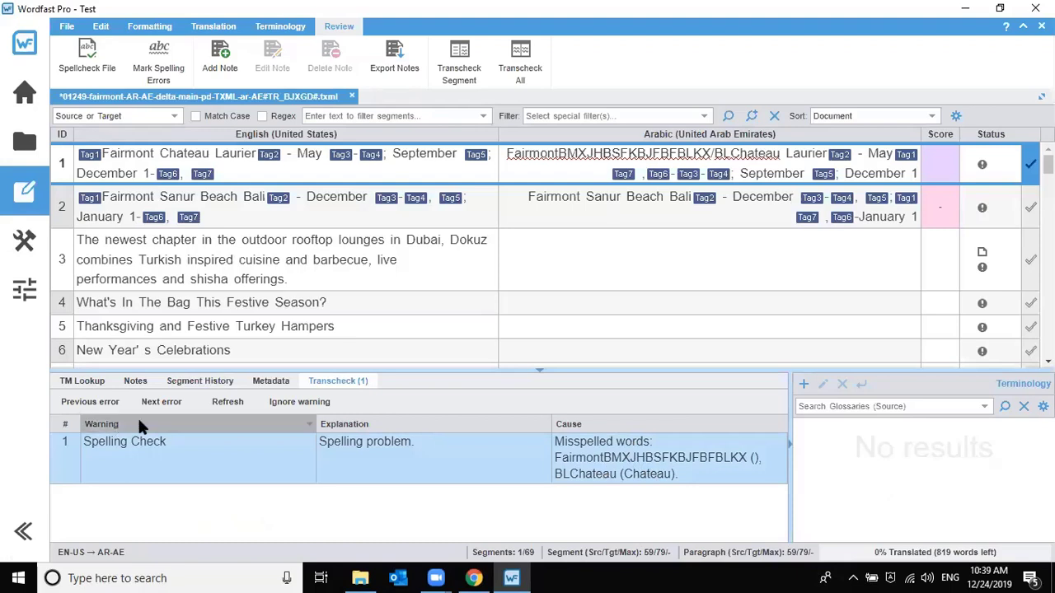
{"action": "double_click", "coordinate": [661, 459]}
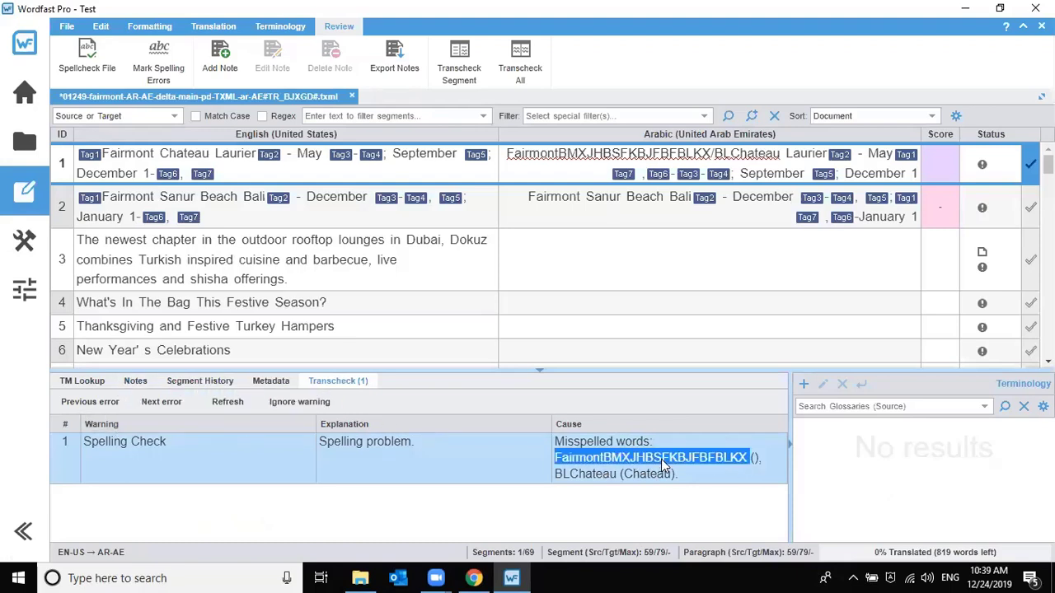
{"action": "left_click", "coordinate": [602, 450]}
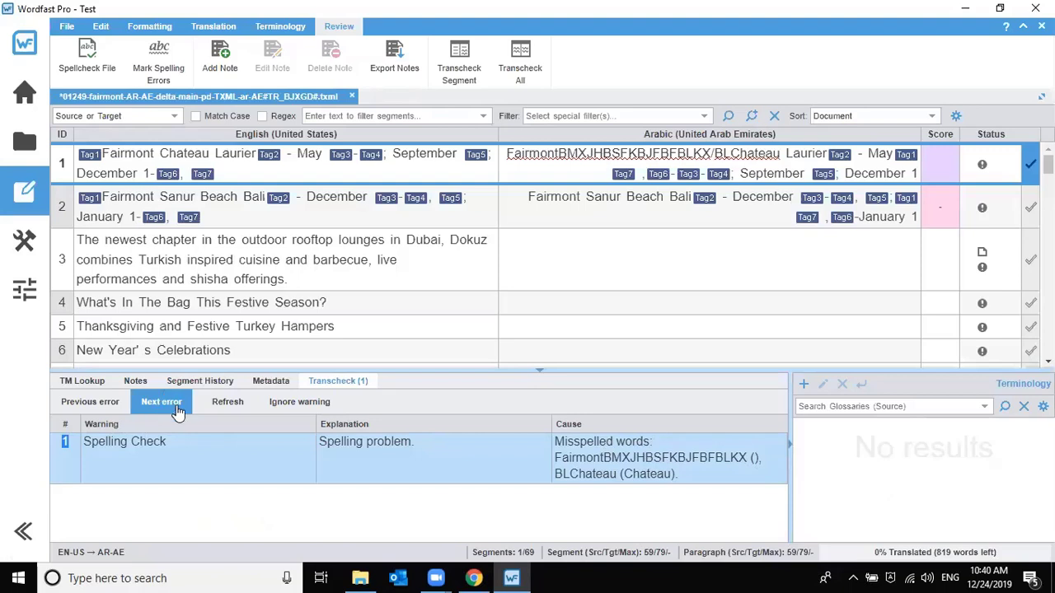
{"action": "left_click", "coordinate": [313, 410]}
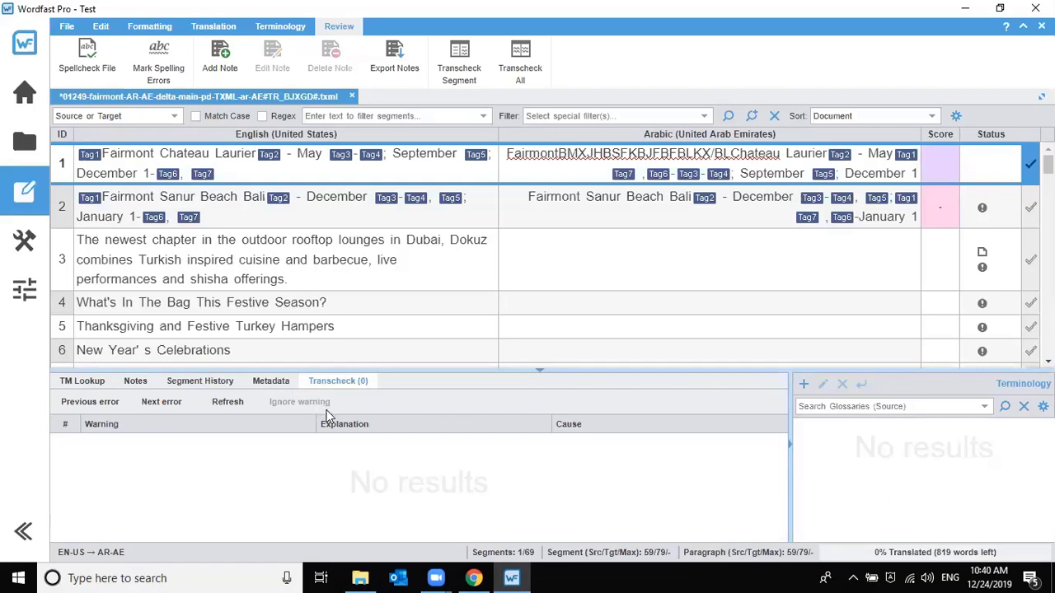
- View the segment history of segment 1 and return to the review commands
{"action": "left_click", "coordinate": [213, 387]}
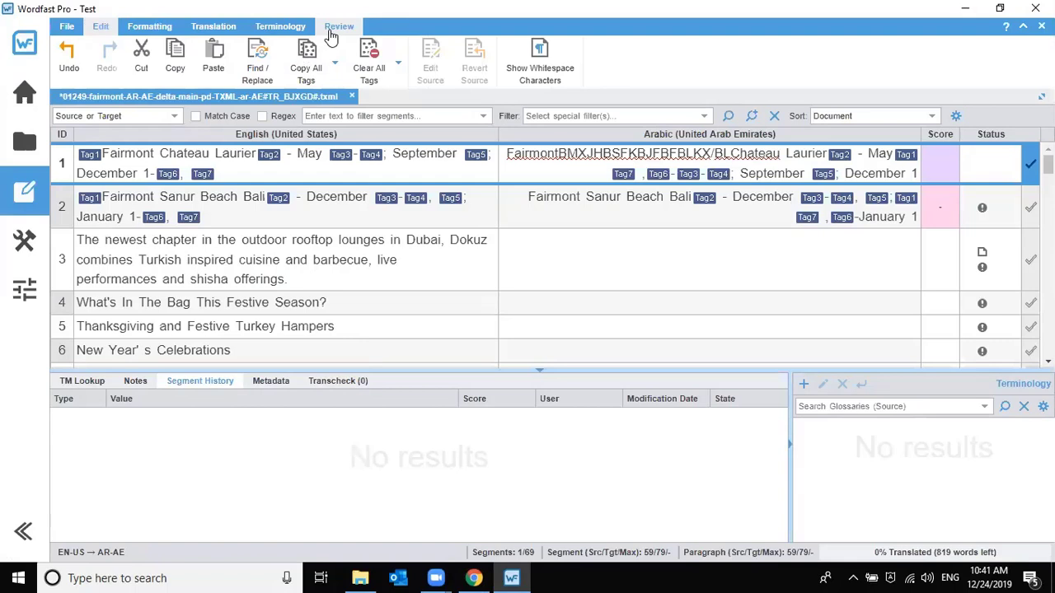
{"action": "left_click", "coordinate": [336, 31]}
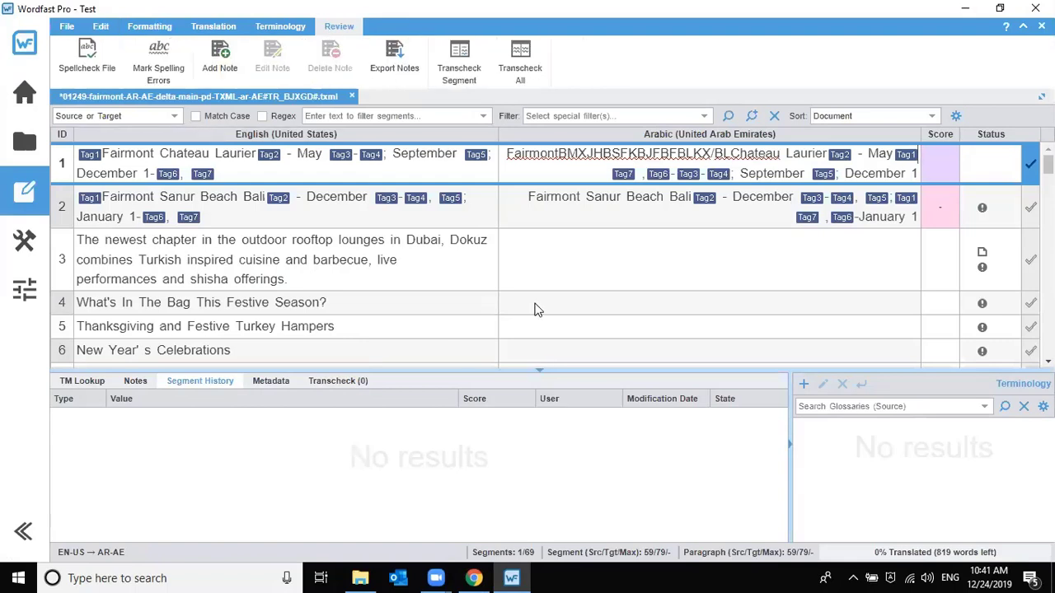
{"action": "left_click", "coordinate": [535, 73]}
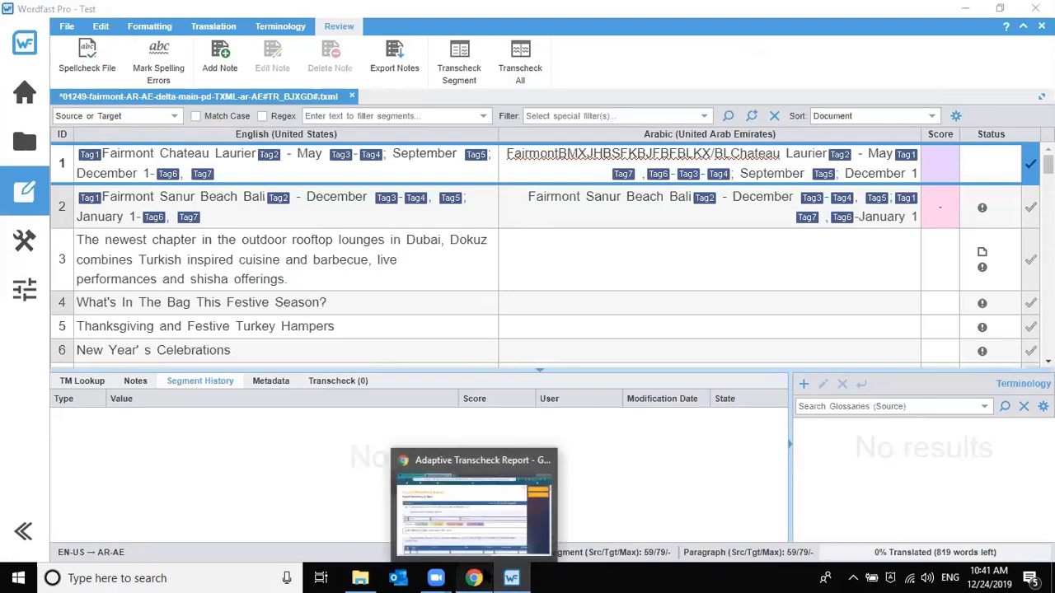
- Switch to Chrome and save the Transcheck report as Adaptive Transcheck Report.html in the Desktop's Wordfast folder
{"action": "left_click", "coordinate": [474, 578]}
{"action": "right_click", "coordinate": [566, 174]}
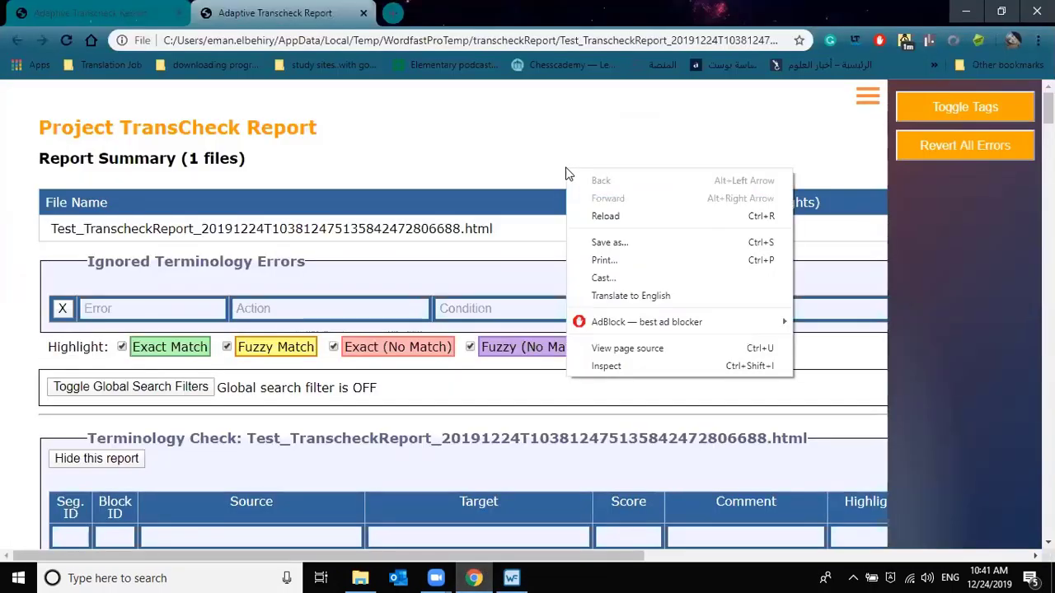
{"action": "left_click", "coordinate": [645, 245]}
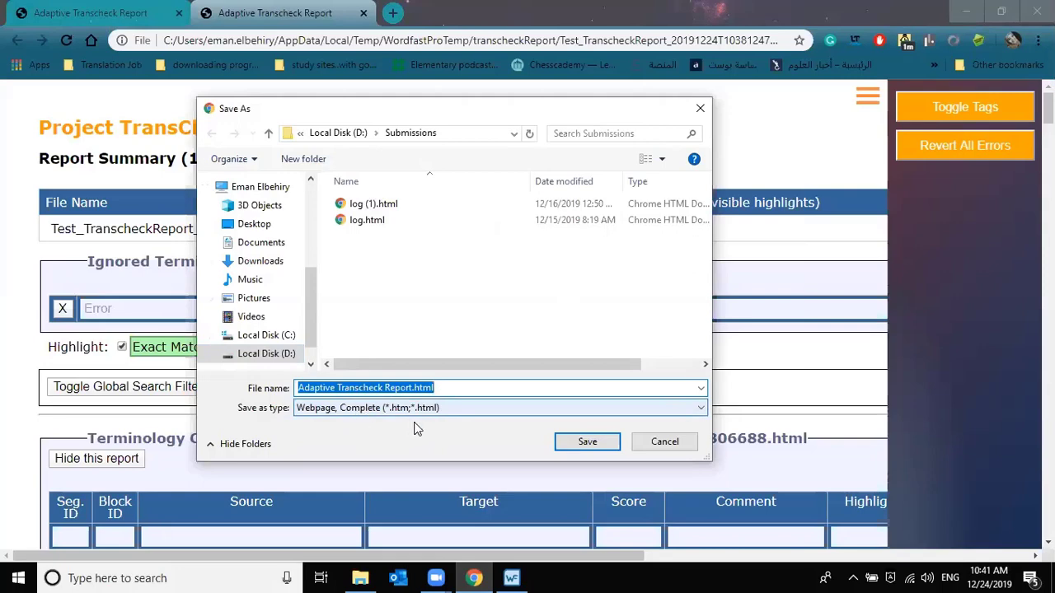
{"action": "scroll", "coordinate": [280, 288], "scroll_direction": "up", "scroll_amount": 3}
{"action": "left_click", "coordinate": [264, 224]}
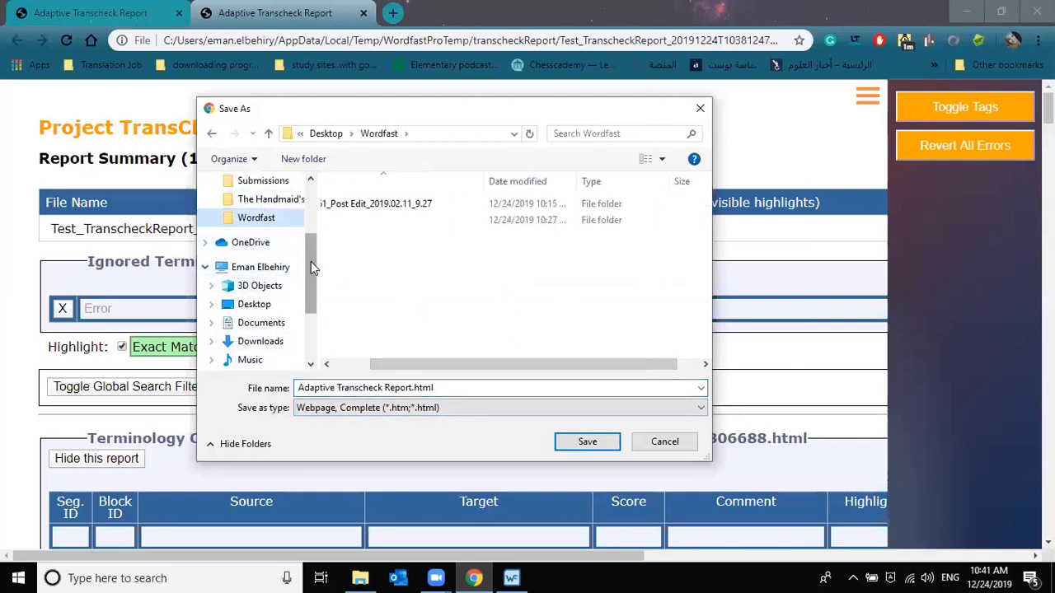
{"action": "left_click_drag", "start_coordinate": [310, 261], "coordinate": [310, 307]}
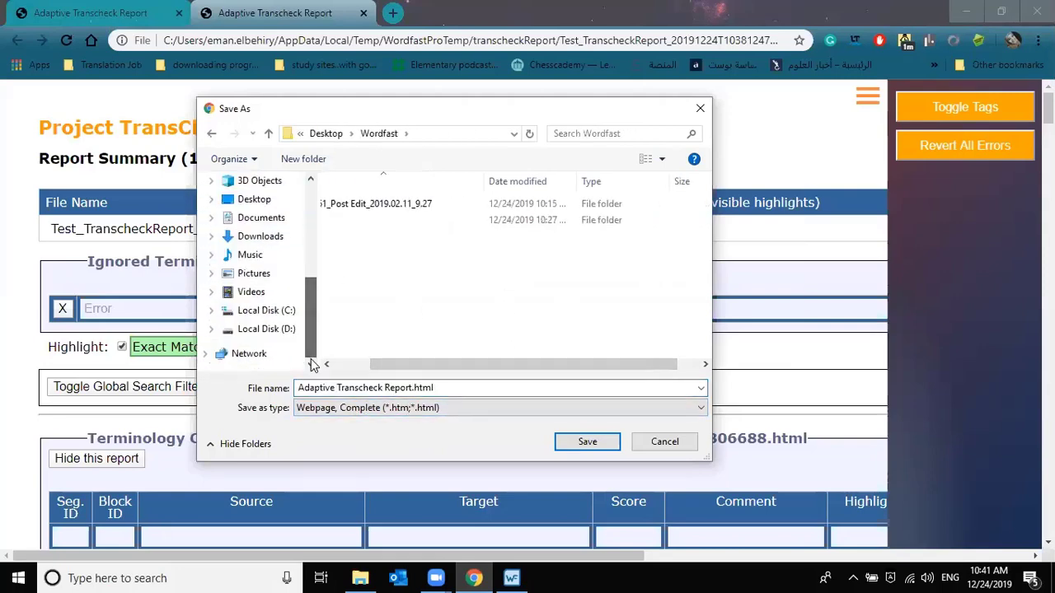
{"action": "left_click", "coordinate": [587, 442]}
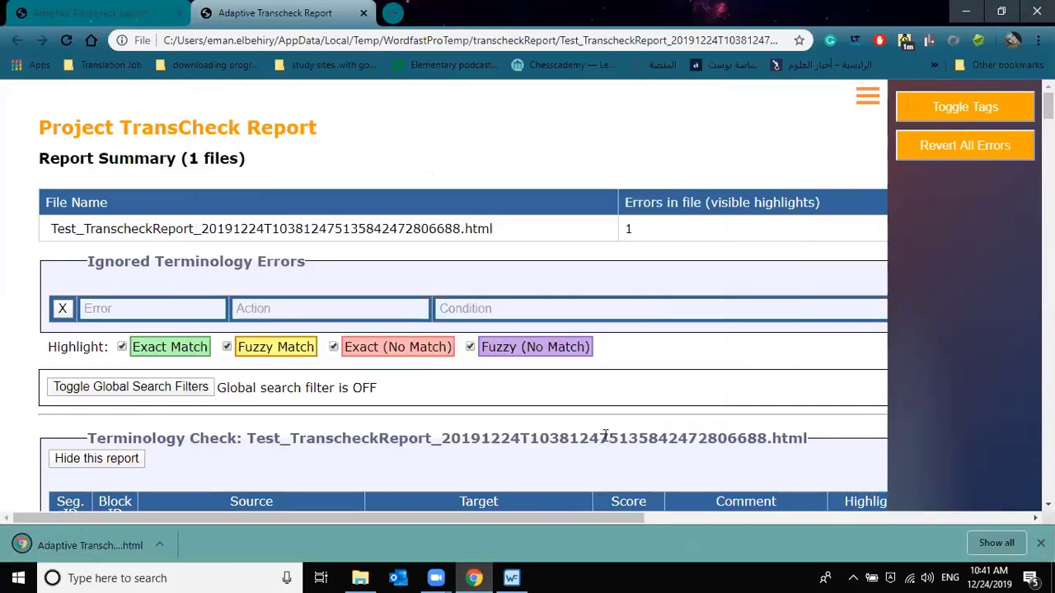
{"action": "right_click", "coordinate": [420, 136]}
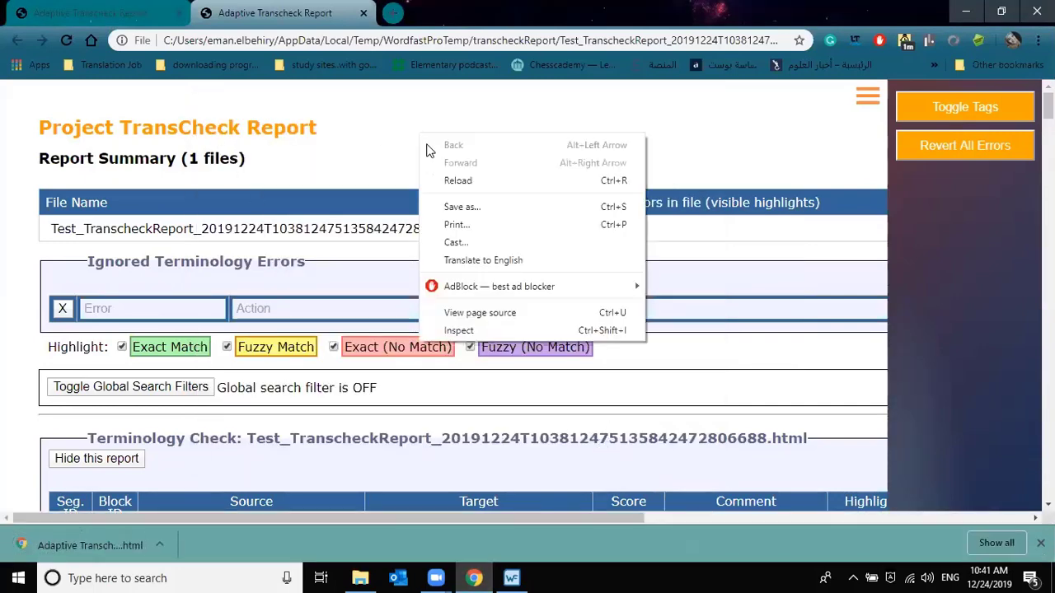
{"action": "left_click", "coordinate": [511, 221]}
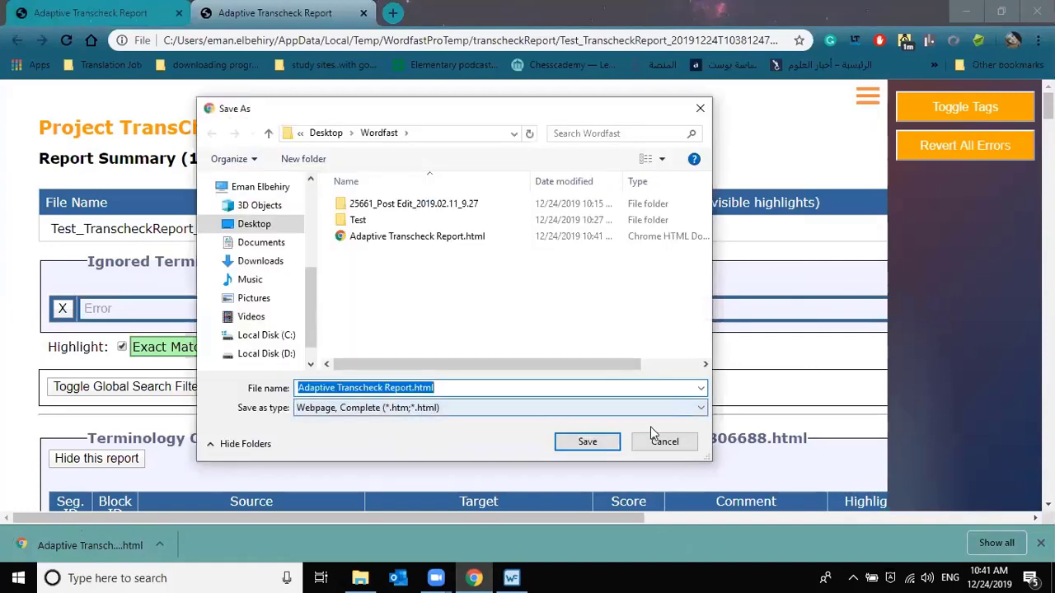
{"action": "left_click", "coordinate": [662, 441]}
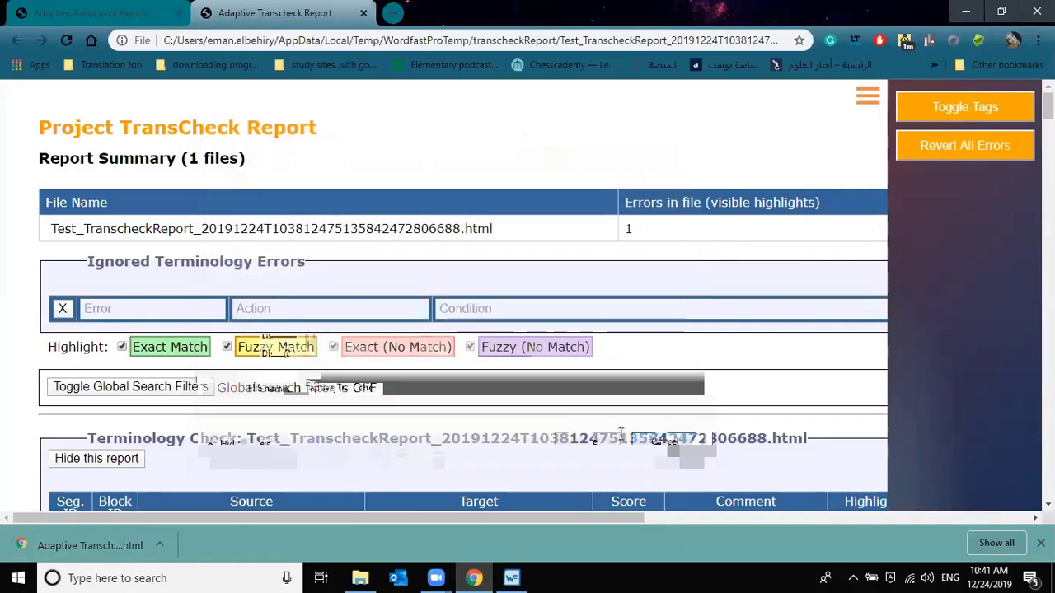
- Switch to File Explorer, show the Wordfast folder's contents as large icons and select Adaptive Transcheck Report.html
{"action": "left_click", "coordinate": [361, 578]}
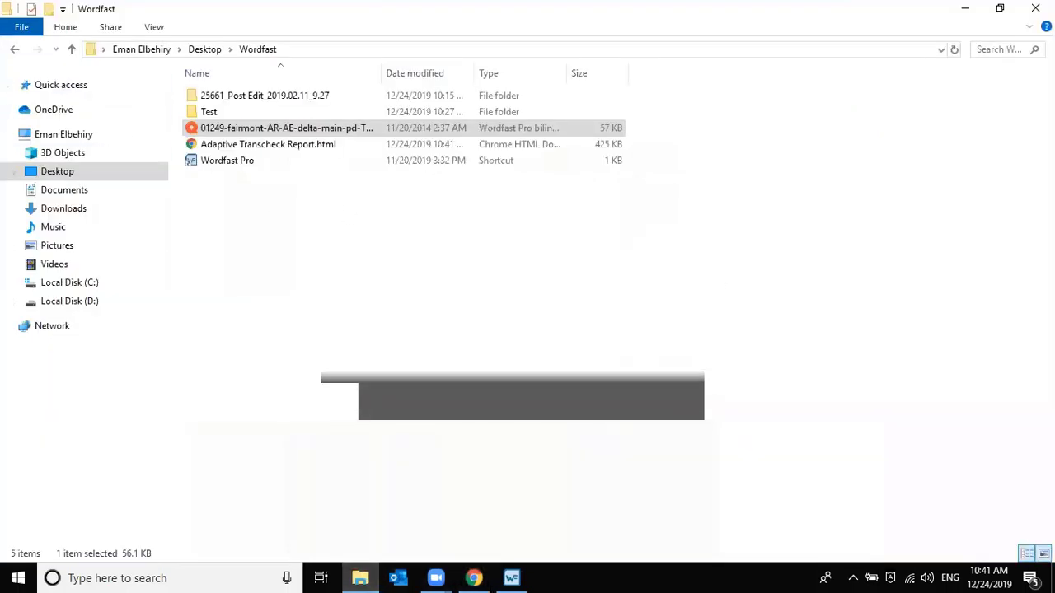
{"action": "left_click", "coordinate": [1042, 553]}
{"action": "left_click", "coordinate": [484, 148]}
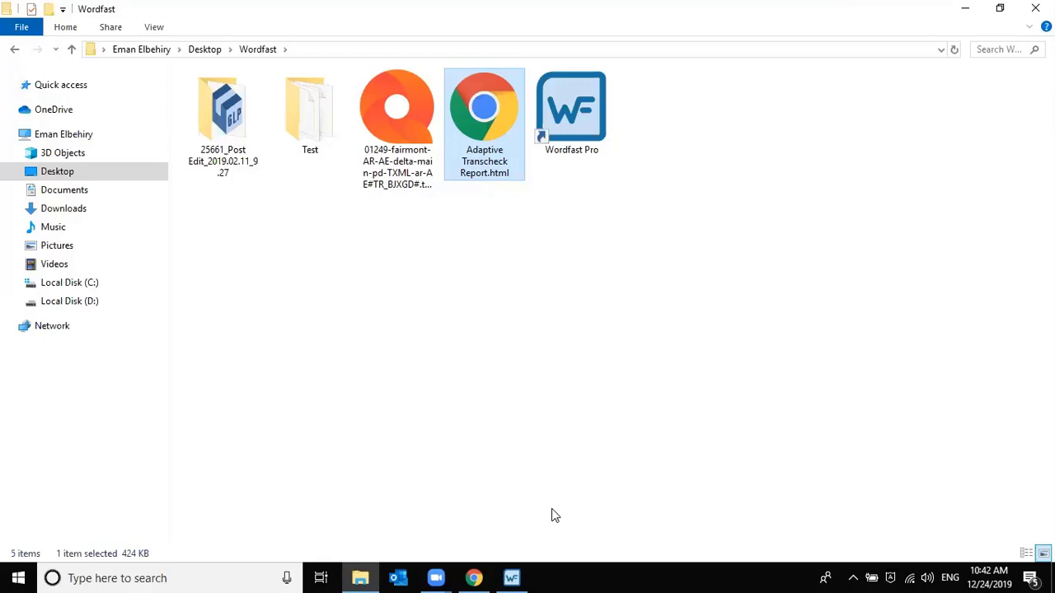
- Switch to Wordfast Pro and start a Transcheck Report from the Test project's file list
{"action": "left_click", "coordinate": [511, 578]}
{"action": "left_click", "coordinate": [70, 28]}
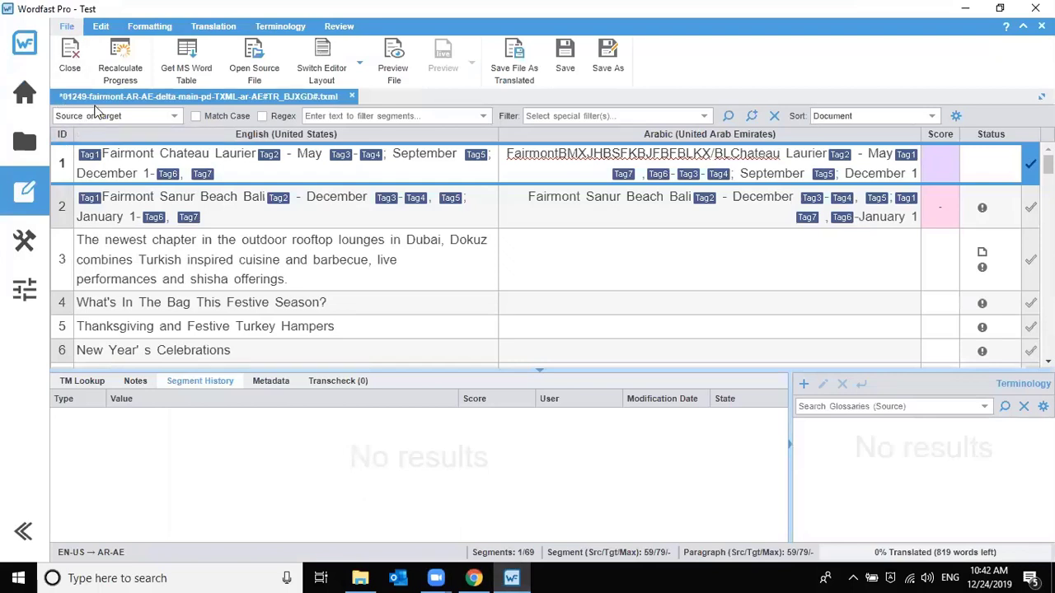
{"action": "left_click", "coordinate": [26, 144]}
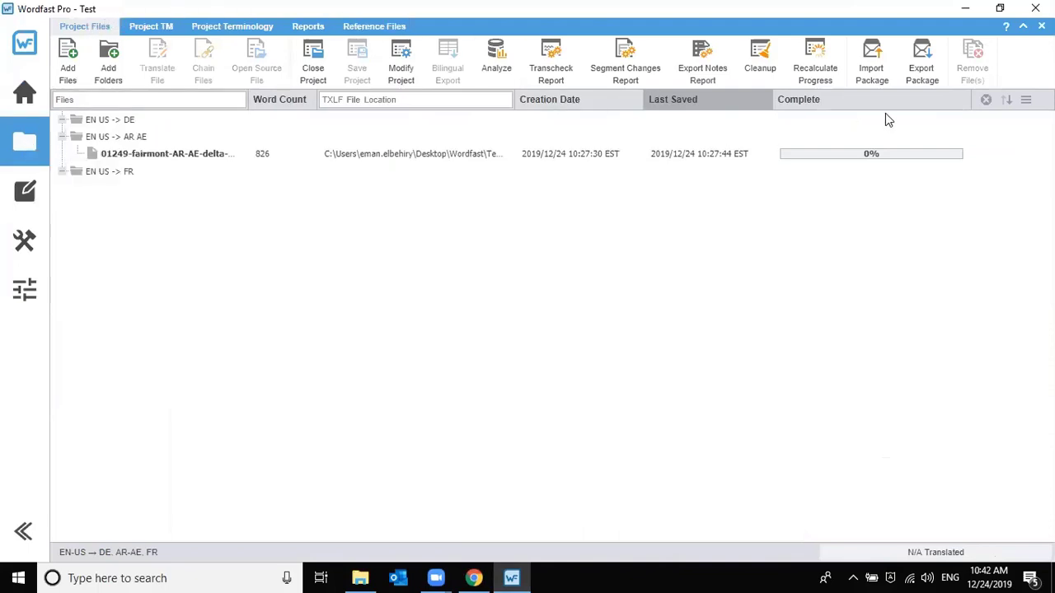
{"action": "left_click", "coordinate": [550, 74]}
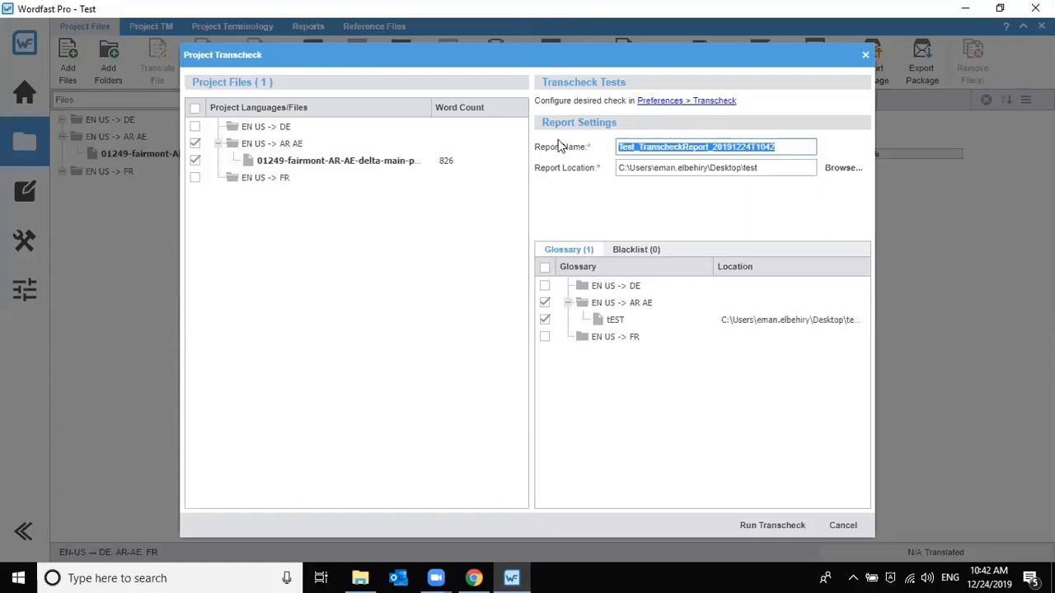
- Set the Transcheck report location to the Wordfast folder on the Desktop
{"action": "left_click", "coordinate": [844, 169]}
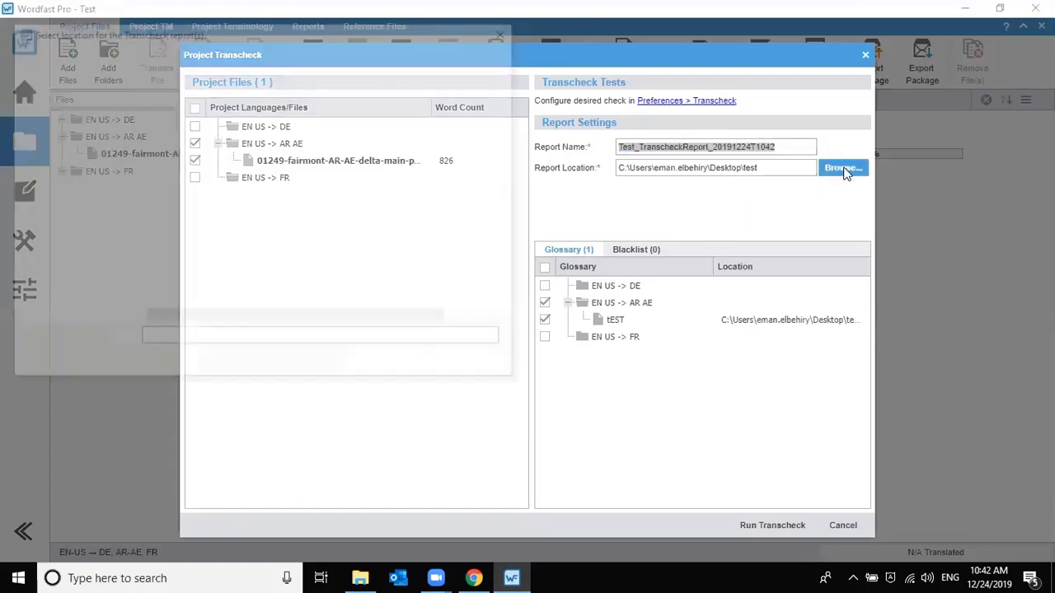
{"action": "scroll", "coordinate": [52, 177], "scroll_direction": "up", "scroll_amount": 1}
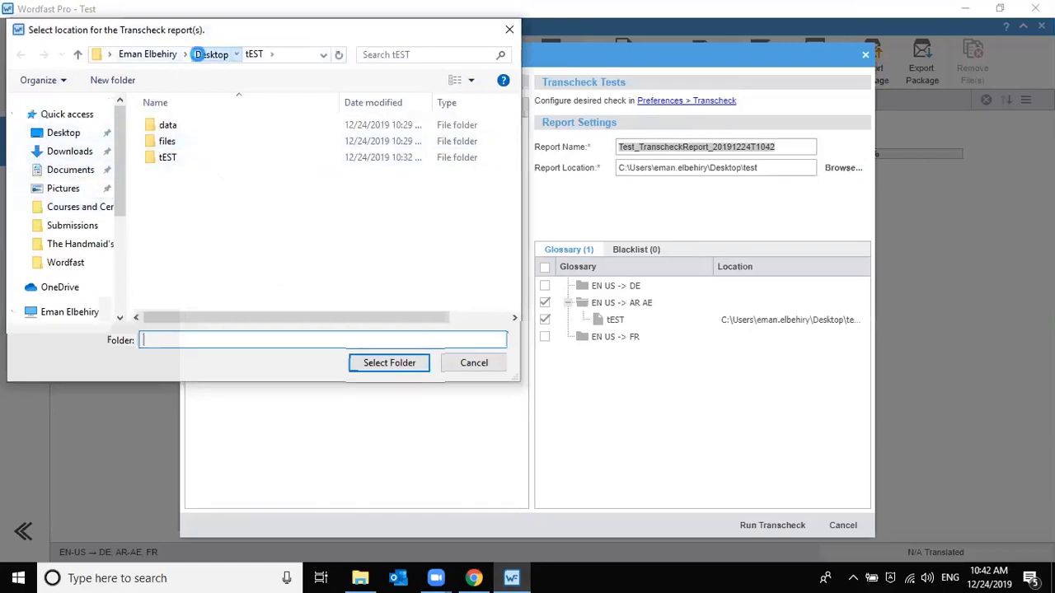
{"action": "left_click", "coordinate": [197, 54]}
{"action": "double_click", "coordinate": [175, 258]}
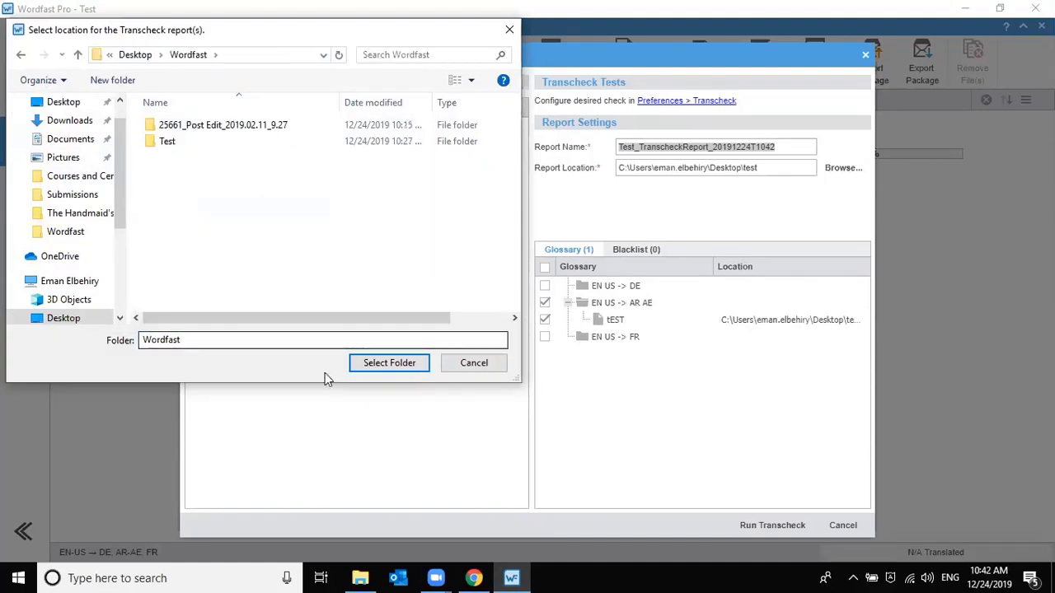
{"action": "left_click", "coordinate": [372, 364]}
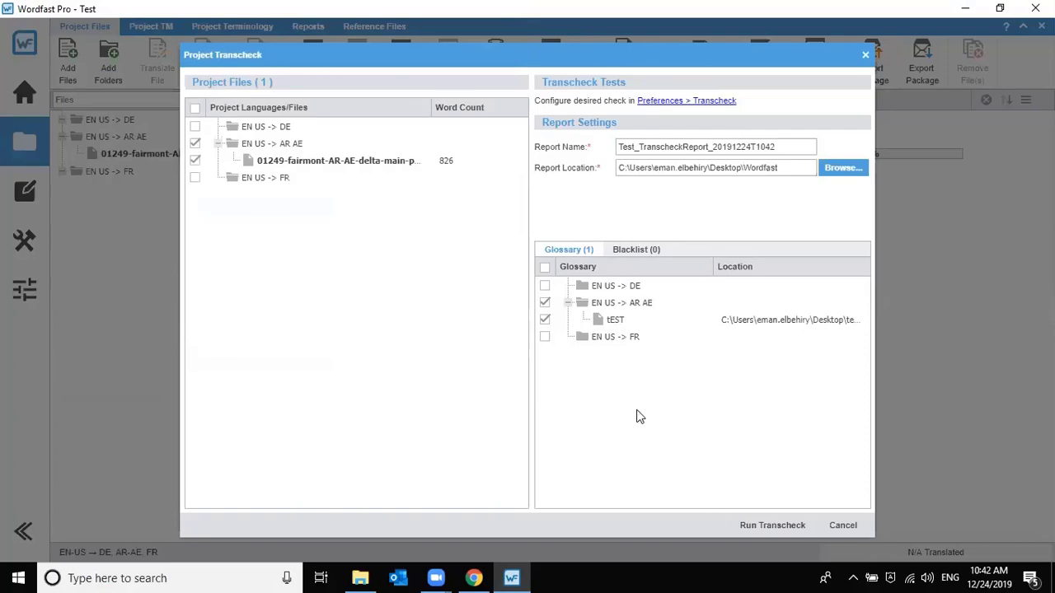
- Run the project Transcheck on the EN US to AR AE file, saving its unsaved changes, and dismiss the completion message
{"action": "left_click", "coordinate": [783, 528]}
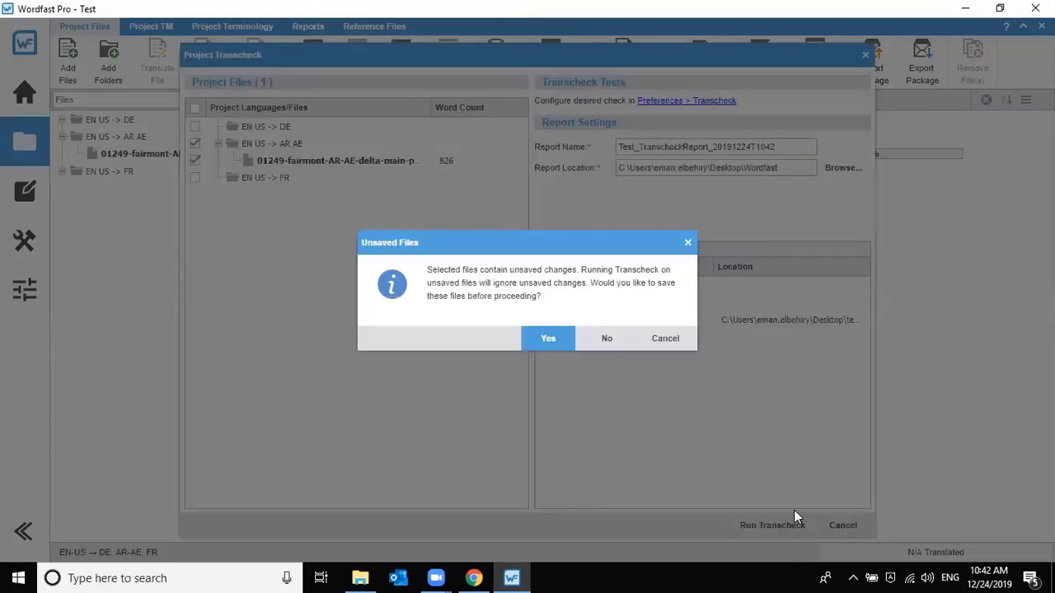
{"action": "left_click", "coordinate": [548, 339]}
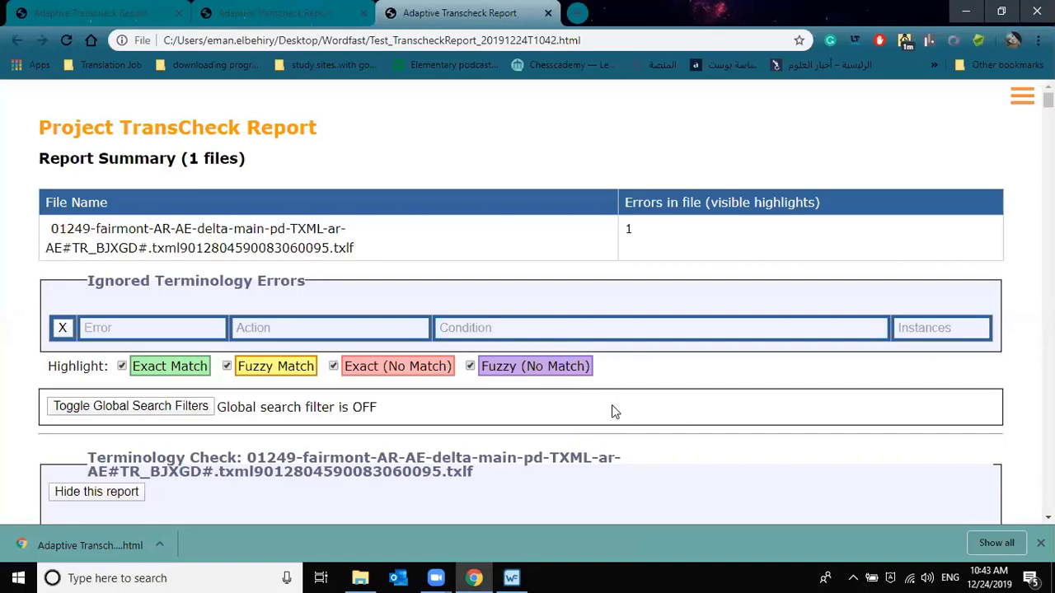
{"action": "left_click", "coordinate": [511, 578]}
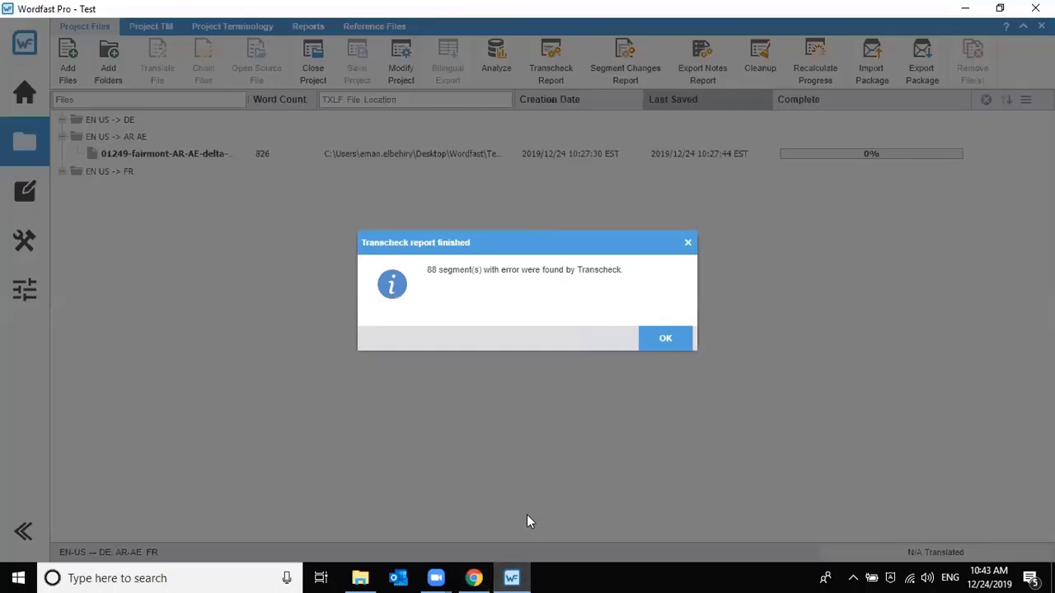
{"action": "left_click", "coordinate": [678, 338]}
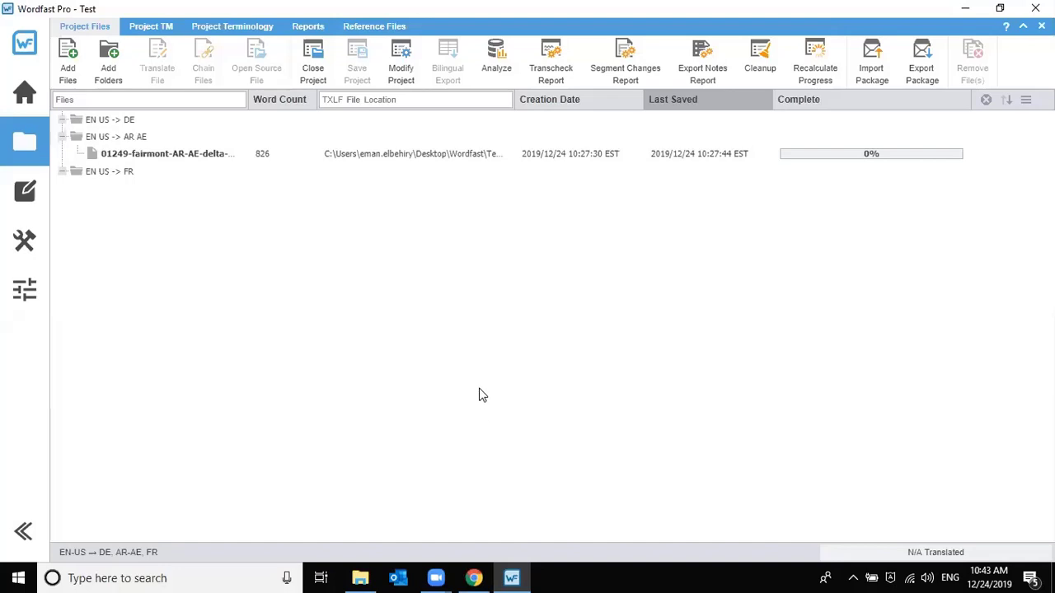
{"action": "left_click", "coordinate": [32, 121]}
{"action": "left_click", "coordinate": [207, 157]}
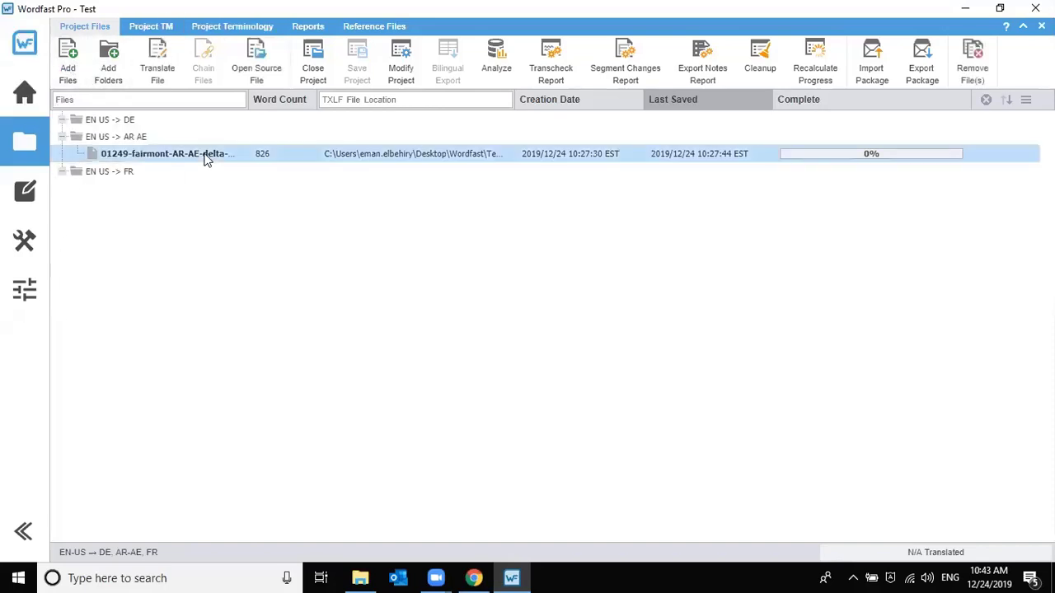
{"action": "right_click", "coordinate": [207, 156]}
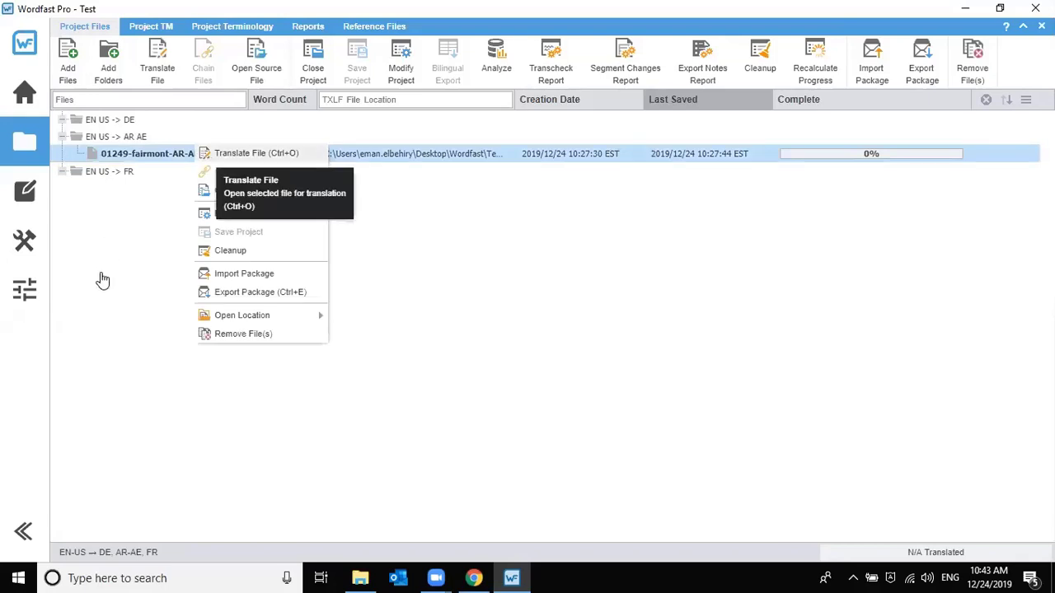
{"action": "left_click", "coordinate": [118, 316]}
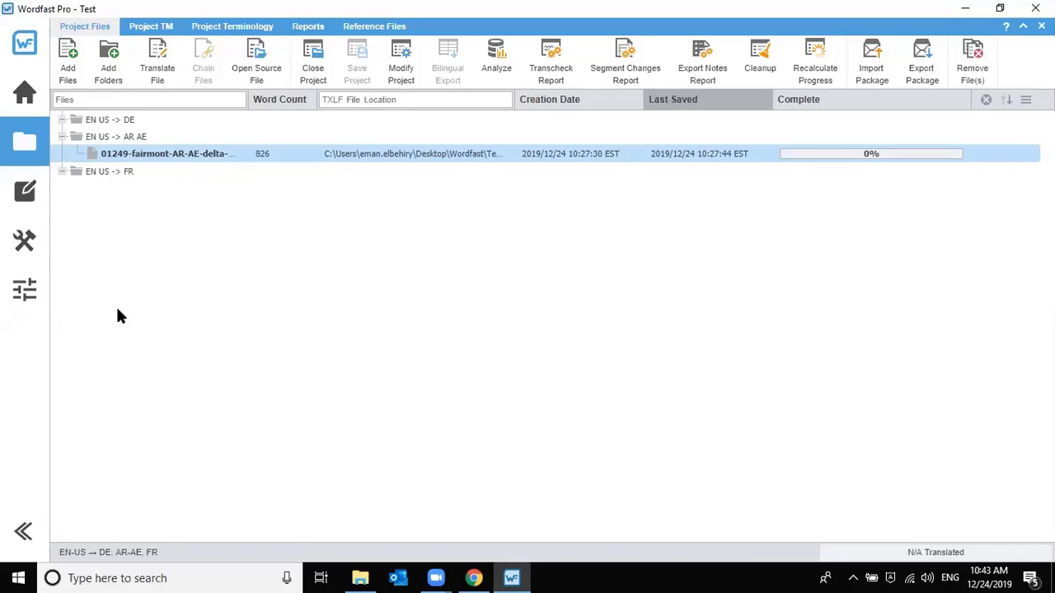
- Return to the file in the editor, inspect the Save File As Translated and Save As dialogs, and cancel both
{"action": "left_click", "coordinate": [23, 194]}
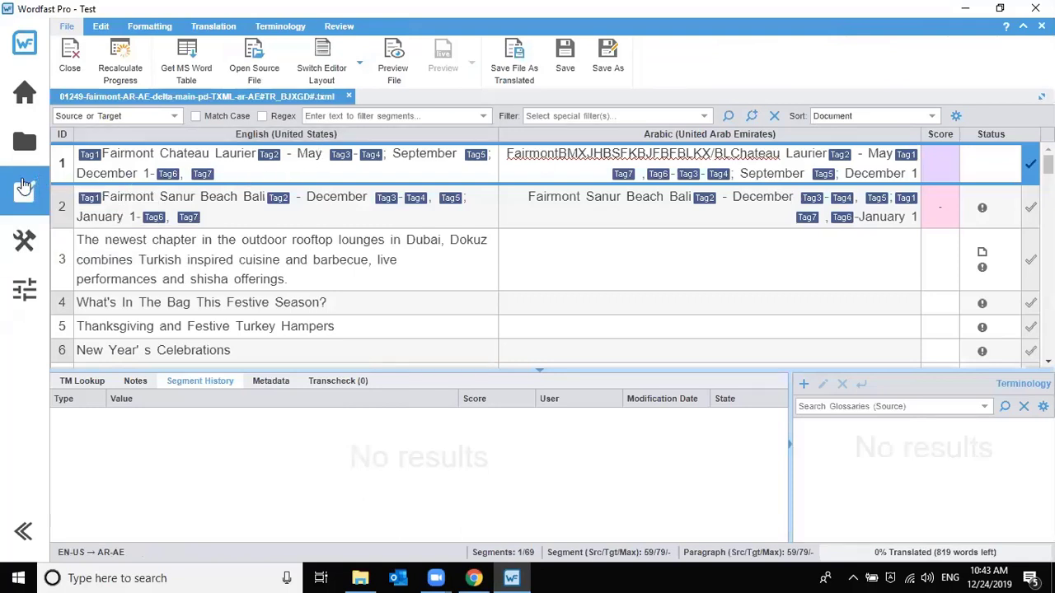
{"action": "left_click", "coordinate": [24, 188]}
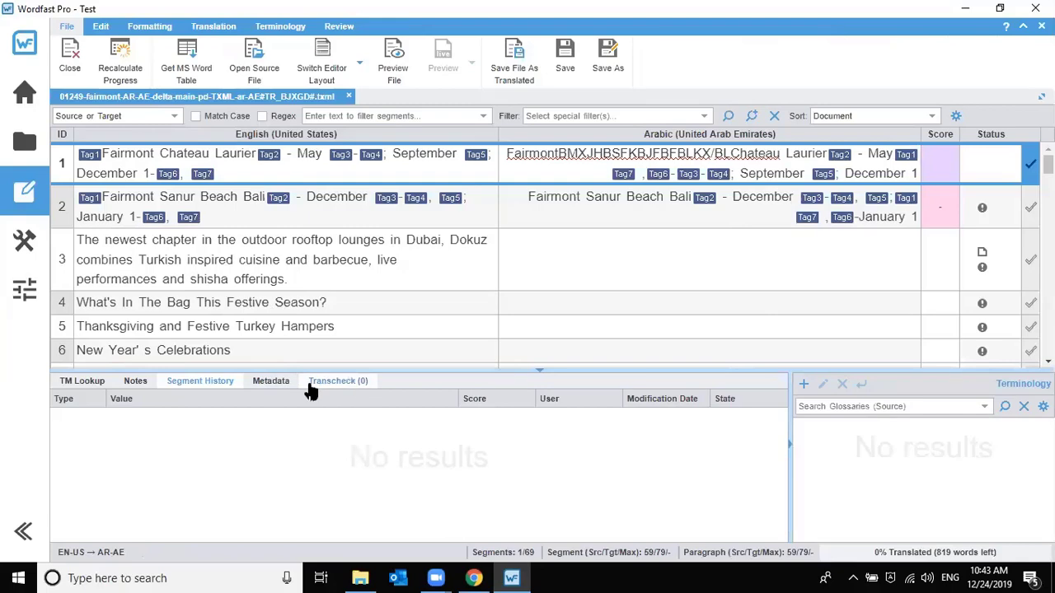
{"action": "left_click", "coordinate": [515, 60]}
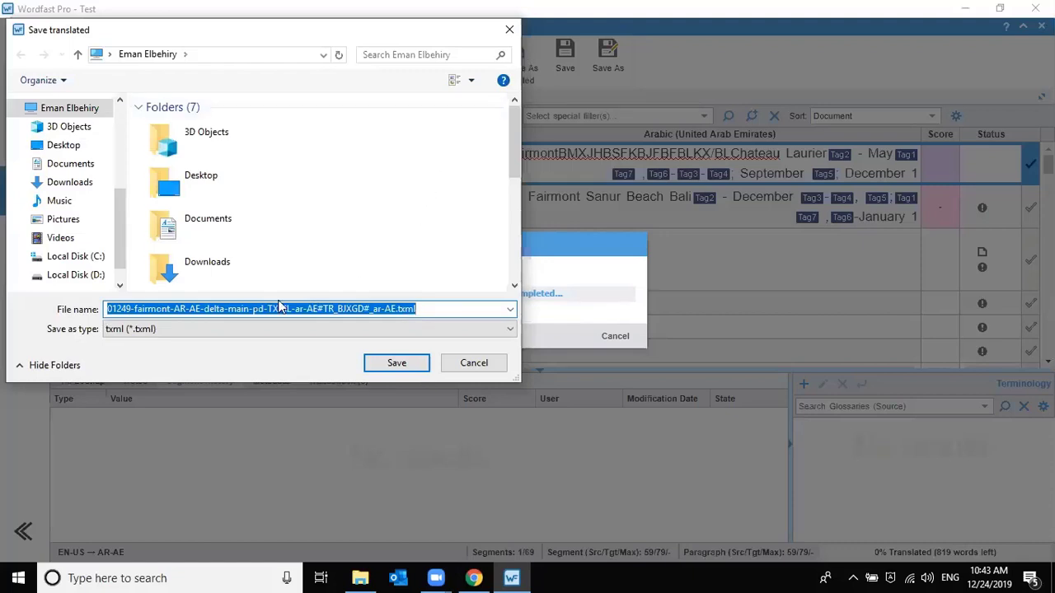
{"action": "left_click", "coordinate": [241, 330]}
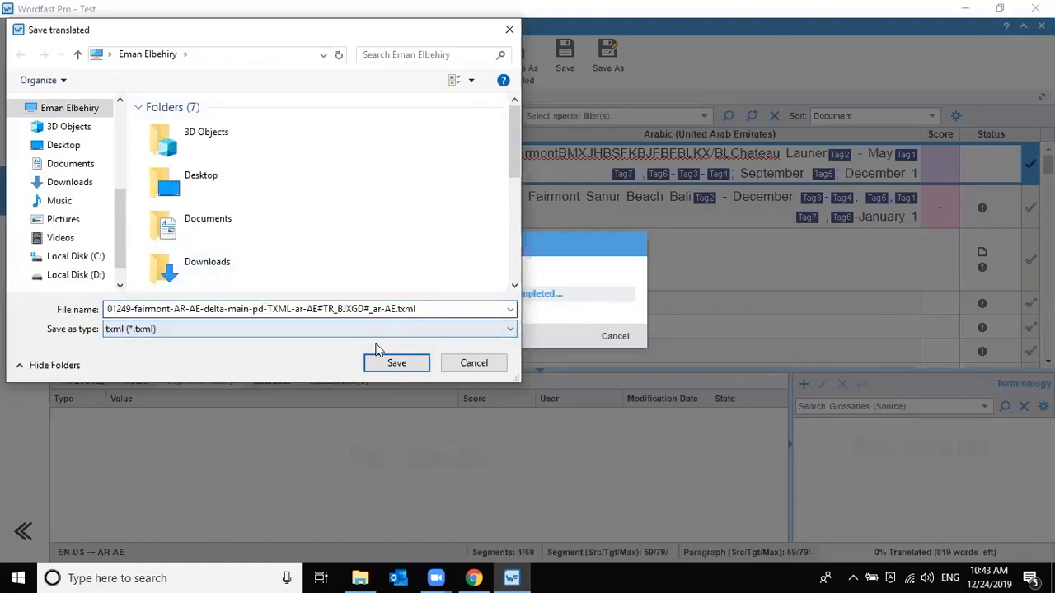
{"action": "scroll", "coordinate": [351, 217], "scroll_direction": "down", "scroll_amount": 3}
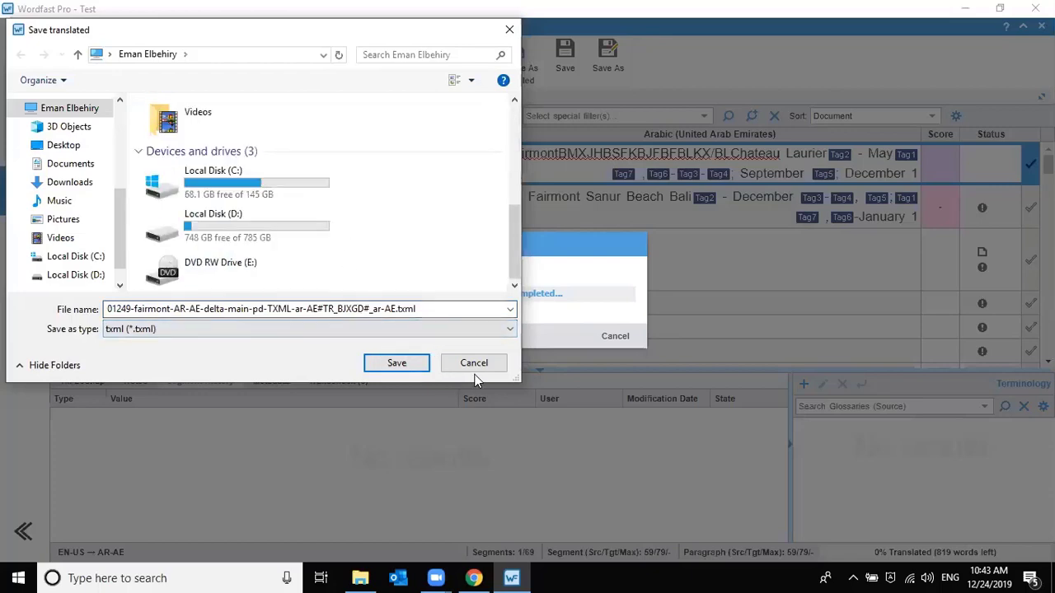
{"action": "left_click", "coordinate": [482, 362]}
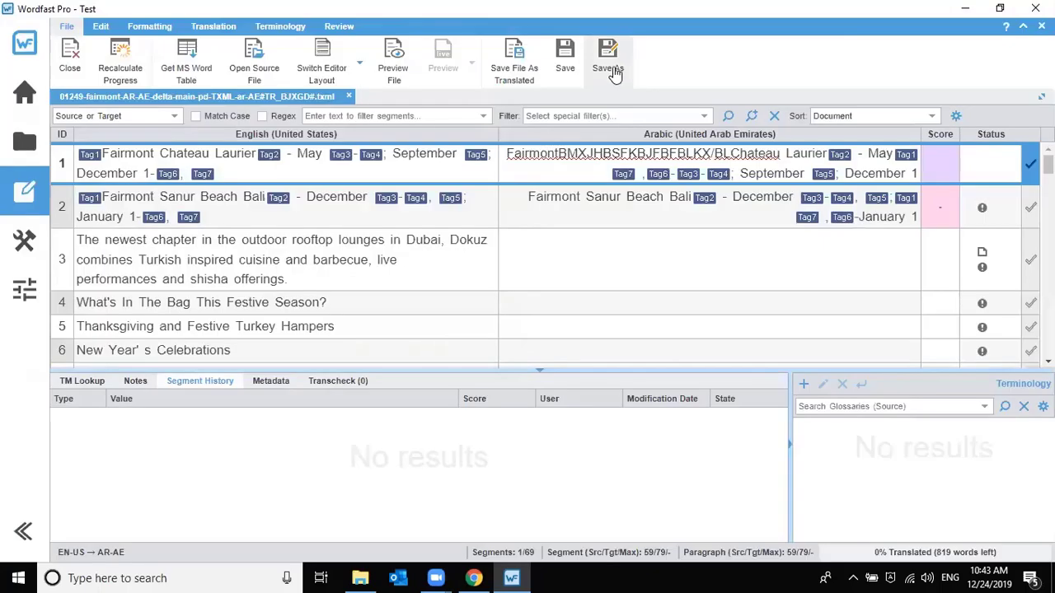
{"action": "left_click", "coordinate": [604, 72]}
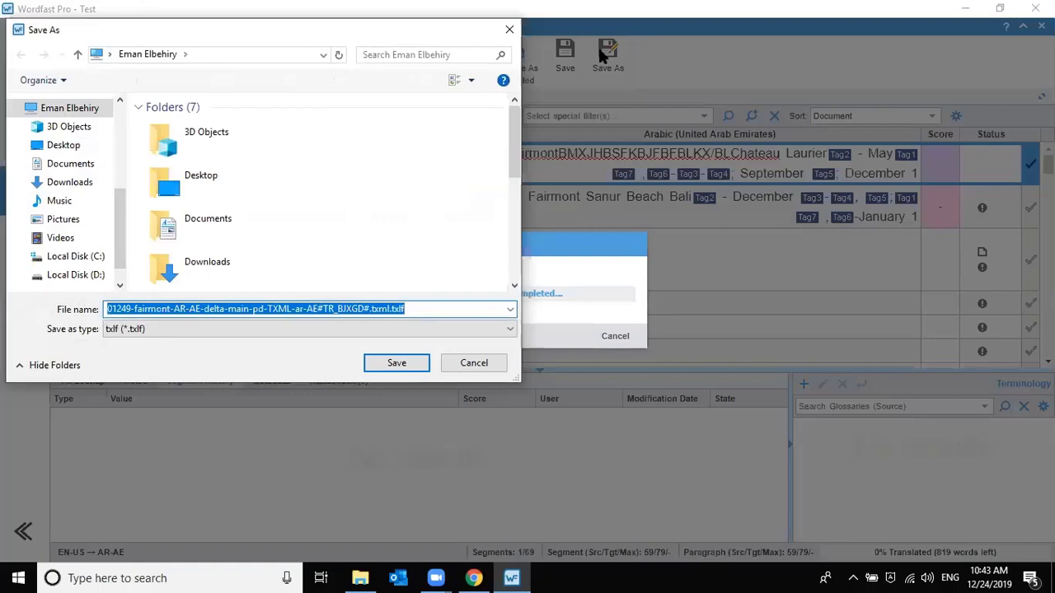
{"action": "left_click", "coordinate": [510, 29]}
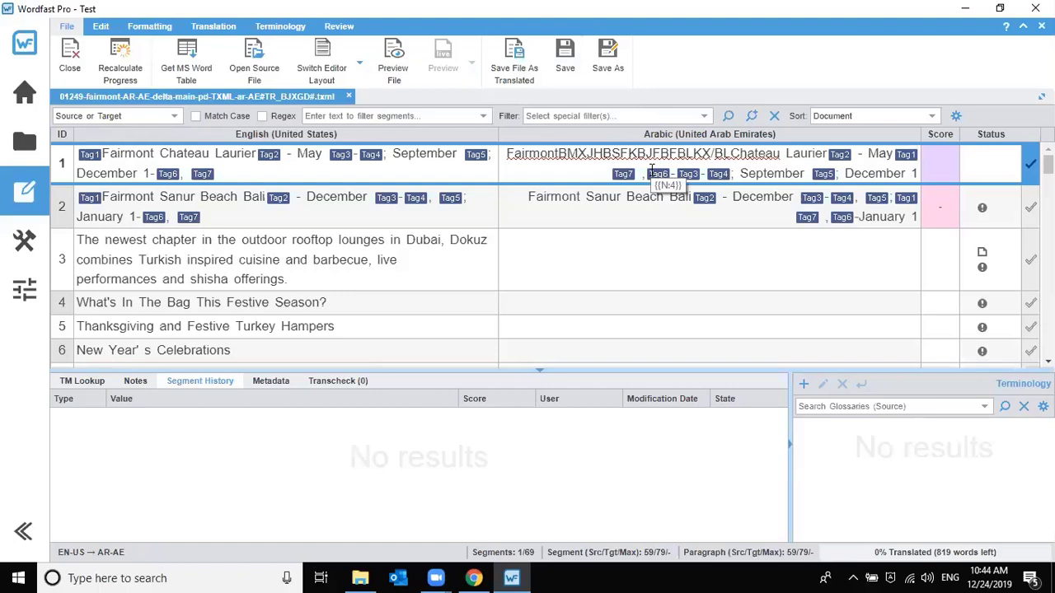
{"action": "left_click", "coordinate": [106, 28]}
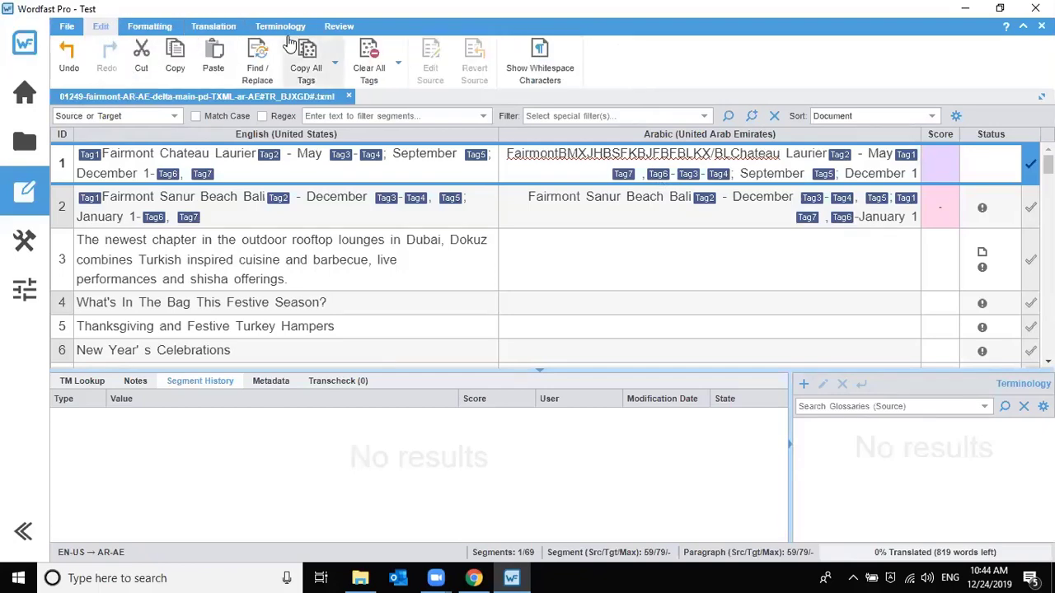
{"action": "key", "text": "ctrl+alt+Down"}
{"action": "key", "text": "Escape"}
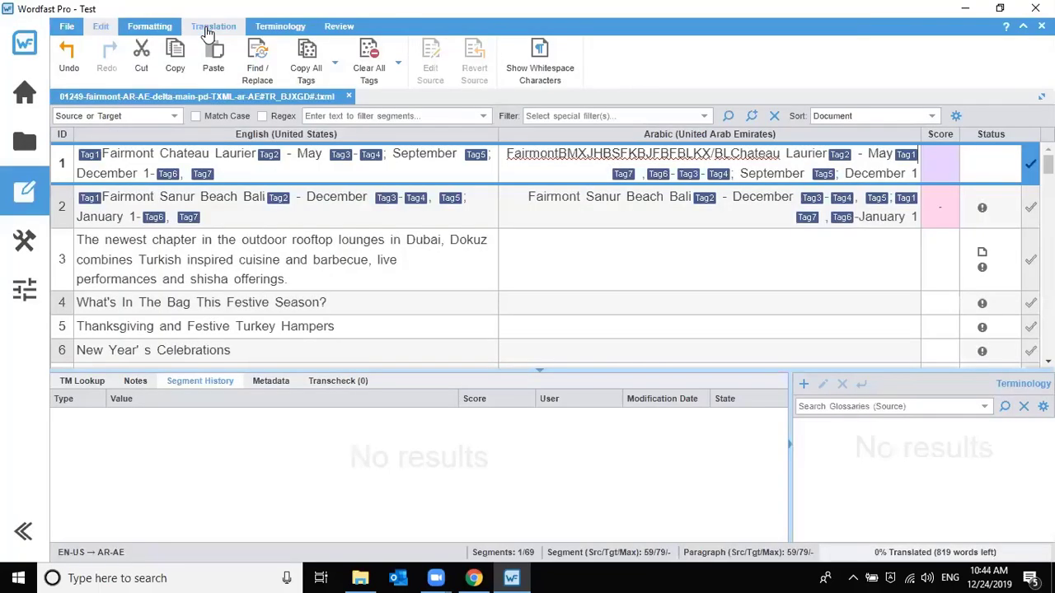
{"action": "left_click", "coordinate": [208, 32]}
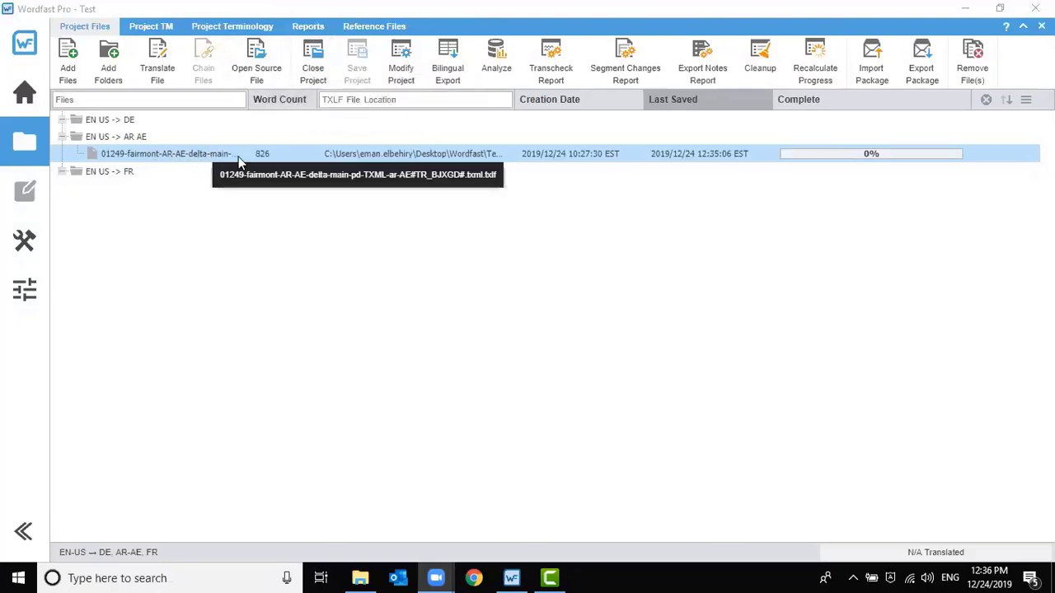
- Analyze the EN US to AR AE file, exporting Test analysis report as html to the Desktop's Wordfast folder, and close the summary
{"action": "left_click", "coordinate": [498, 54]}
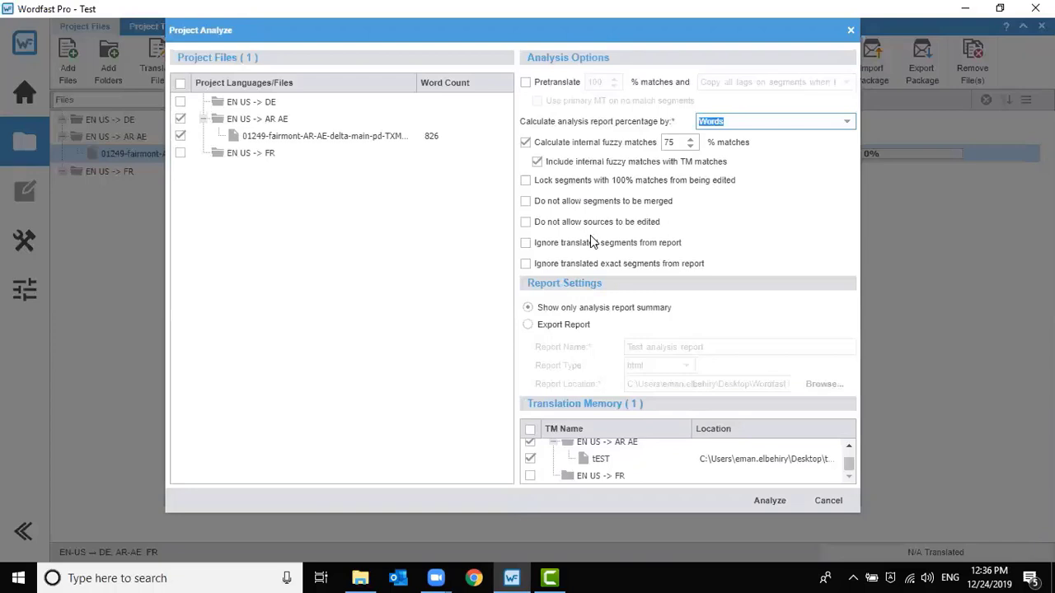
{"action": "left_click", "coordinate": [563, 327]}
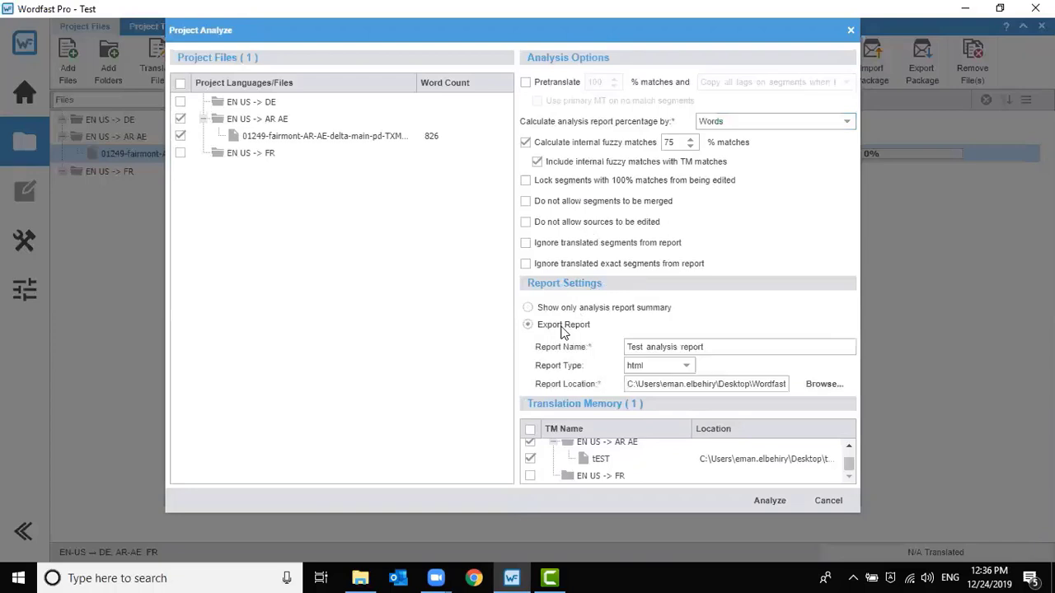
{"action": "left_click", "coordinate": [689, 369]}
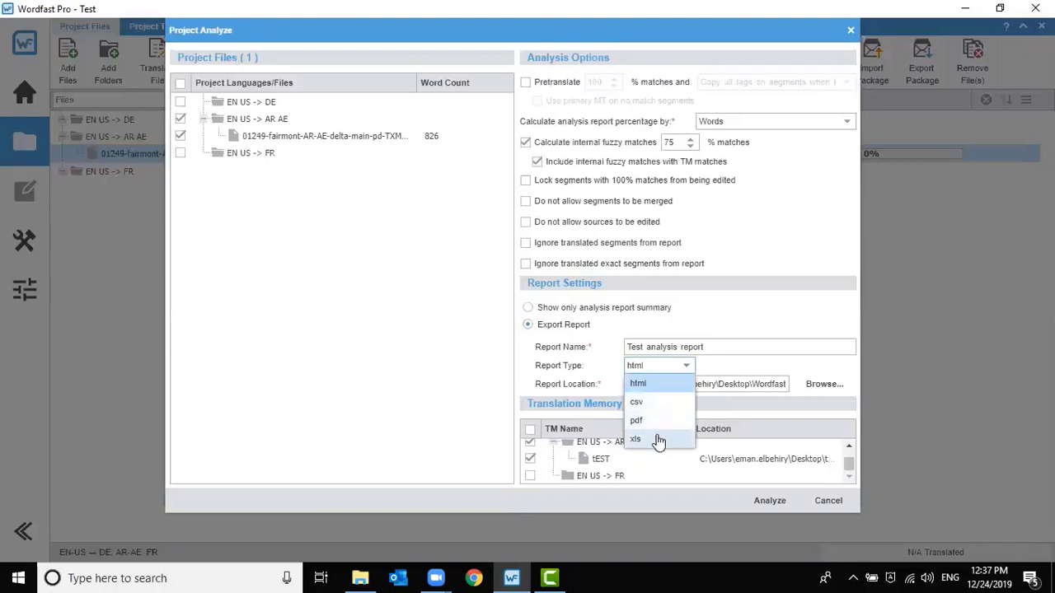
{"action": "left_click", "coordinate": [683, 365]}
{"action": "left_click", "coordinate": [825, 383]}
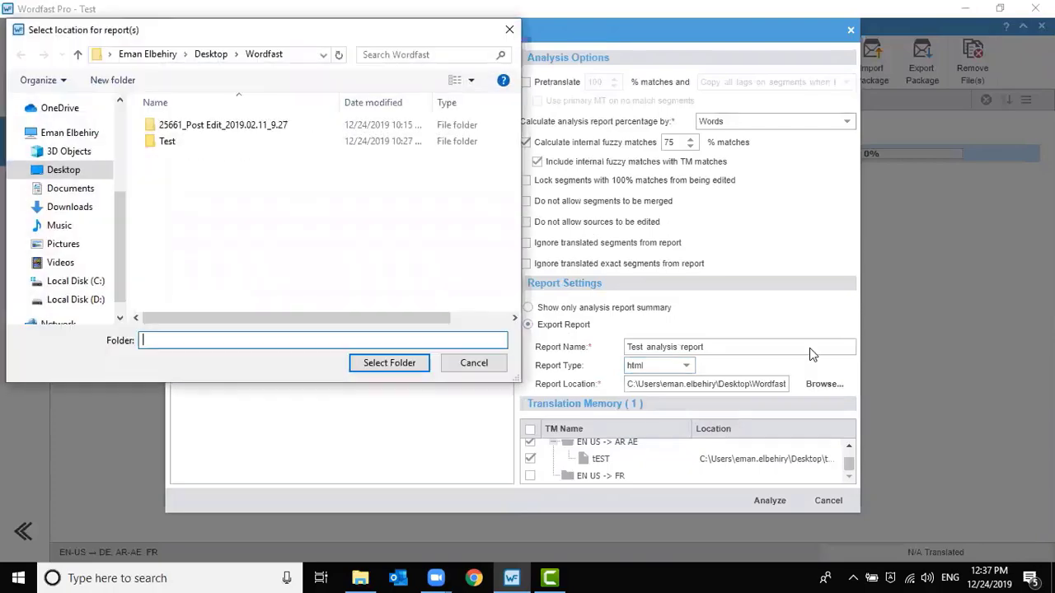
{"action": "left_click", "coordinate": [412, 361]}
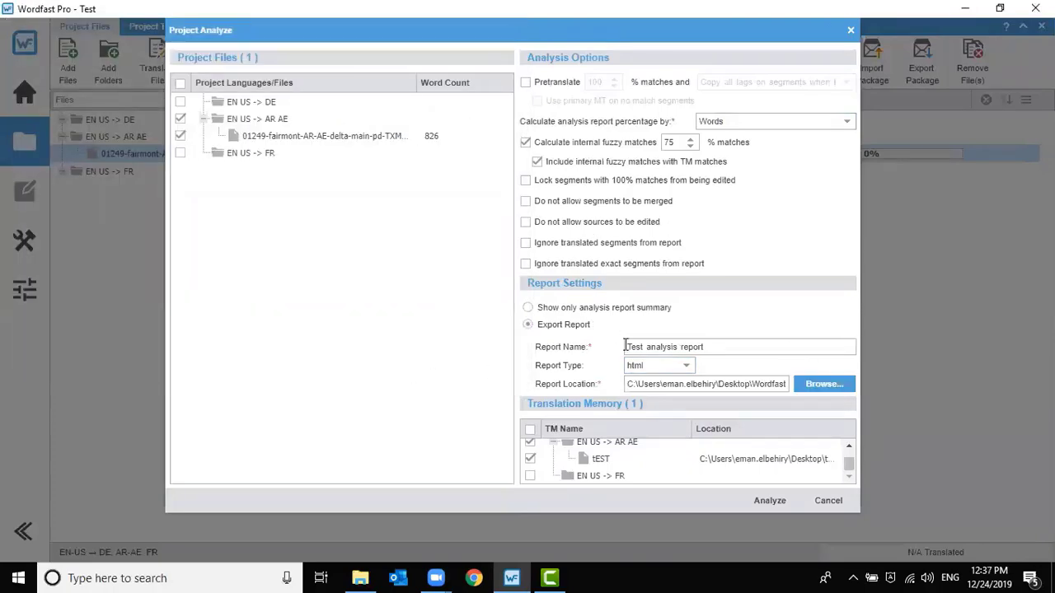
{"action": "left_click", "coordinate": [760, 506]}
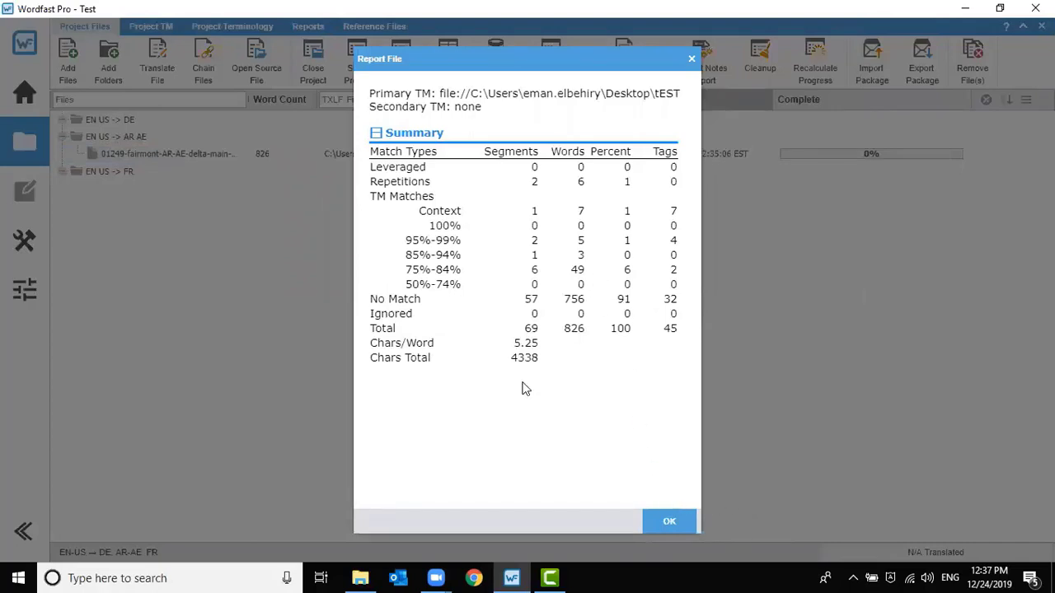
{"action": "left_click", "coordinate": [660, 521]}
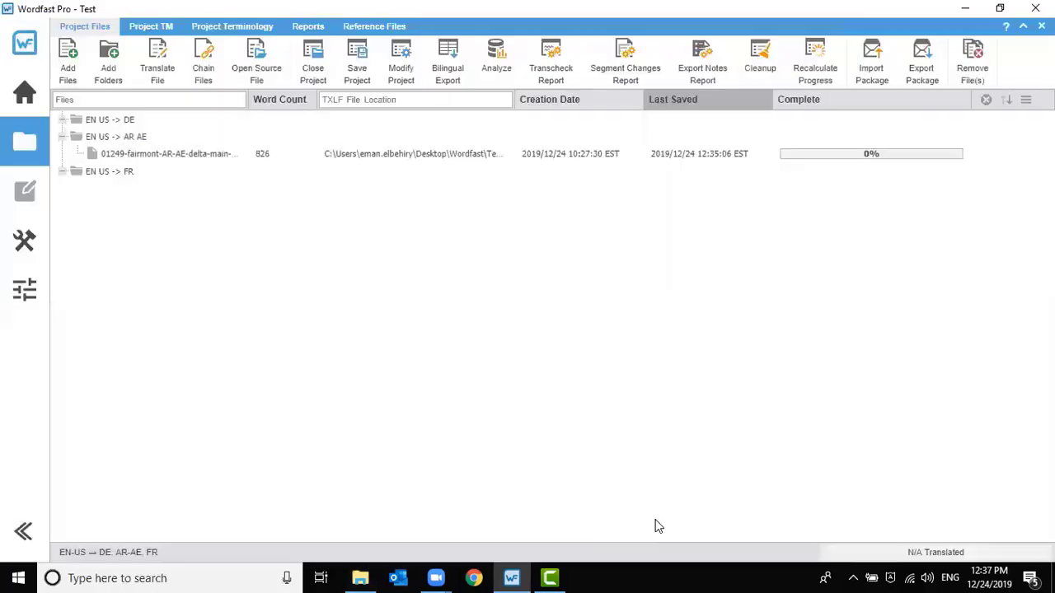
- Switch to File Explorer, look through the tEST folder on the Desktop for the exported report, and return to the Desktop
{"action": "left_click", "coordinate": [361, 577]}
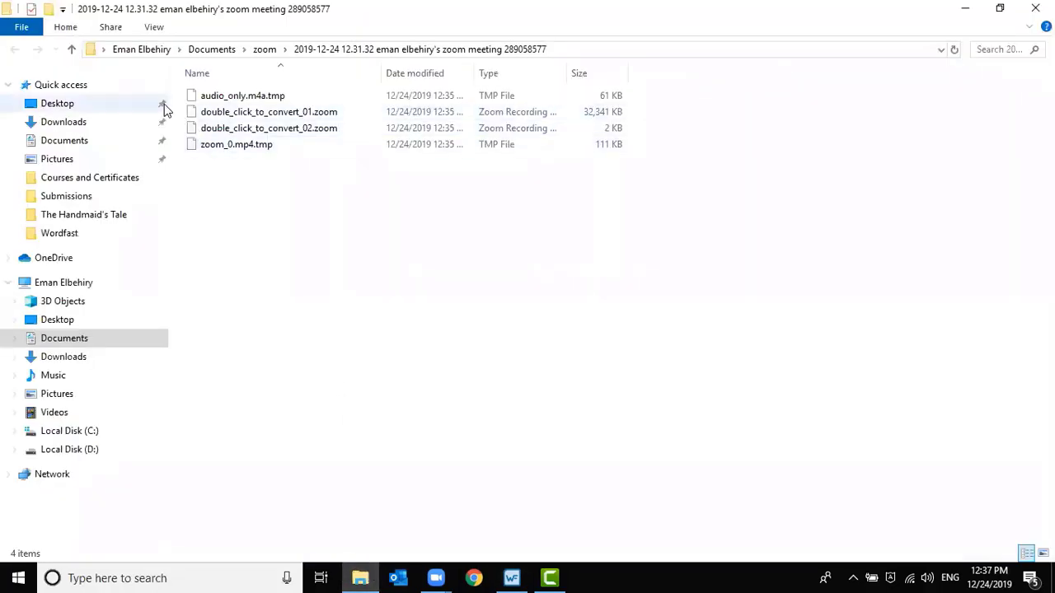
{"action": "left_click", "coordinate": [74, 104]}
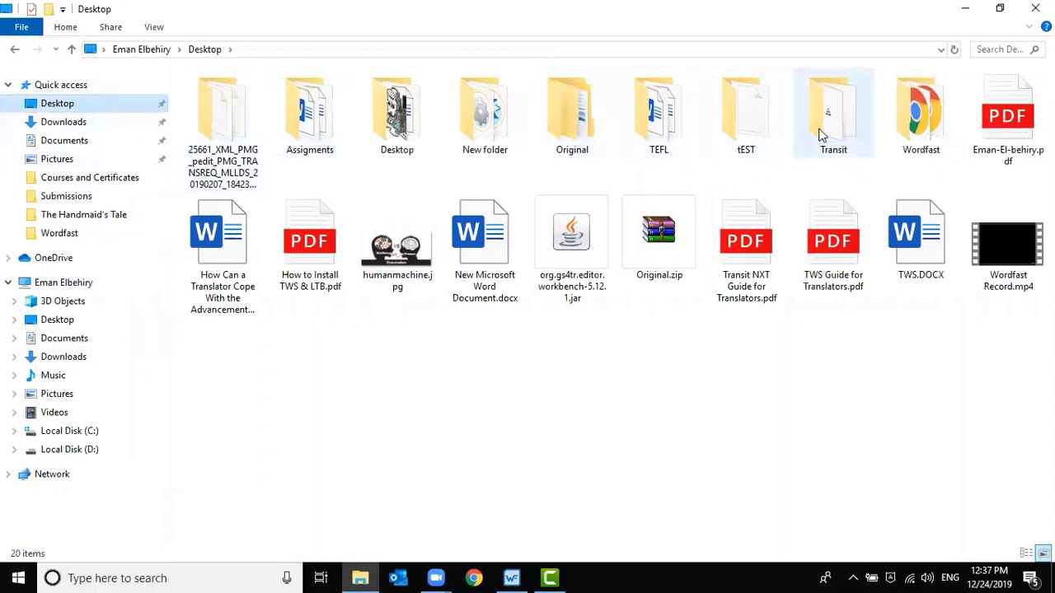
{"action": "left_click", "coordinate": [753, 131]}
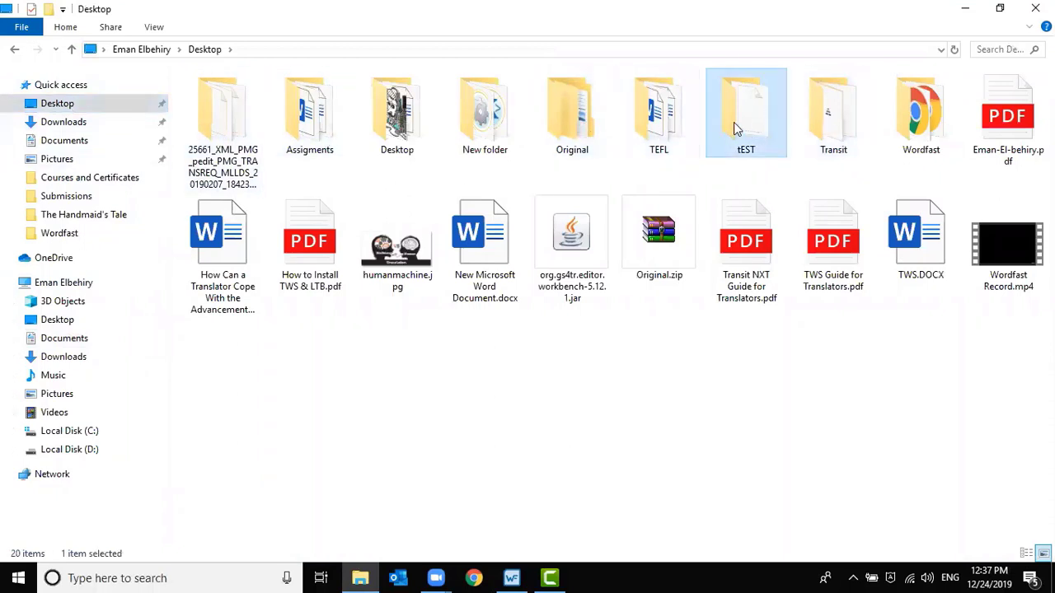
{"action": "double_click", "coordinate": [733, 122]}
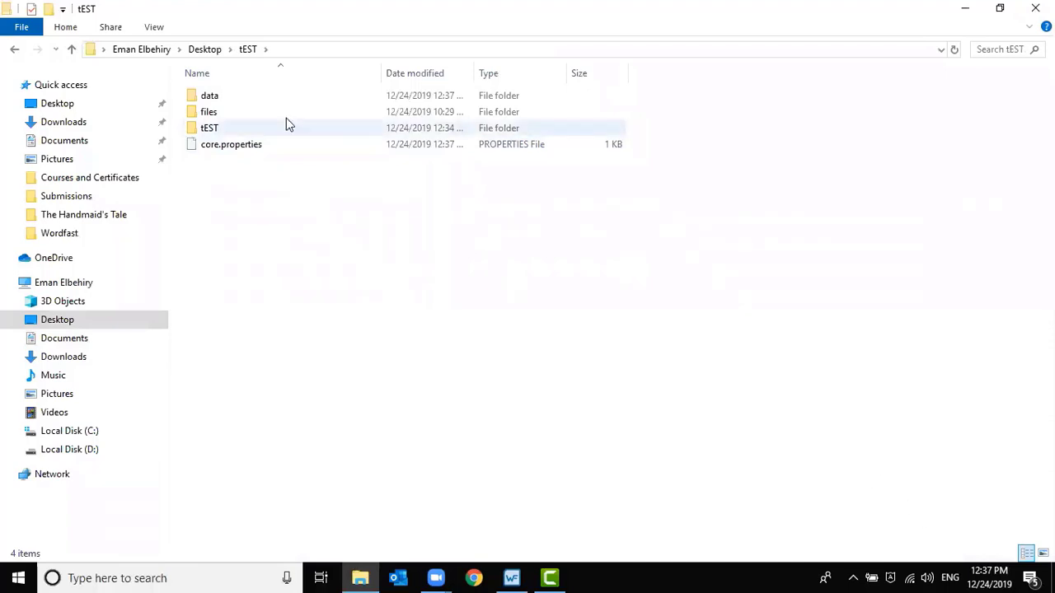
{"action": "double_click", "coordinate": [210, 107]}
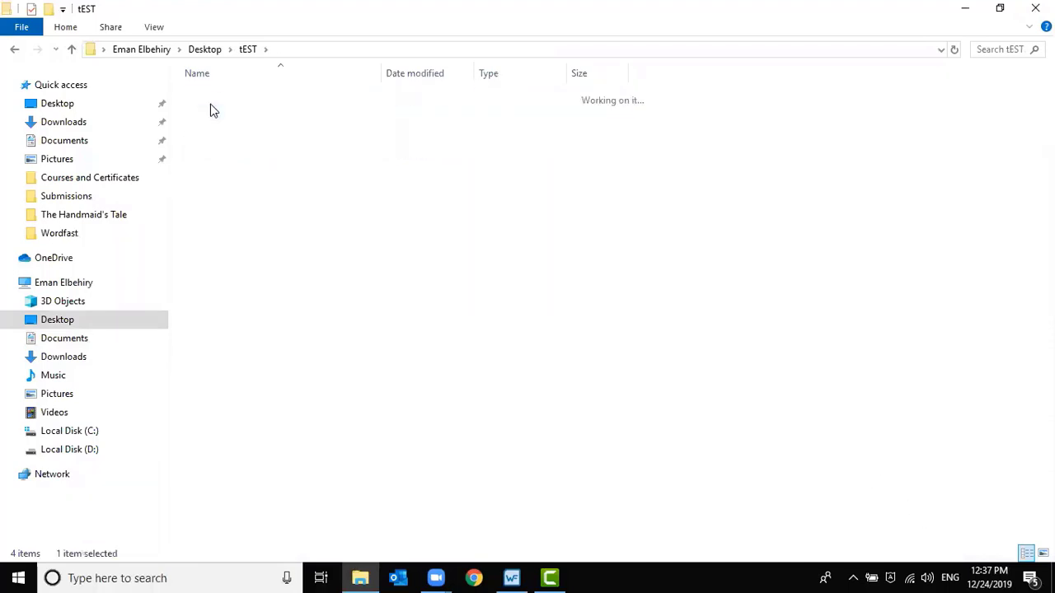
{"action": "key", "text": "BackSpace"}
{"action": "key", "text": "BackSpace"}
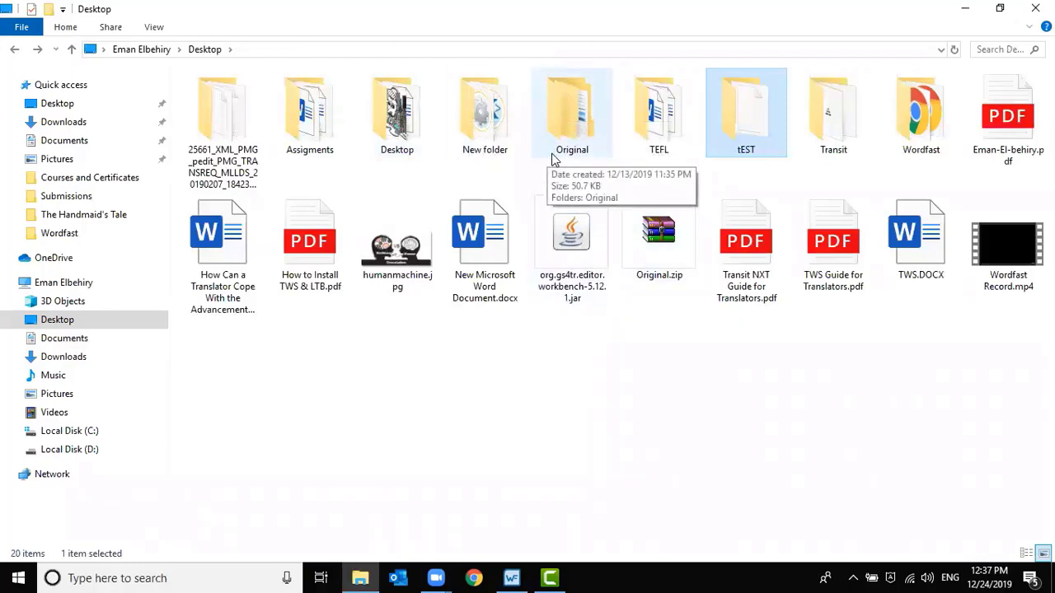
- Open Test analysis report.html from the Desktop's Wordfast folder in the browser and examine its No Match segments
{"action": "double_click", "coordinate": [935, 85]}
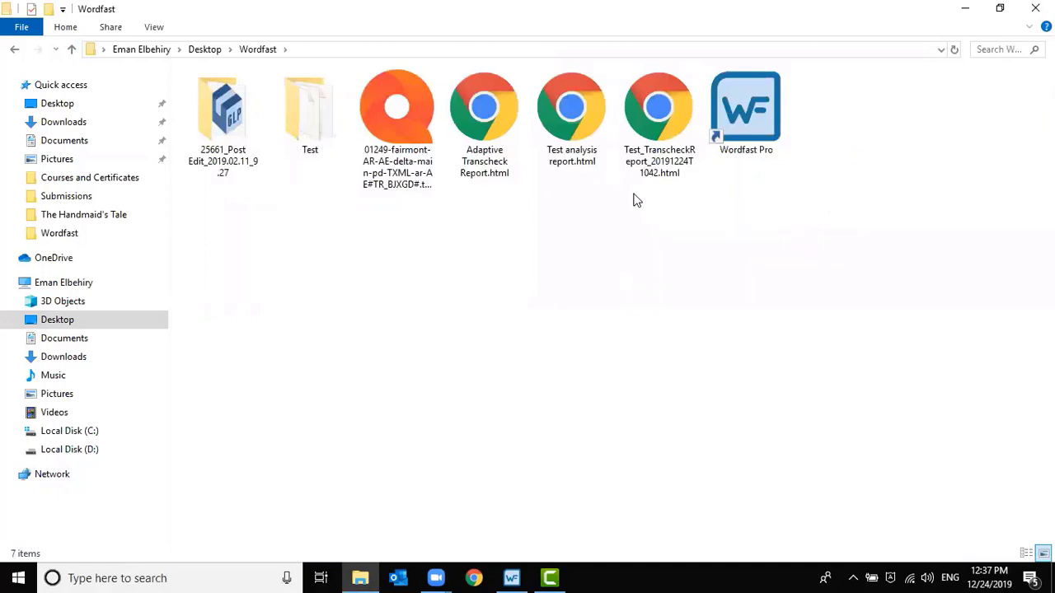
{"action": "left_click", "coordinate": [572, 139]}
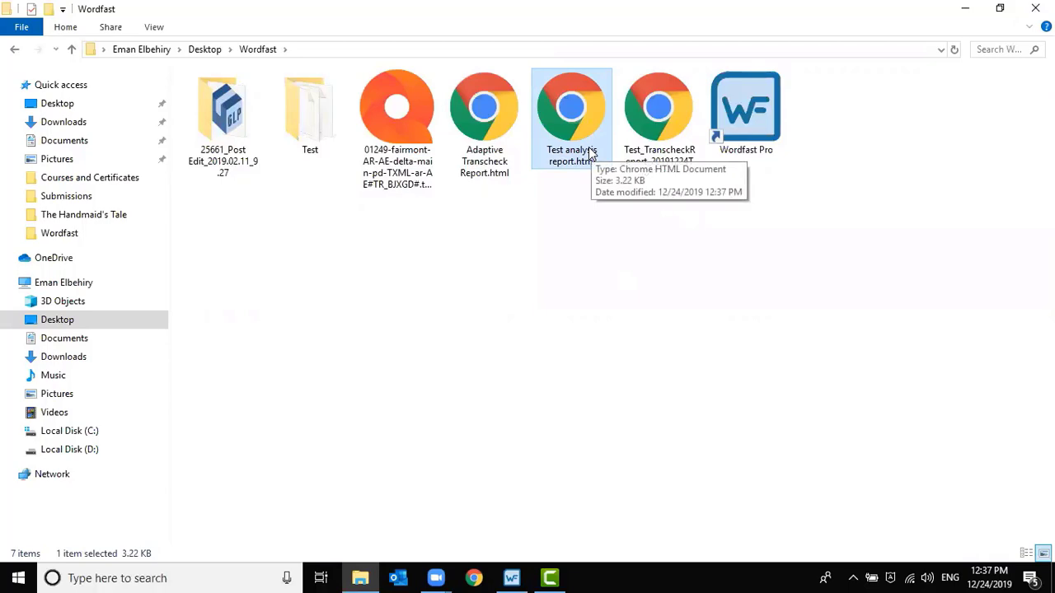
{"action": "left_click", "coordinate": [550, 577]}
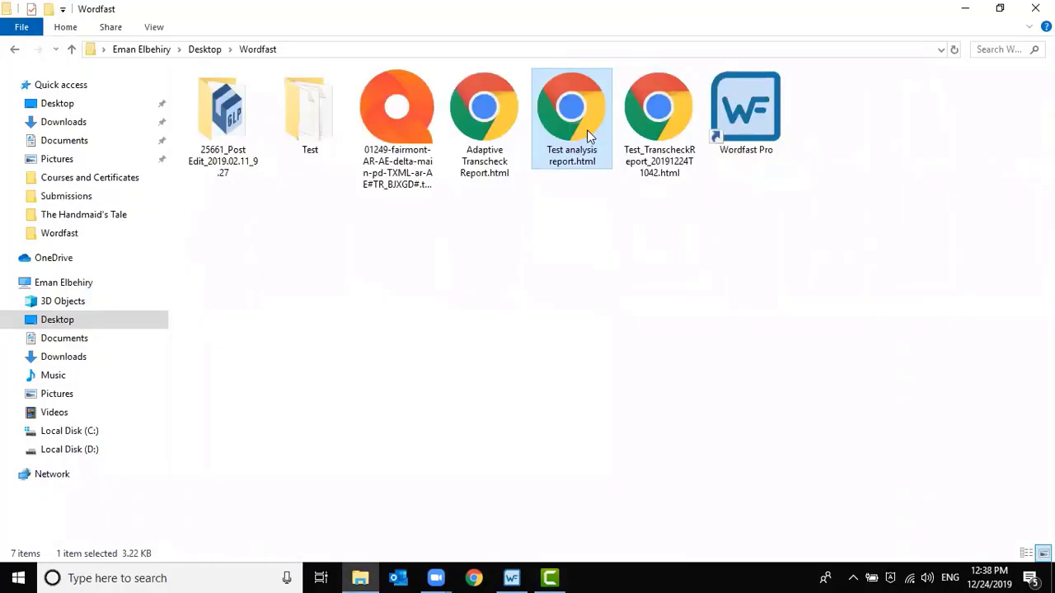
{"action": "double_click", "coordinate": [587, 130]}
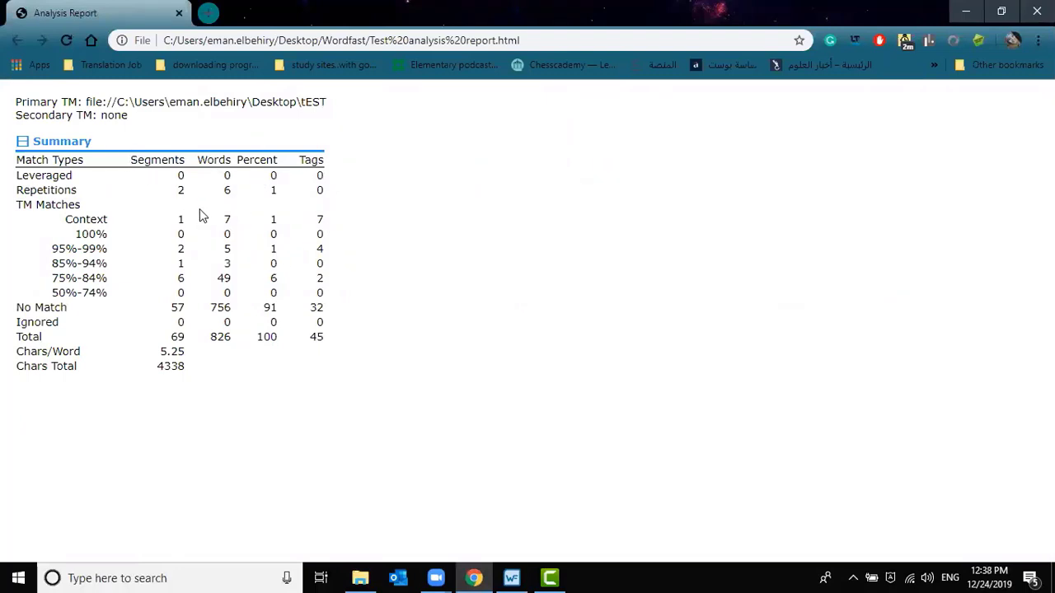
{"action": "double_click", "coordinate": [175, 308]}
{"action": "left_click", "coordinate": [579, 549]}
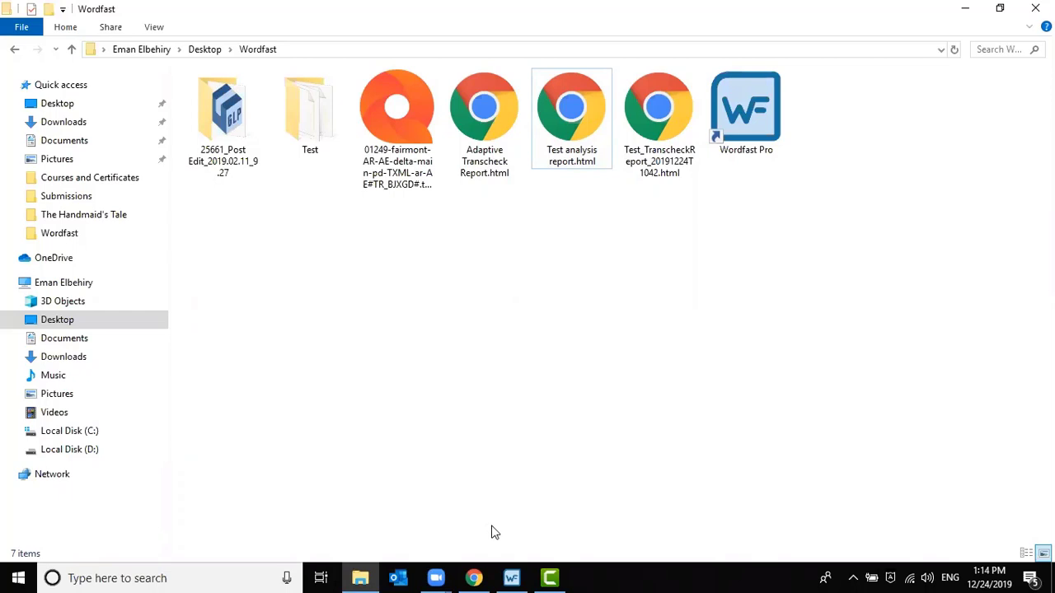
- Open the 25661_Post Edit_2019.02.11_9.27 folder, enlarge its icons and select the package 25661_XML_PMG_pedit_ar-SA.glp
{"action": "double_click", "coordinate": [223, 119]}
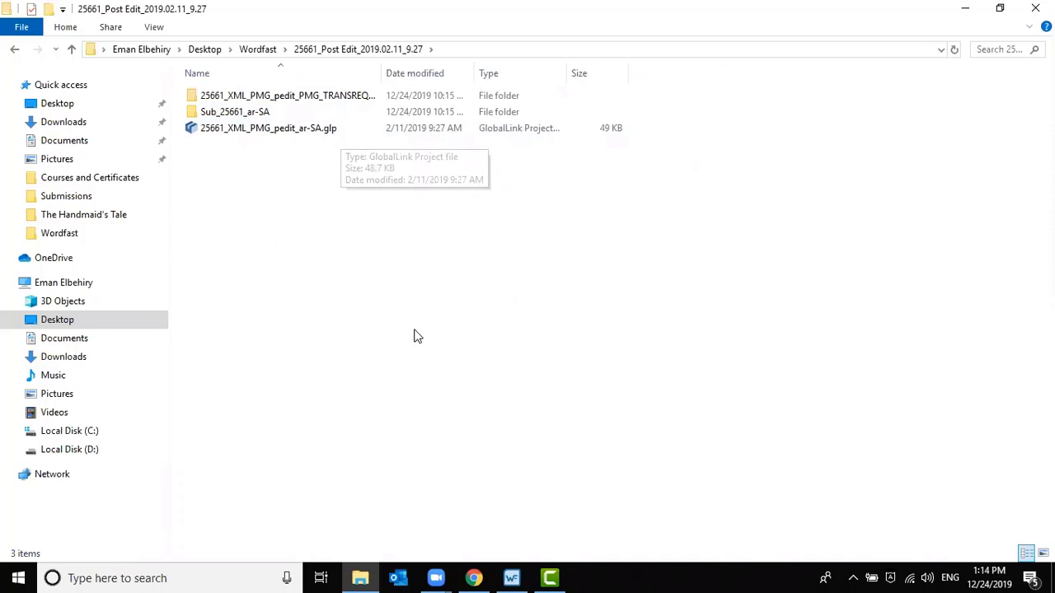
{"action": "scroll", "coordinate": [414, 342], "scroll_direction": "up", "scroll_amount": 5}
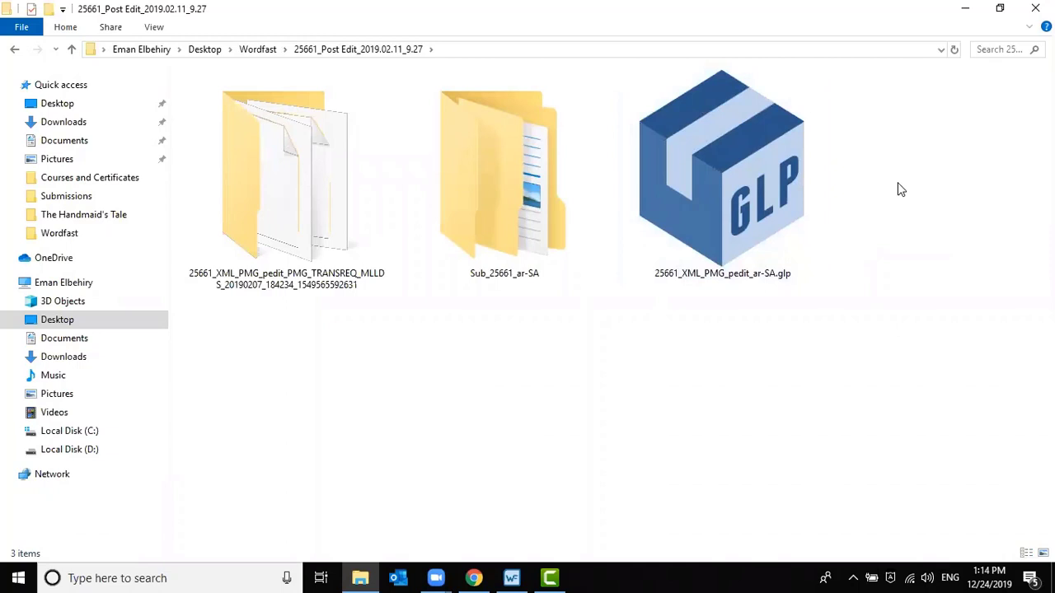
{"action": "left_click", "coordinate": [765, 192]}
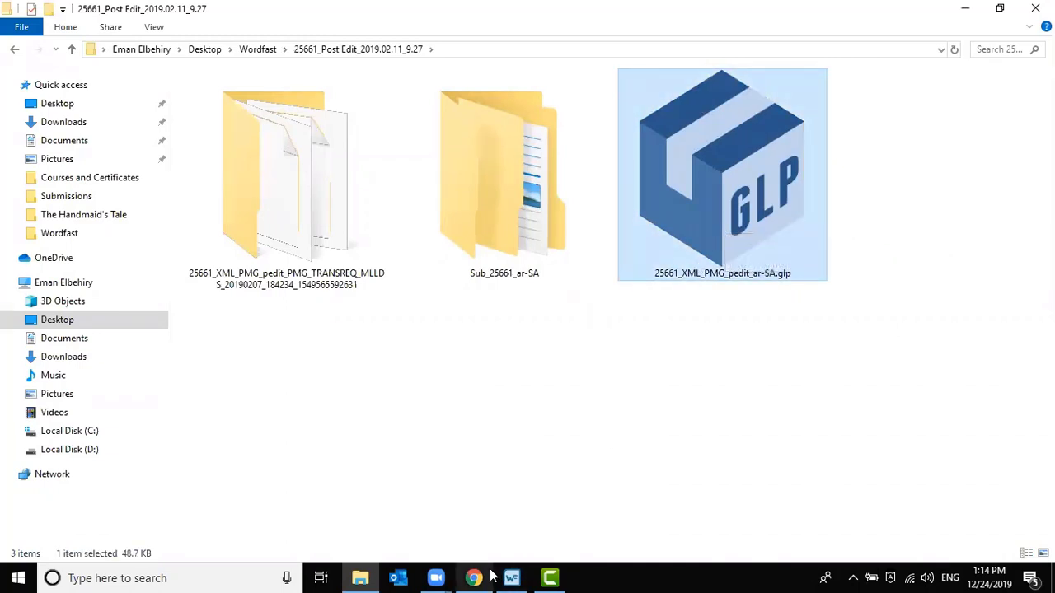
- Switch to Wordfast Pro and choose 25661_XML_PMG_pedit_ar-SA.glp from the Desktop's Wordfast post-edit folder as the package to import
{"action": "left_click", "coordinate": [521, 577]}
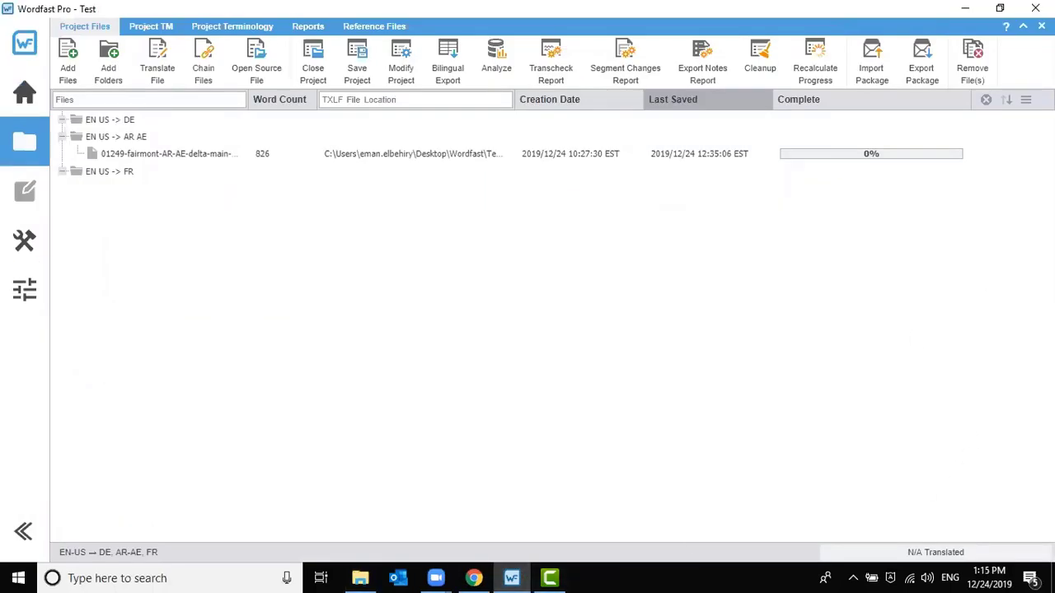
{"action": "left_click", "coordinate": [881, 72]}
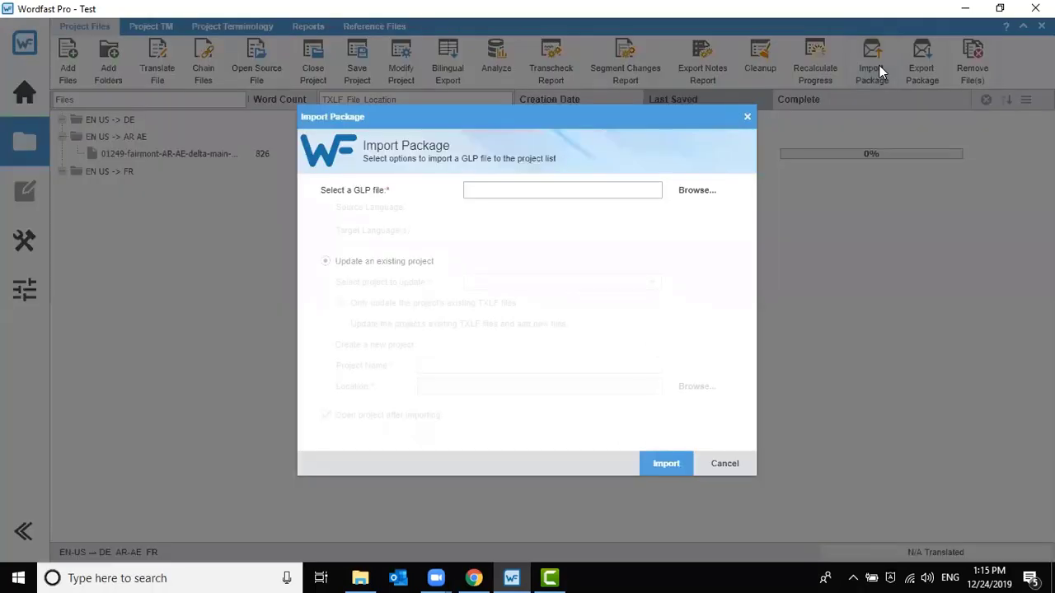
{"action": "left_click", "coordinate": [705, 198]}
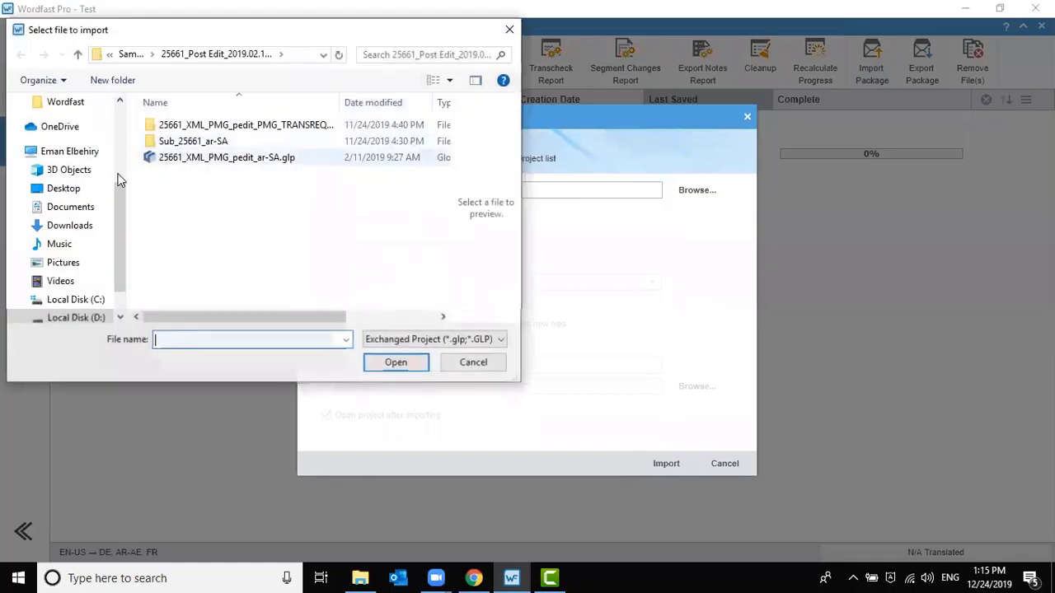
{"action": "left_click", "coordinate": [90, 110]}
{"action": "double_click", "coordinate": [188, 128]}
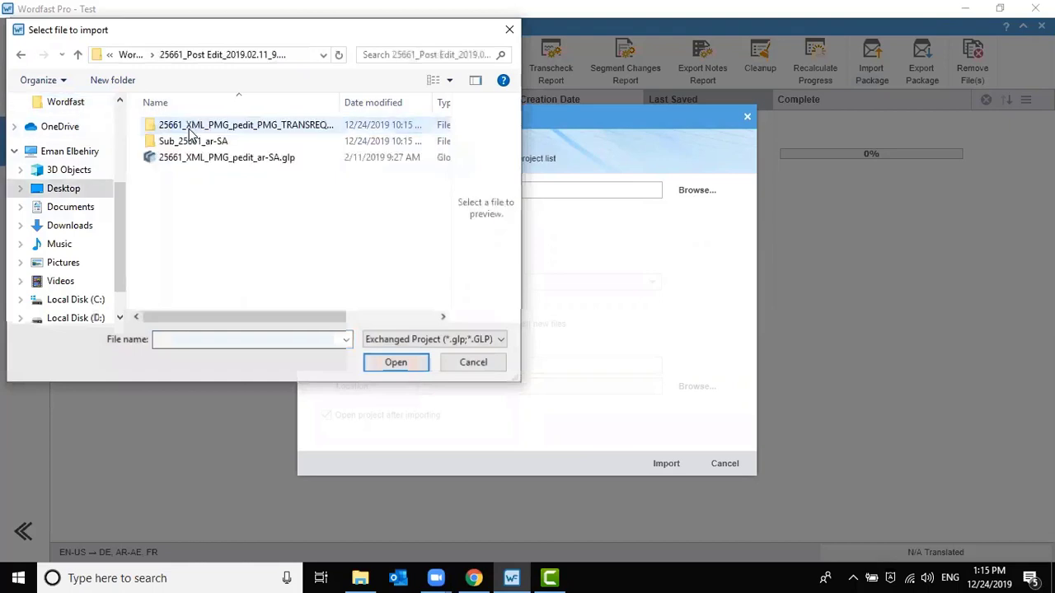
{"action": "double_click", "coordinate": [216, 157]}
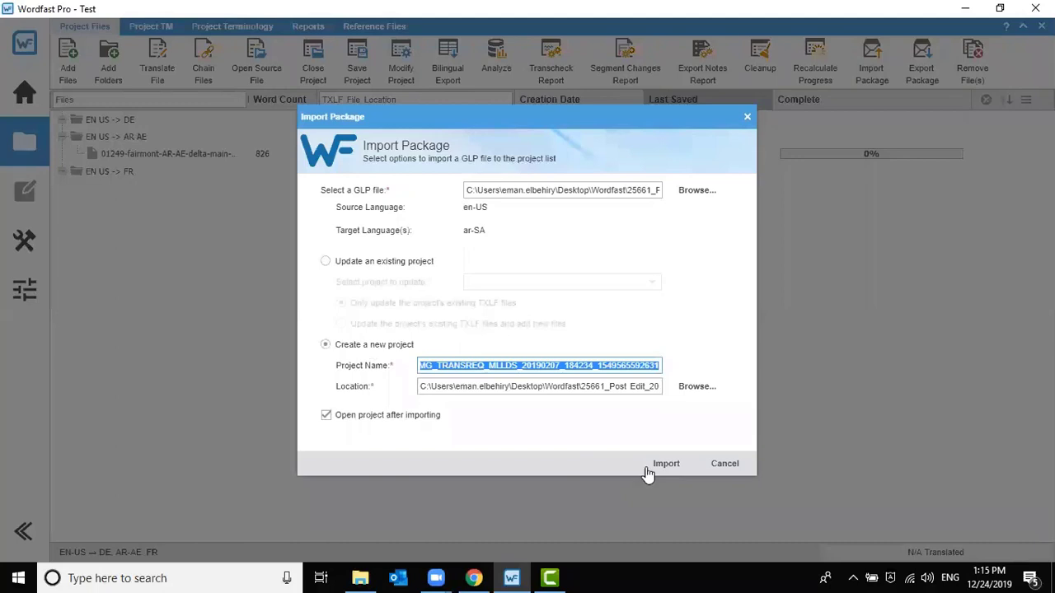
- Import the package as a new project into a new folder named Import of GLP inside the Desktop's Wordfast folder
{"action": "left_click", "coordinate": [703, 391]}
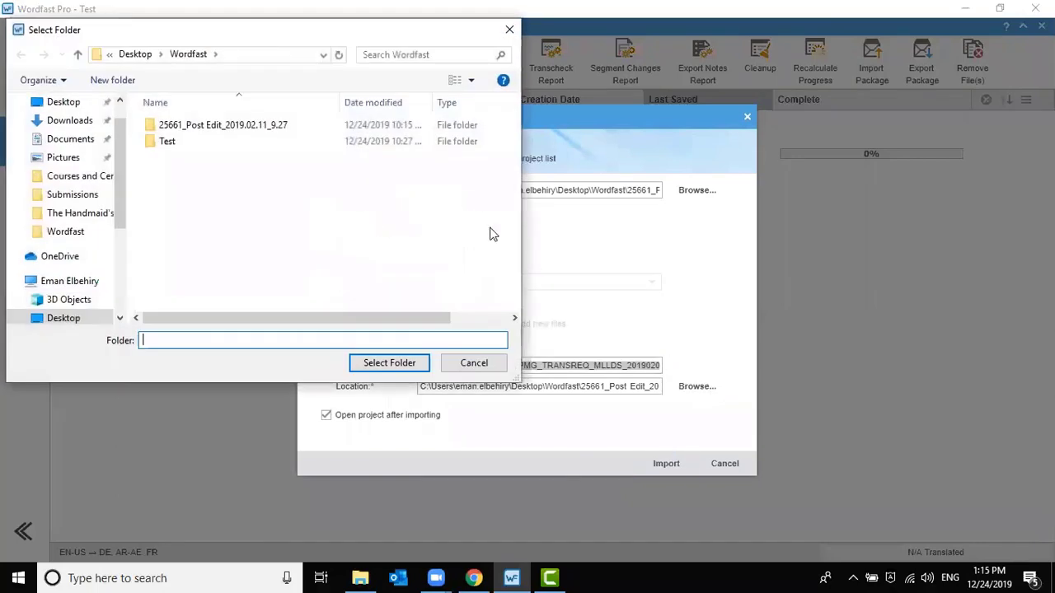
{"action": "right_click", "coordinate": [248, 185]}
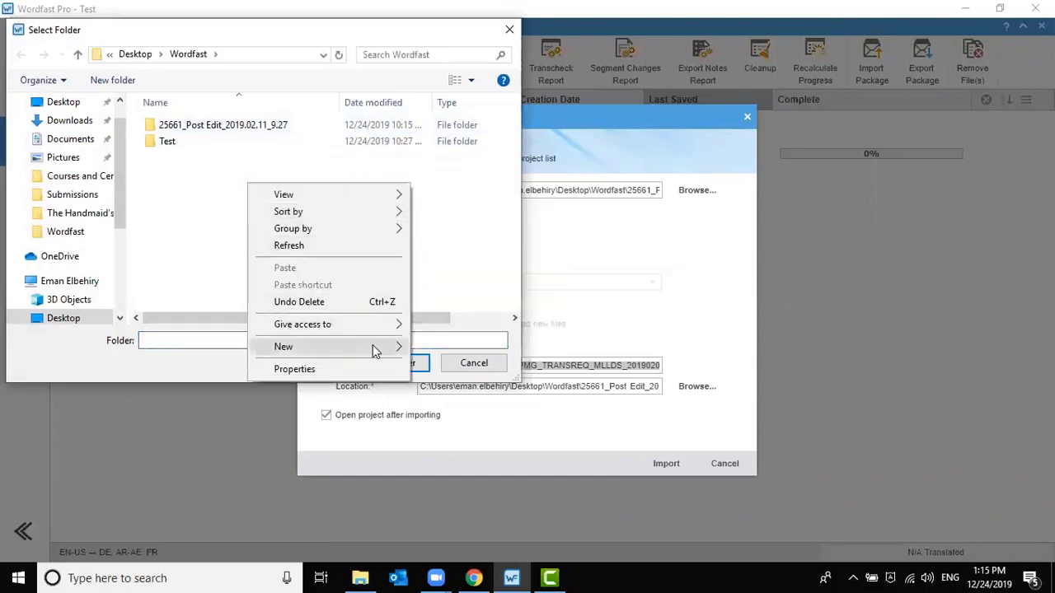
{"action": "mouse_move", "coordinate": [369, 347]}
{"action": "left_click", "coordinate": [461, 102]}
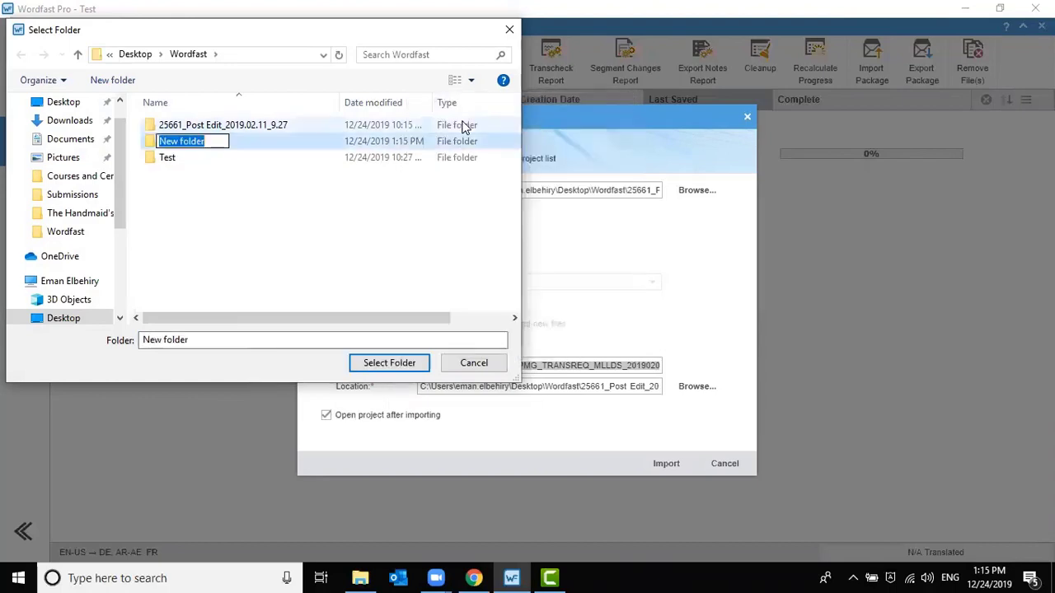
{"action": "type", "text": "I"}
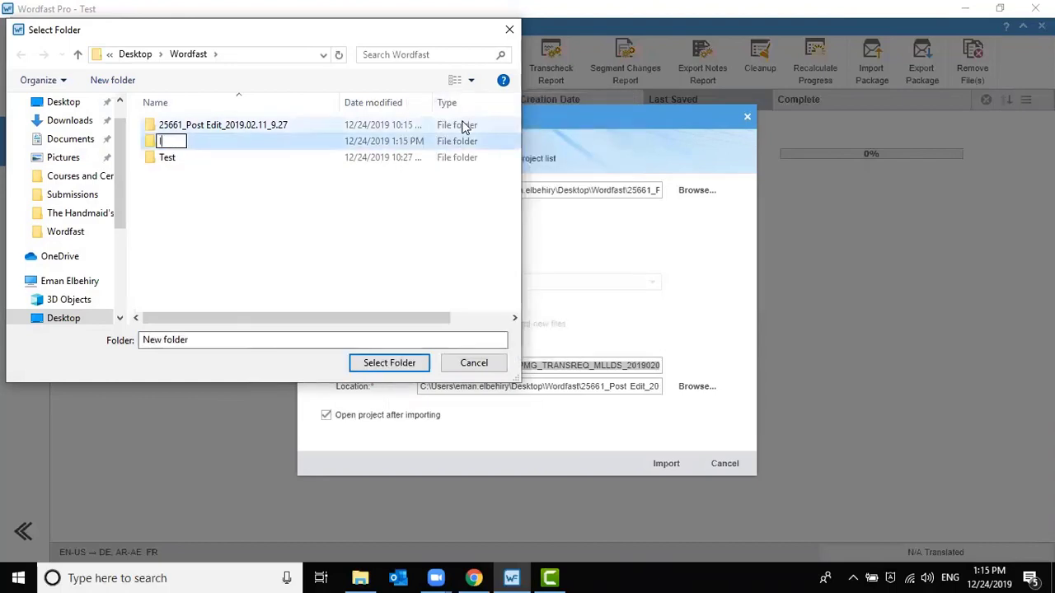
{"action": "type", "text": "mport o"}
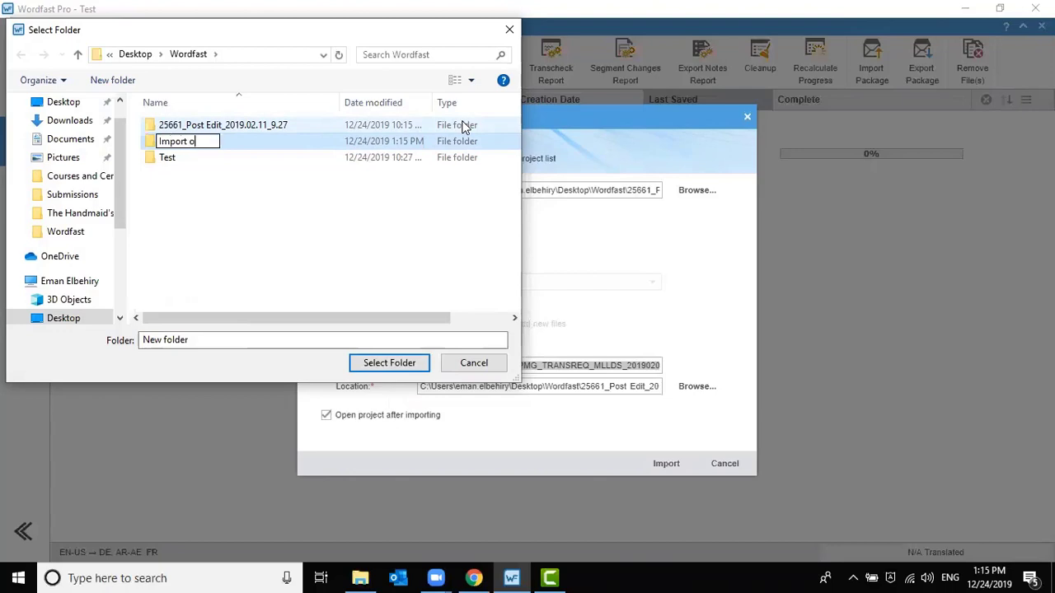
{"action": "type", "text": "f GLP"}
{"action": "key", "text": "Return"}
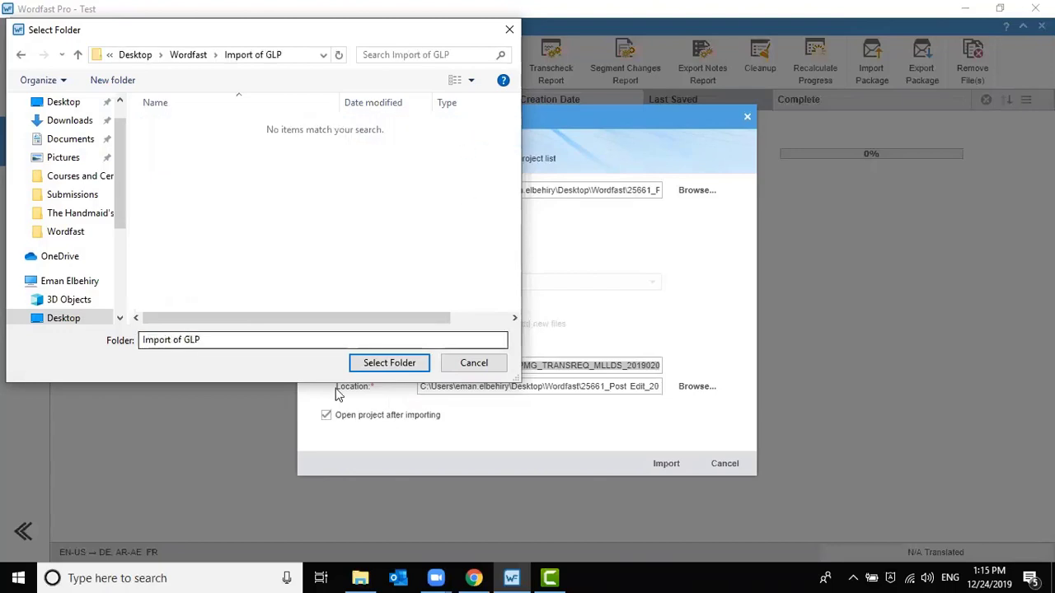
{"action": "left_click", "coordinate": [383, 363]}
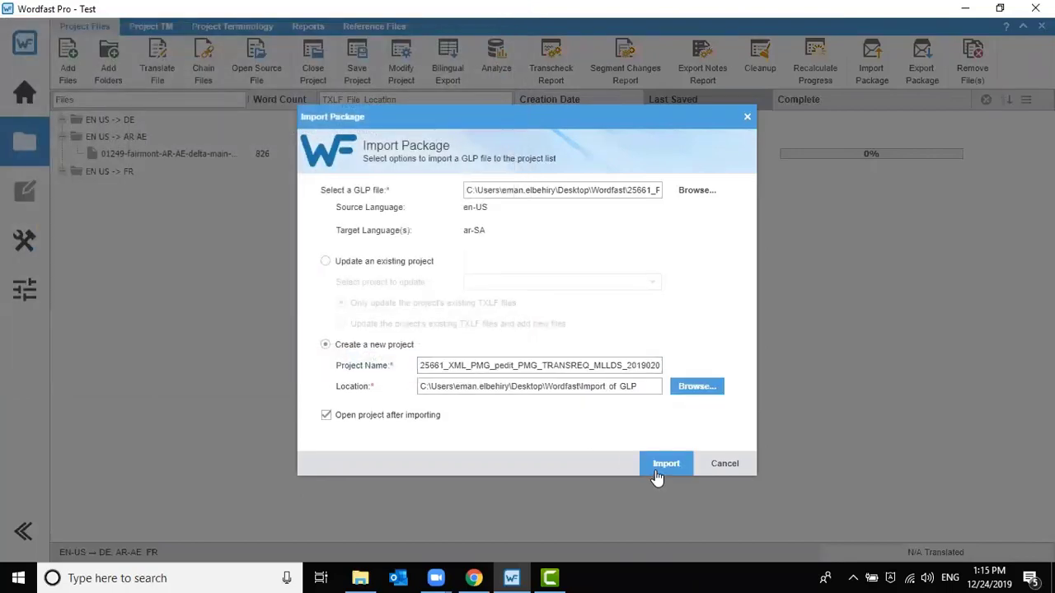
{"action": "left_click", "coordinate": [663, 468]}
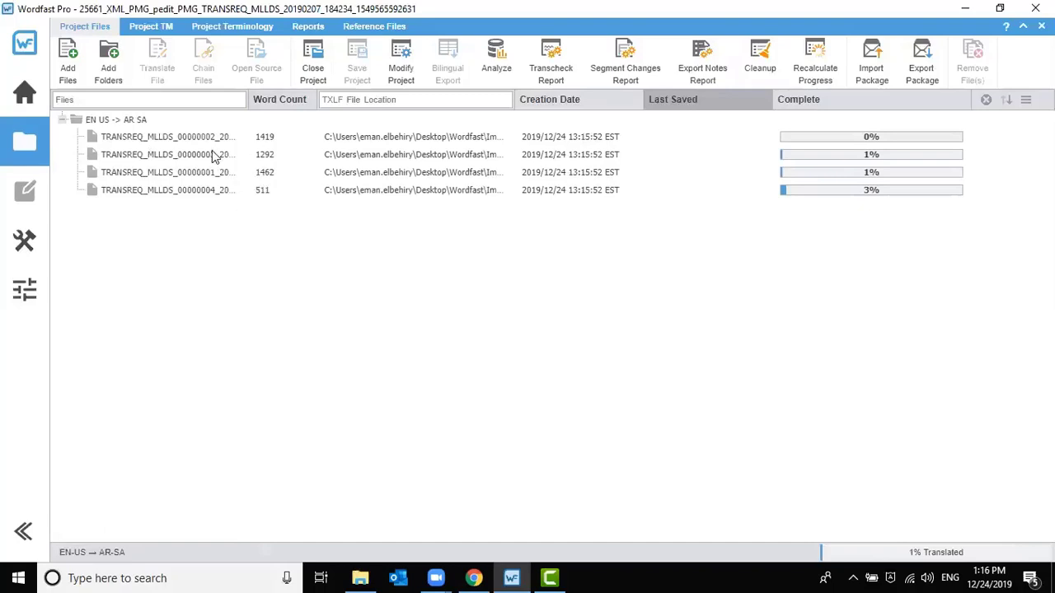
- Open the TRANSREQ_MLLDS_00000002 file for translation, dismissing the TXLF error message and the disconnected glossaries notice
{"action": "left_click", "coordinate": [186, 142]}
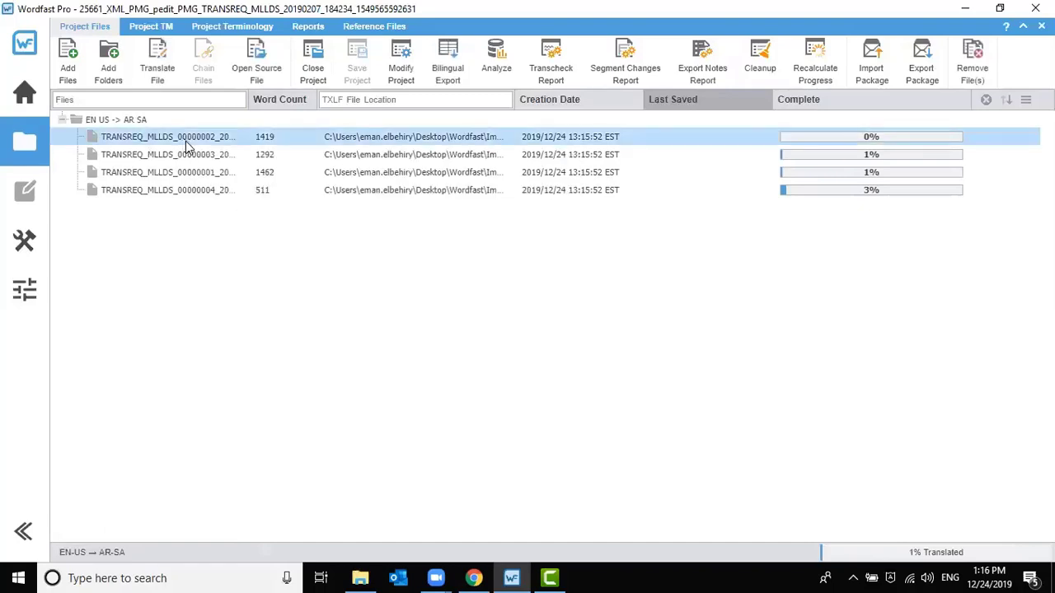
{"action": "double_click", "coordinate": [186, 142]}
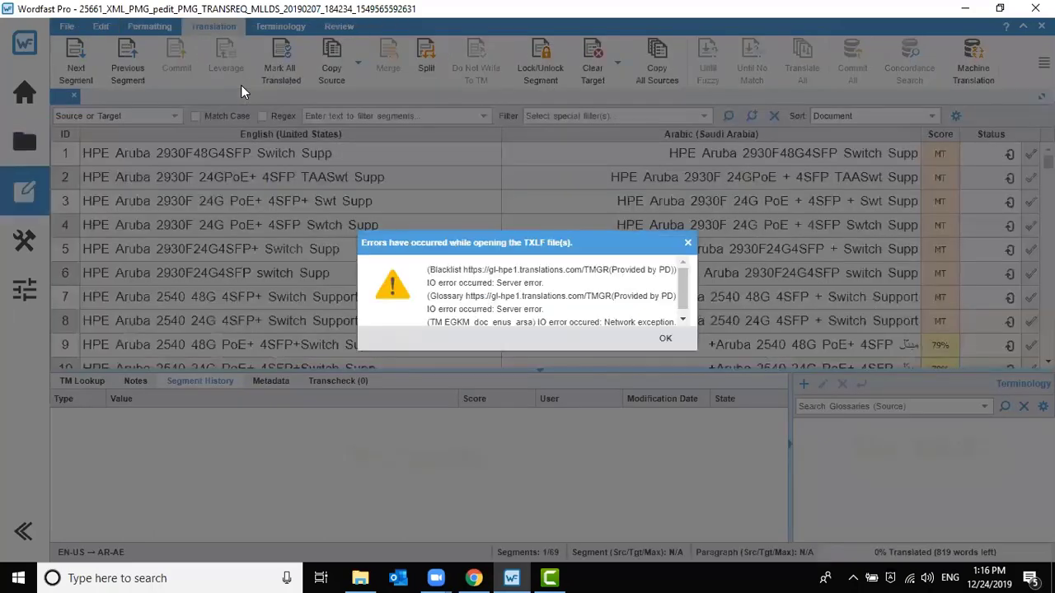
{"action": "left_click", "coordinate": [662, 341]}
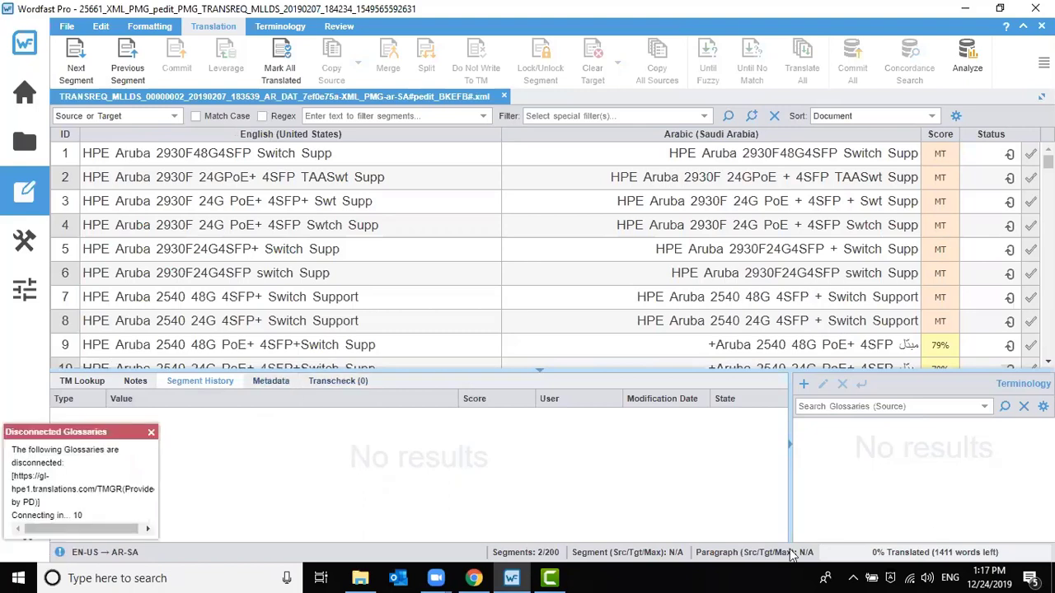
{"action": "left_click", "coordinate": [149, 431]}
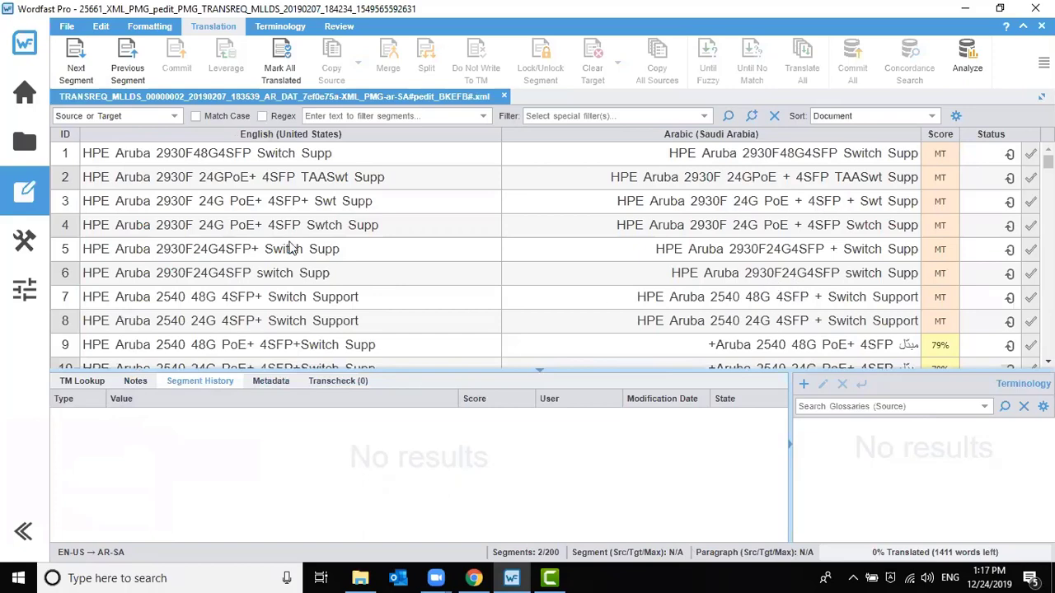
- Reopen TRANSREQ_MLLDS_00000002 from the project files, look over its save options, and return to the other files in the project list
{"action": "left_click", "coordinate": [14, 142]}
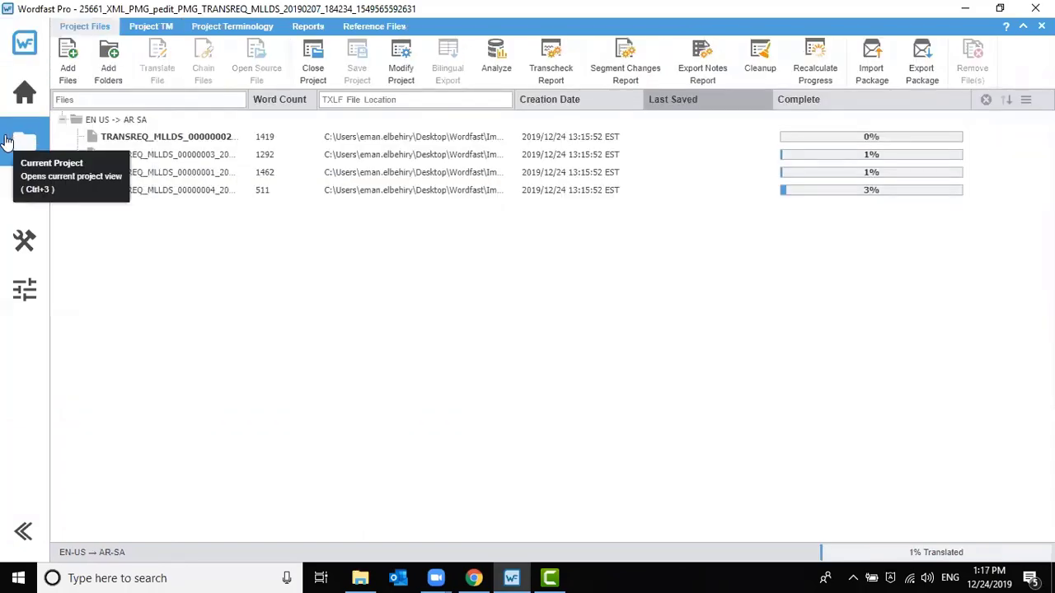
{"action": "double_click", "coordinate": [138, 138]}
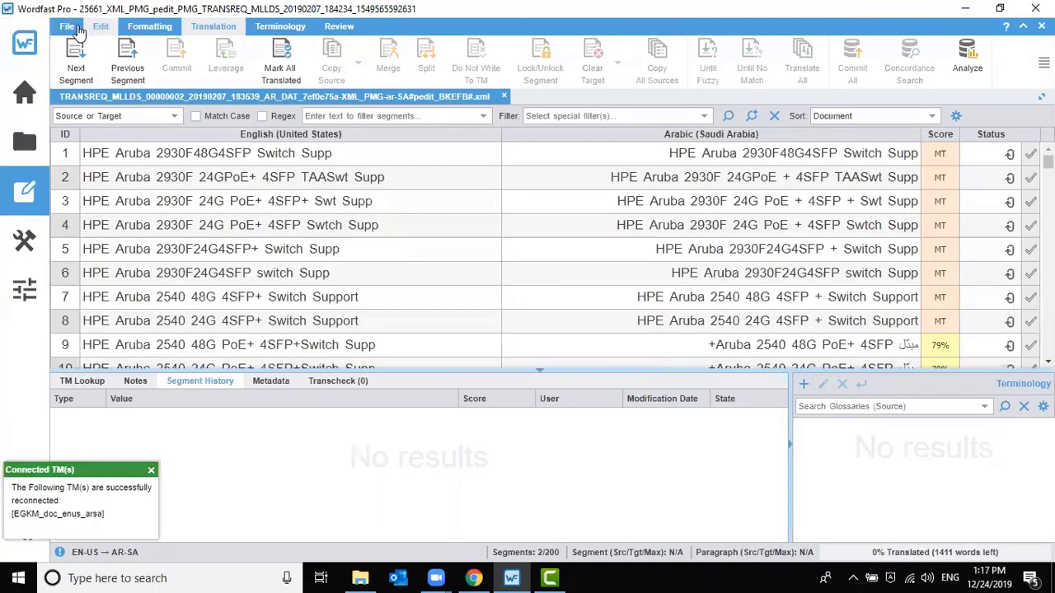
{"action": "left_click", "coordinate": [68, 27]}
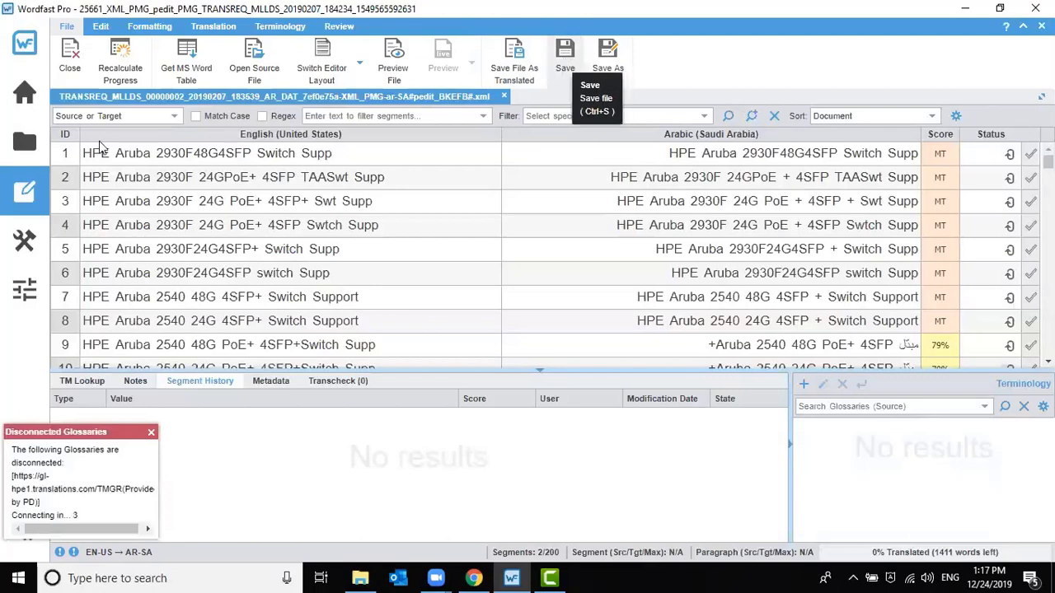
{"action": "left_click", "coordinate": [25, 142]}
{"action": "left_click", "coordinate": [145, 157]}
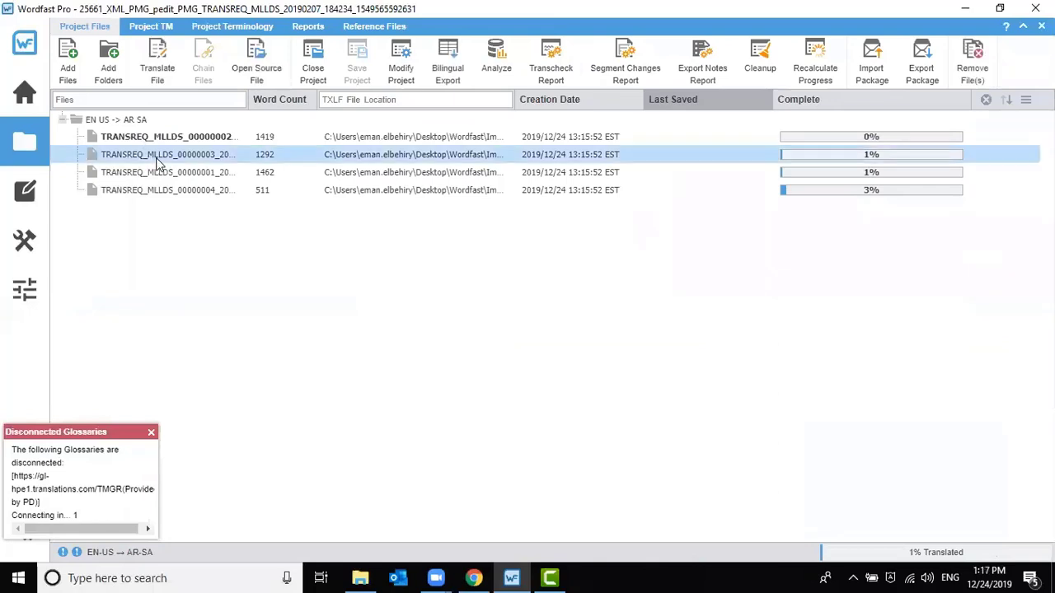
{"action": "left_click", "coordinate": [149, 175]}
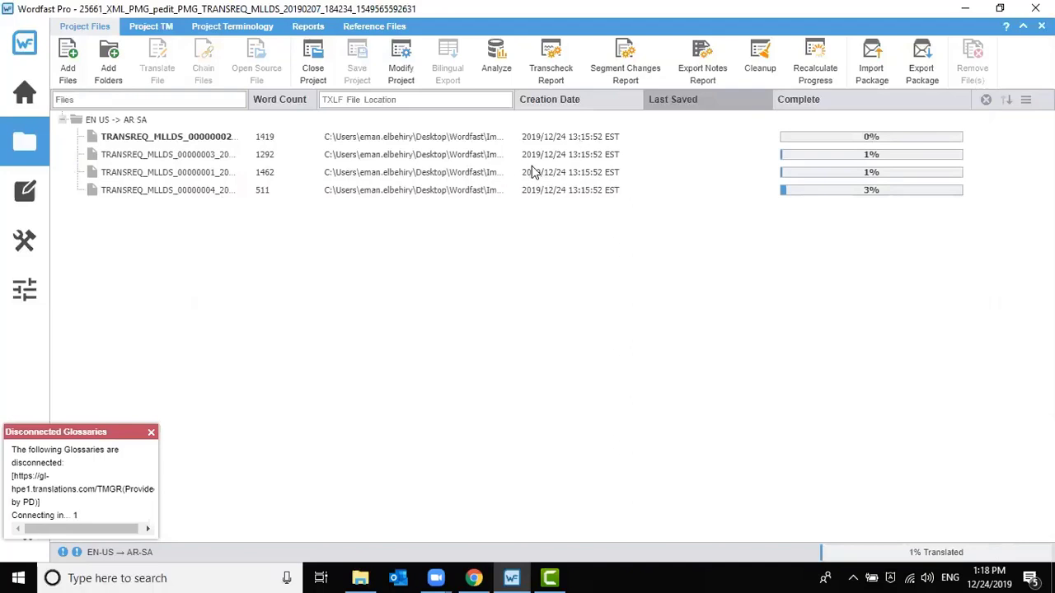
- Close the imported project and set up its package export with Entire Project and the Project Name naming convention
{"action": "left_click", "coordinate": [312, 72]}
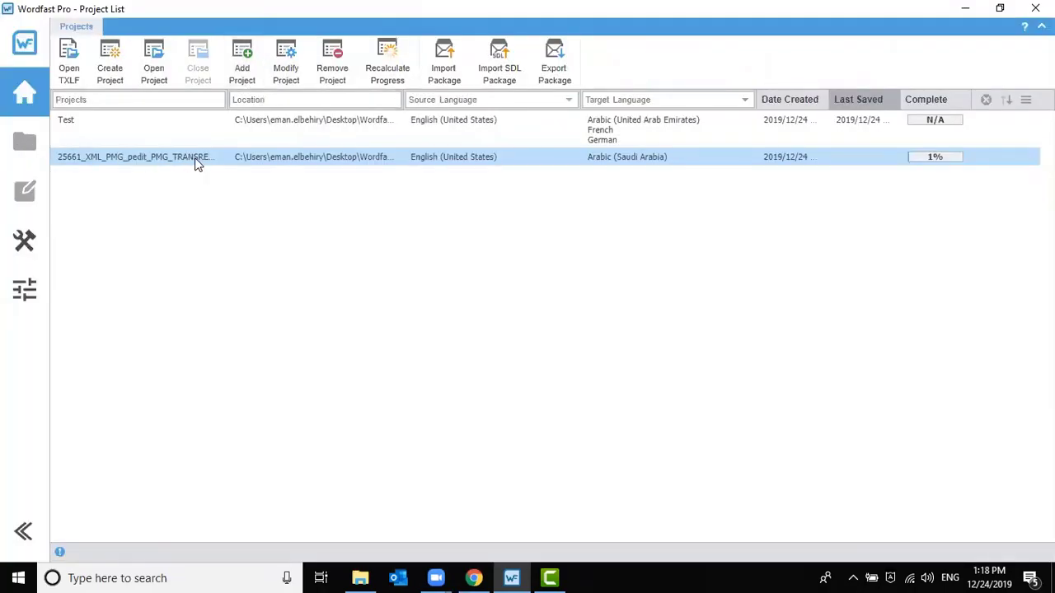
{"action": "left_click", "coordinate": [560, 64]}
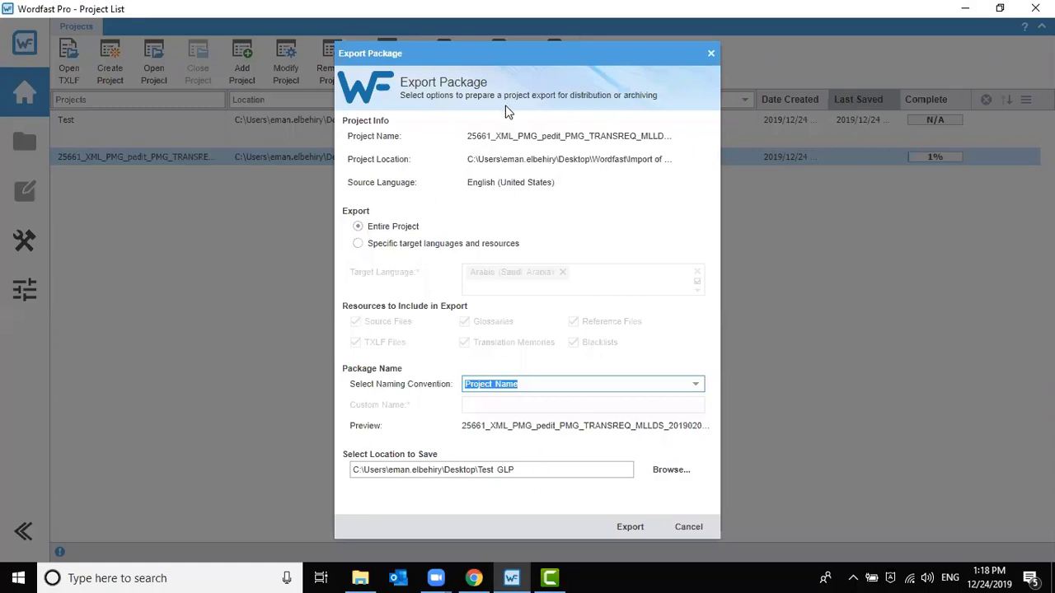
{"action": "left_click_drag", "start_coordinate": [506, 53], "coordinate": [494, 29]}
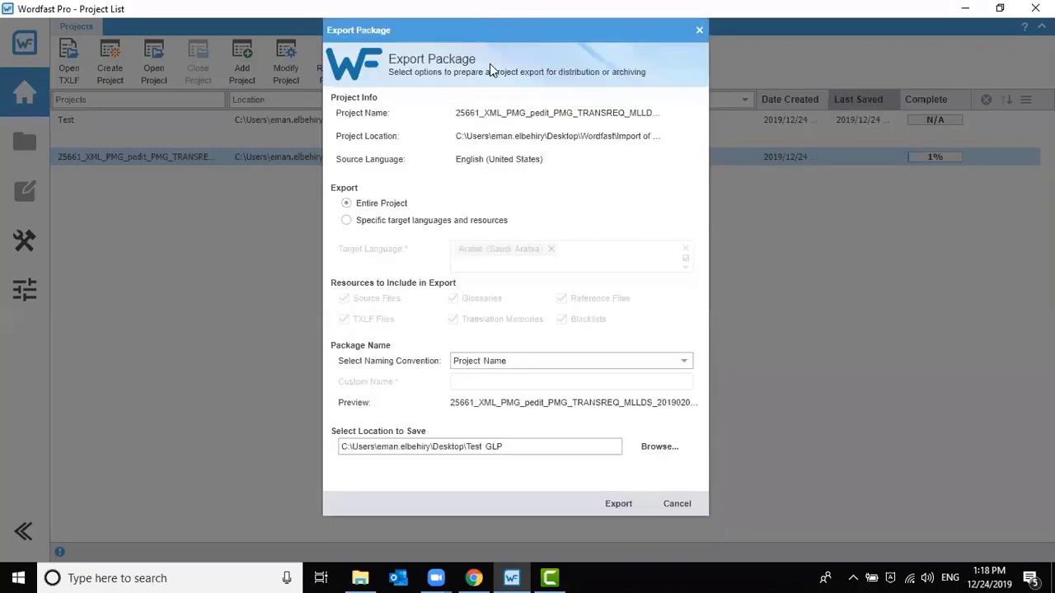
{"action": "left_click", "coordinate": [398, 223]}
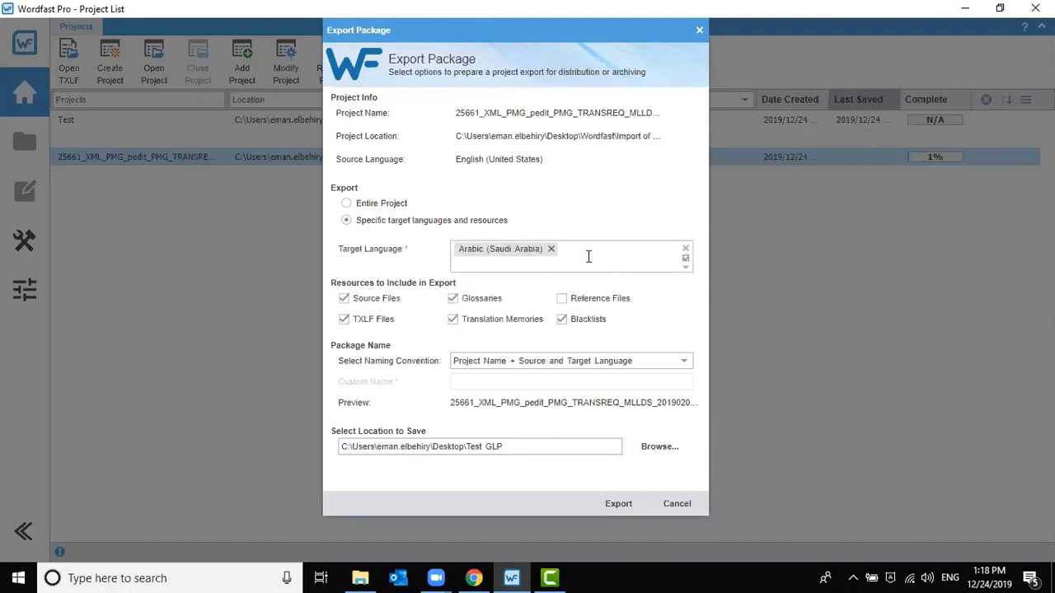
{"action": "left_click", "coordinate": [384, 211]}
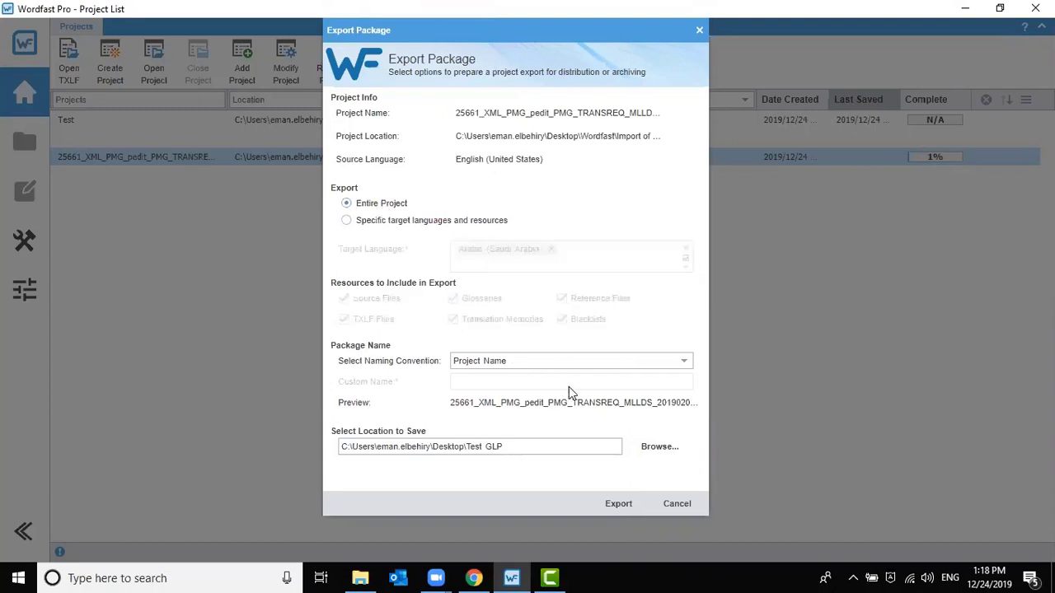
{"action": "left_click", "coordinate": [575, 361]}
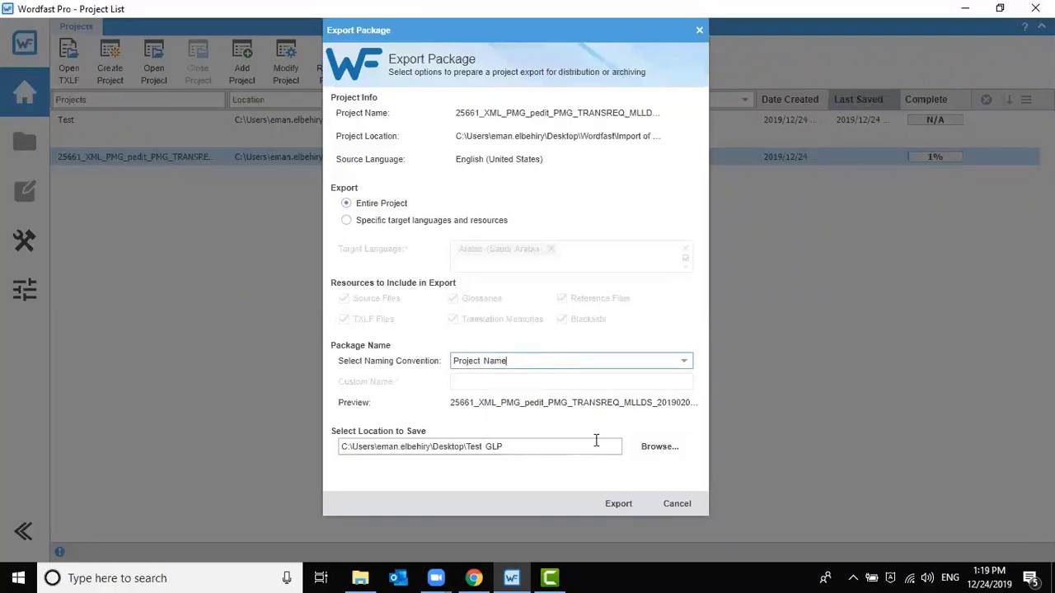
- Set the export location to the Desktop's Wordfast folder and export the package
{"action": "left_click", "coordinate": [650, 447]}
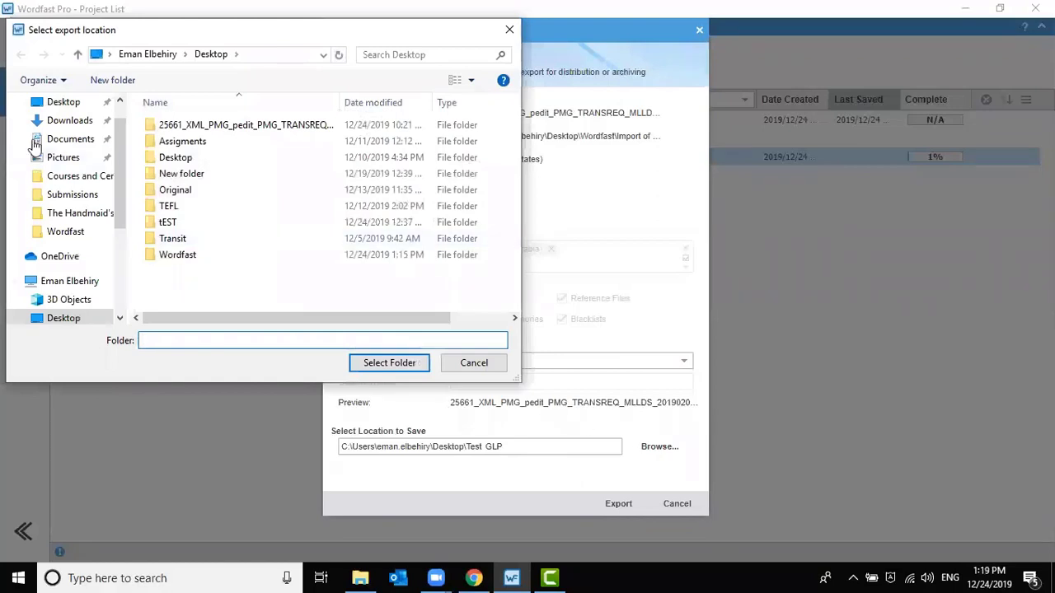
{"action": "double_click", "coordinate": [175, 257]}
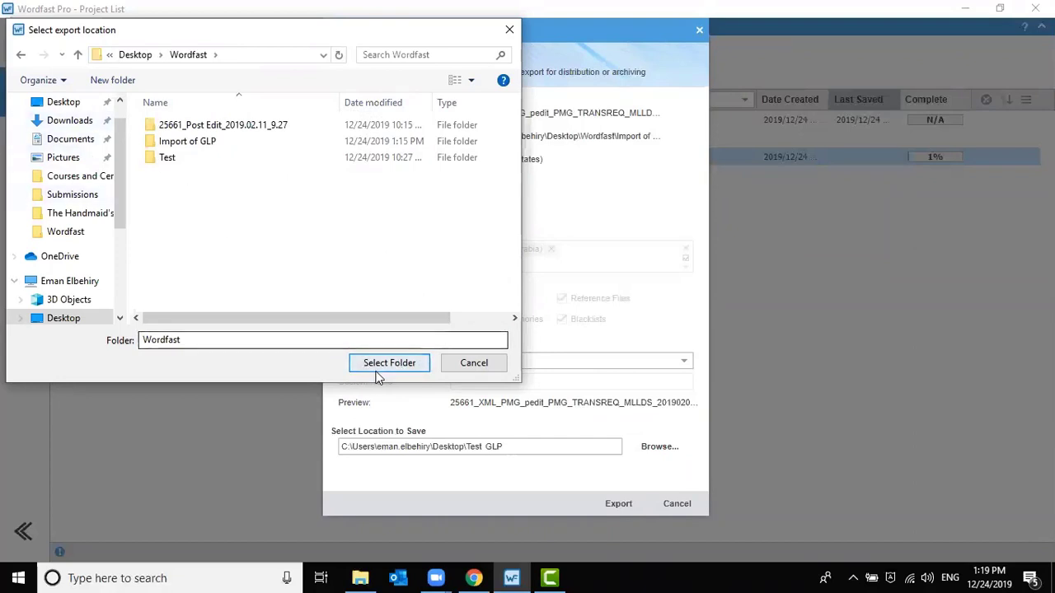
{"action": "left_click", "coordinate": [382, 369]}
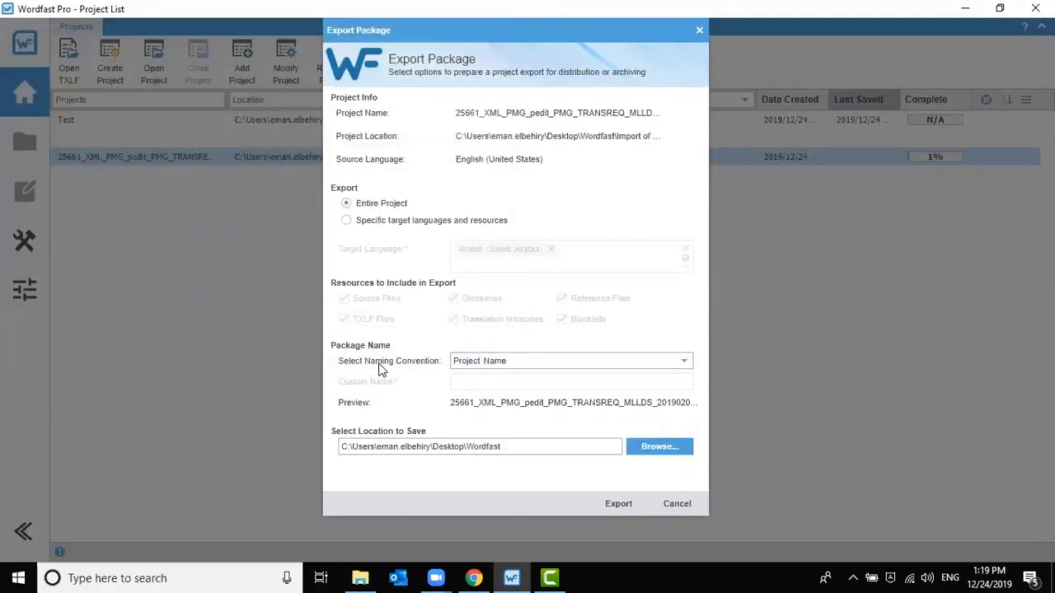
{"action": "left_click", "coordinate": [624, 508]}
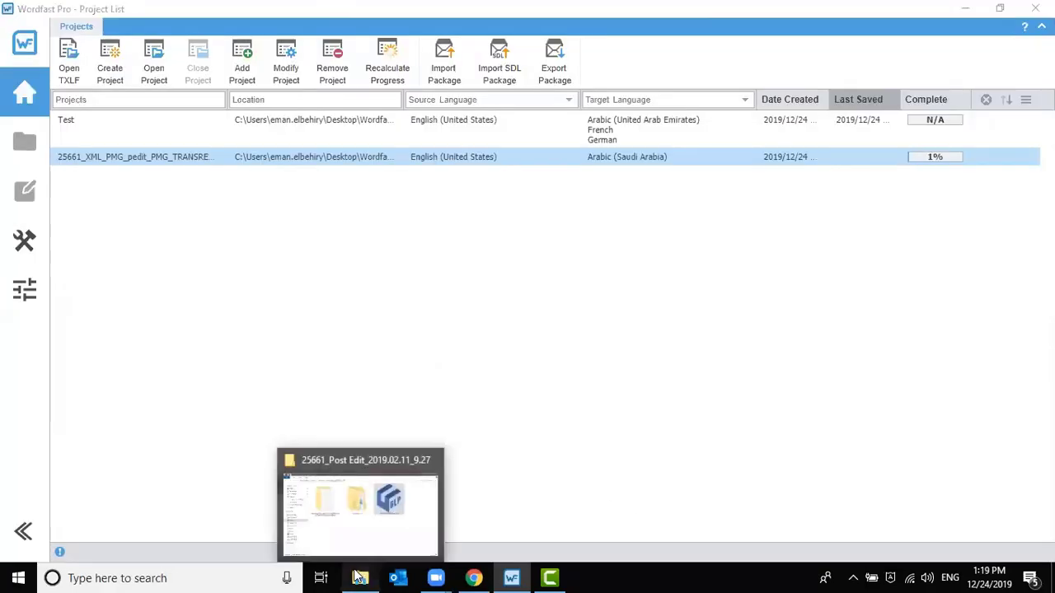
- Switch to File Explorer, go up to the Wordfast folder and select the exported GLP package
{"action": "left_click", "coordinate": [359, 577]}
{"action": "left_click", "coordinate": [72, 50]}
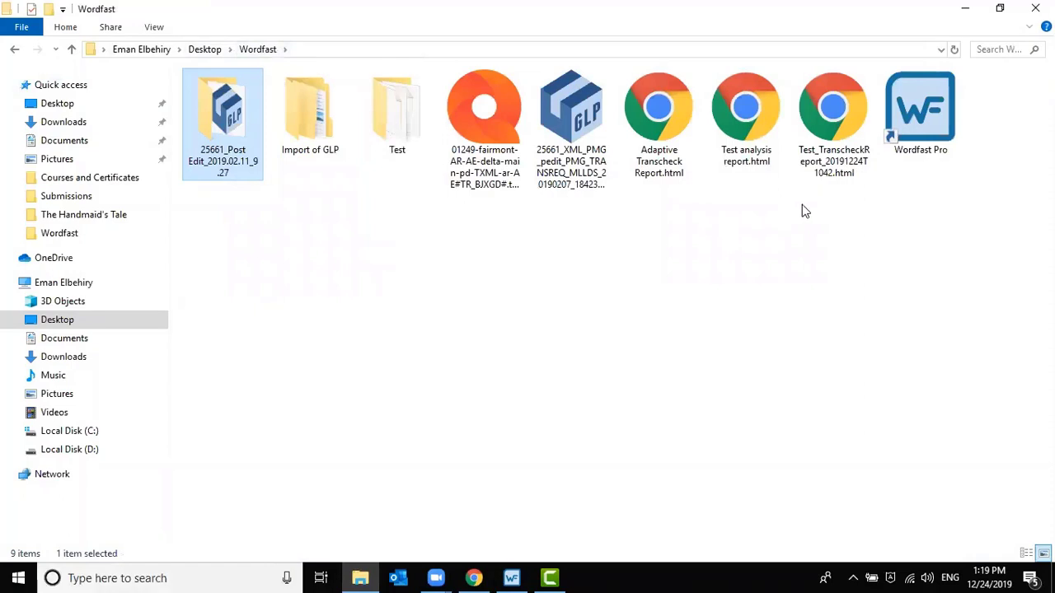
{"action": "left_click", "coordinate": [553, 195]}
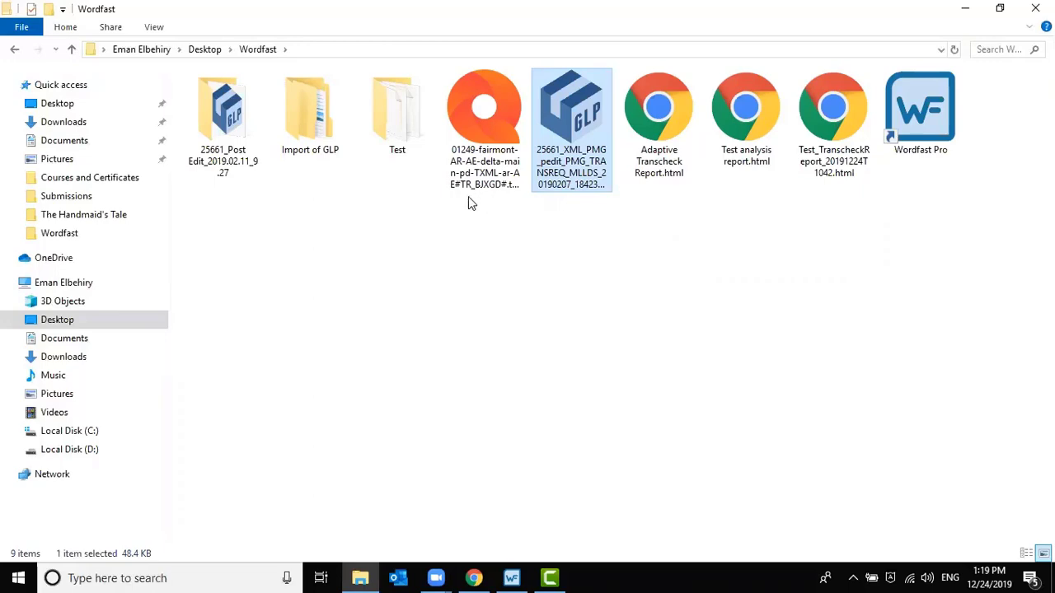
{"action": "left_click", "coordinate": [550, 578]}
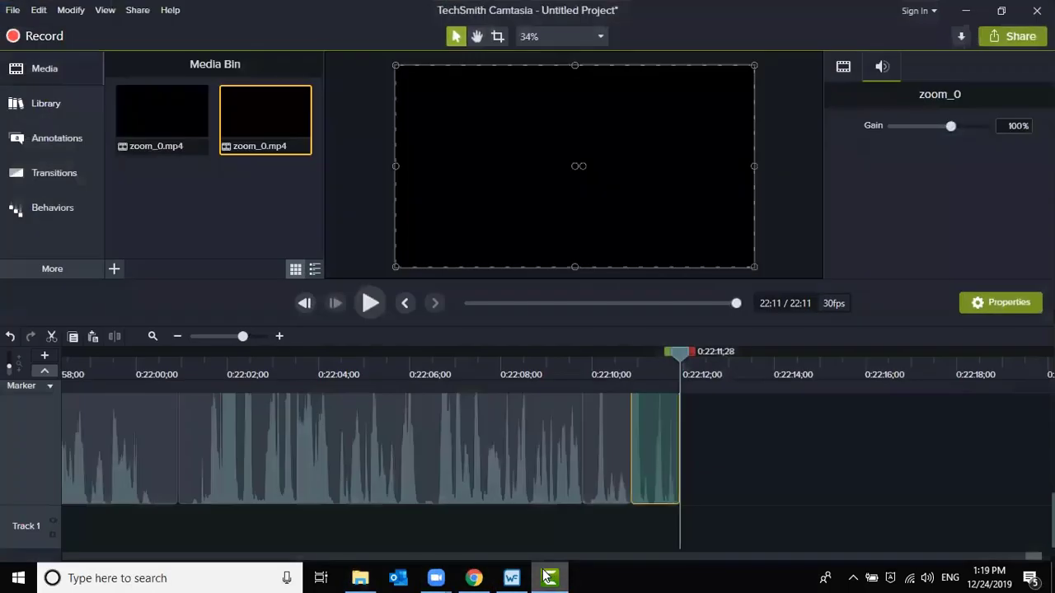
{"action": "left_click", "coordinate": [548, 577]}
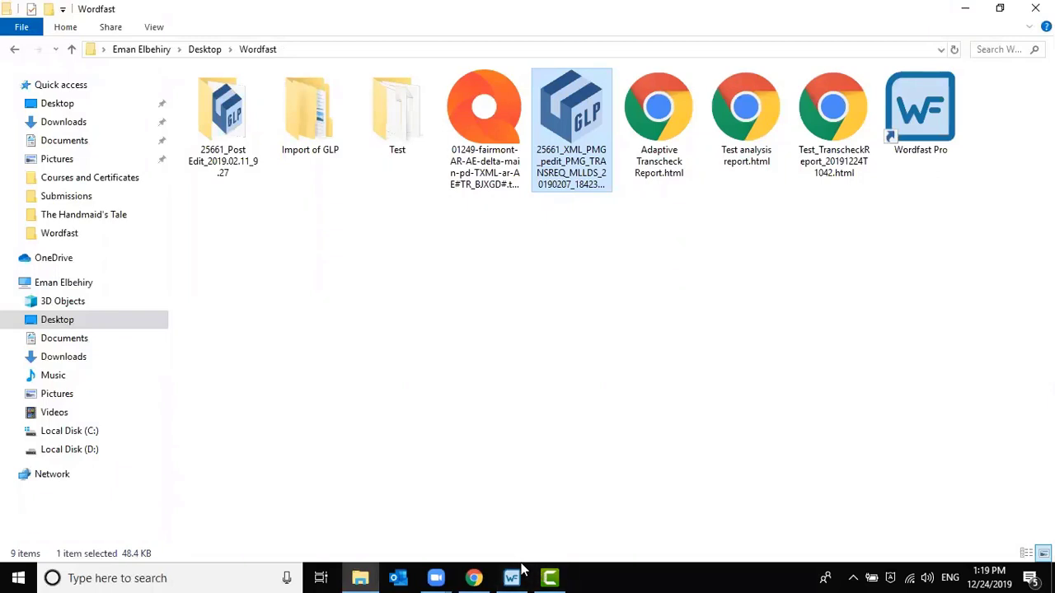
{"action": "mouse_move", "coordinate": [521, 569]}
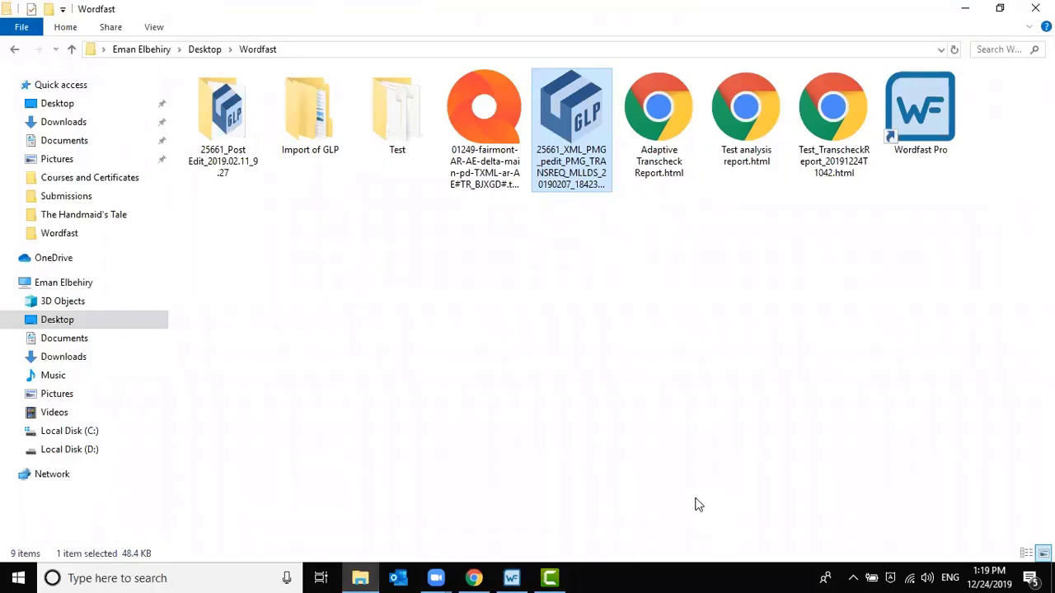